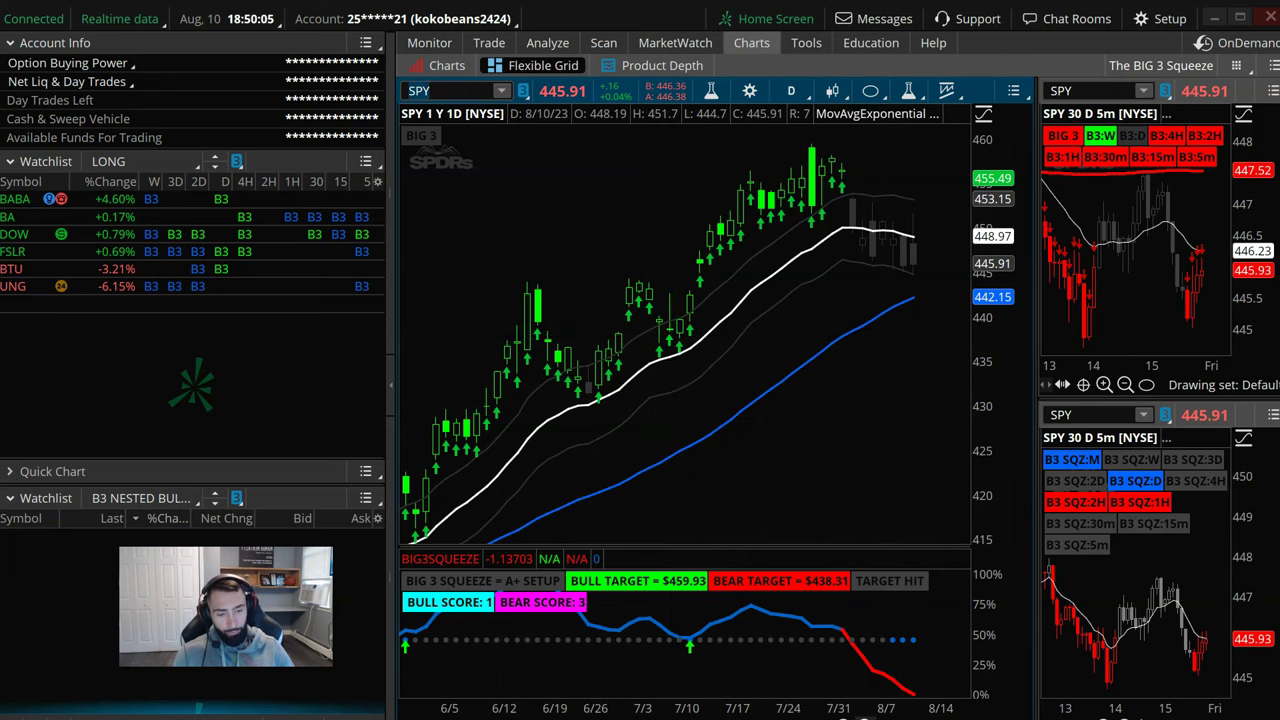
Circle the latest squeeze dots and the earlier green arrow clusters in SPY's BIG3SQUEEZE indicator, and clear the markings
scroll(850, 718, "down", 3)
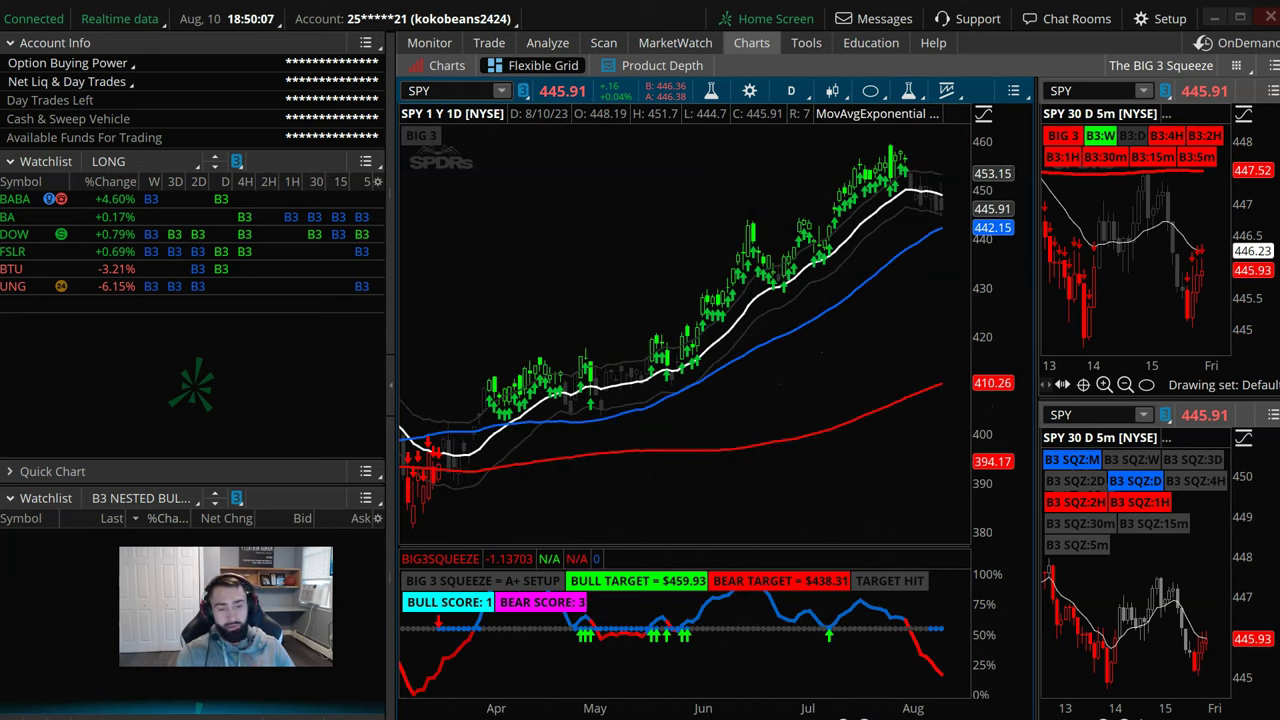
mouse_move(920, 596)
left_mouse_down()
mouse_move(940, 660)
mouse_move(930, 612)
left_mouse_up()
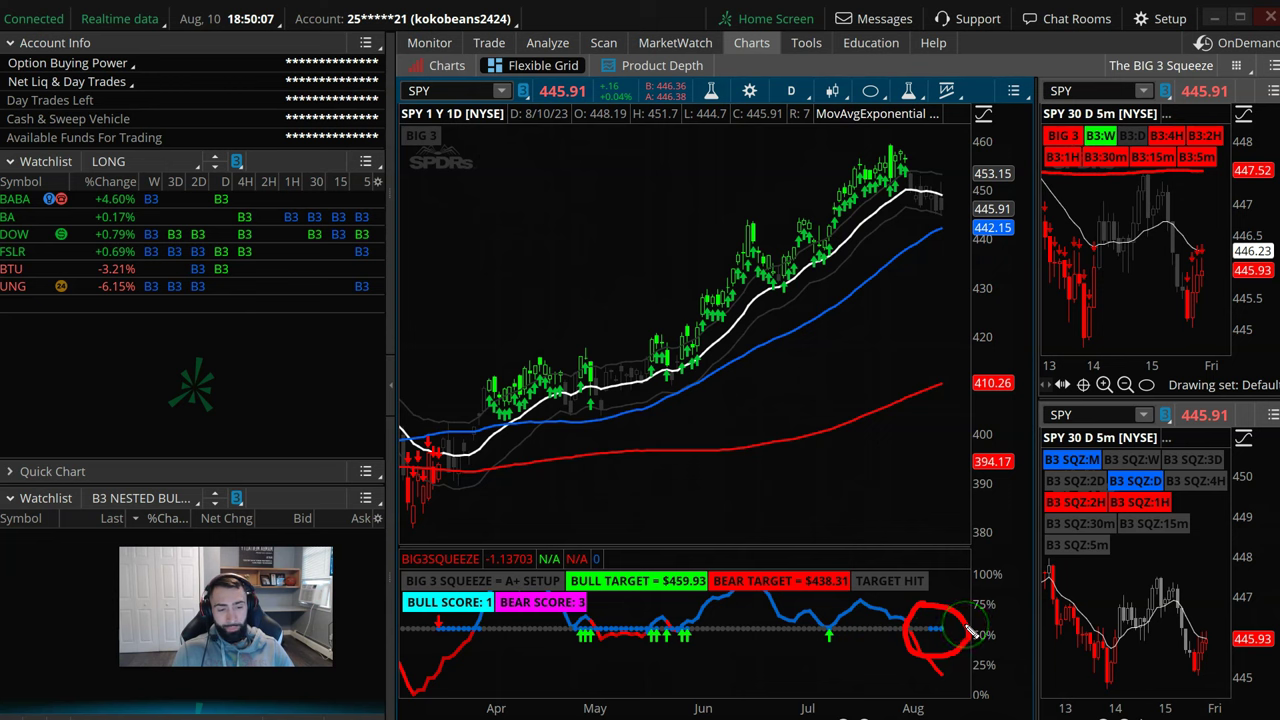
mouse_move(828, 608)
left_mouse_down()
mouse_move(803, 610)
mouse_move(858, 628)
left_mouse_up()
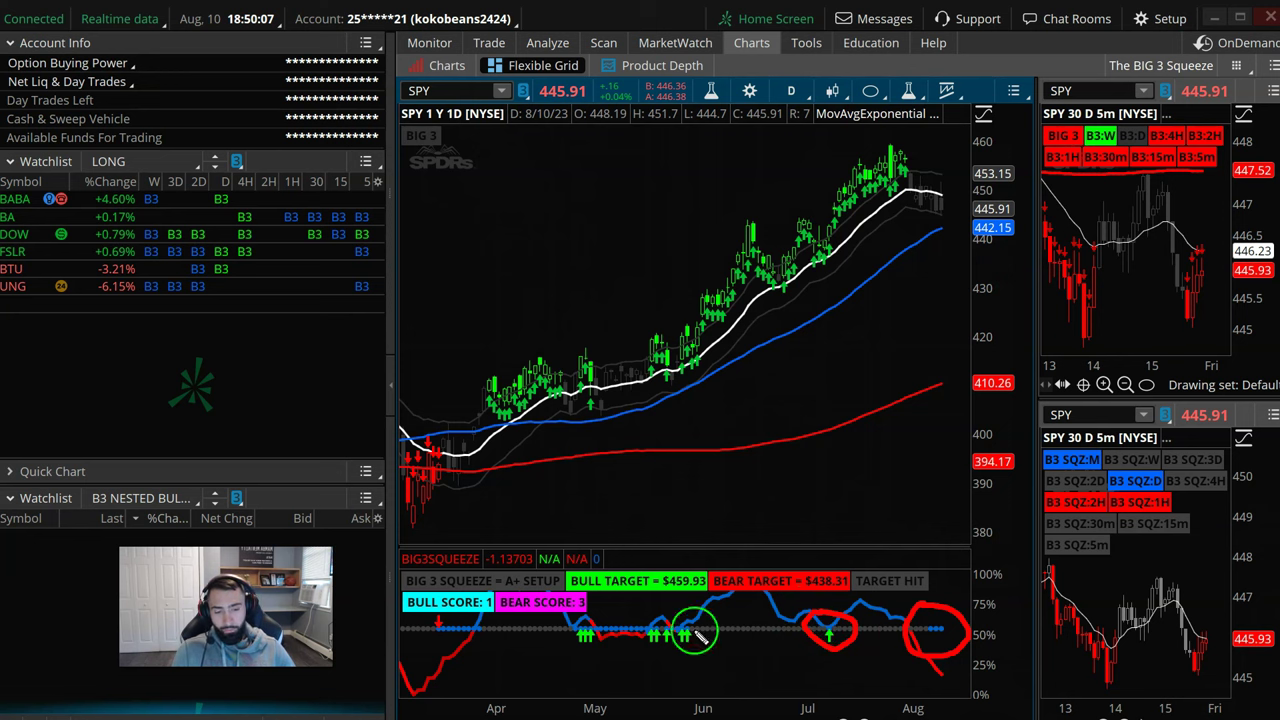
mouse_move(695, 628)
left_mouse_down()
mouse_move(660, 605)
mouse_move(690, 670)
mouse_move(655, 605)
mouse_move(687, 660)
mouse_move(705, 655)
left_mouse_up()
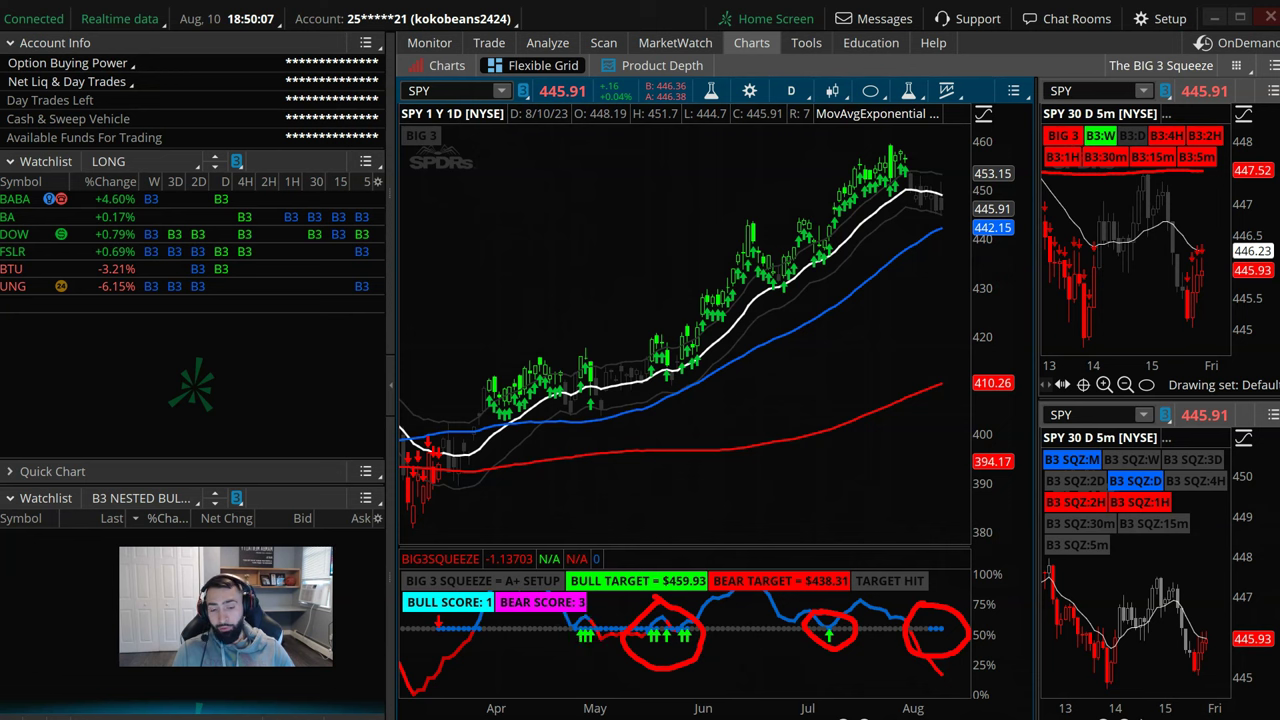
key("Escape")
Examine SPY's recent daily candles, and mark the falling red momentum line and the flattening white moving average
scroll(600, 309, "up", 3)
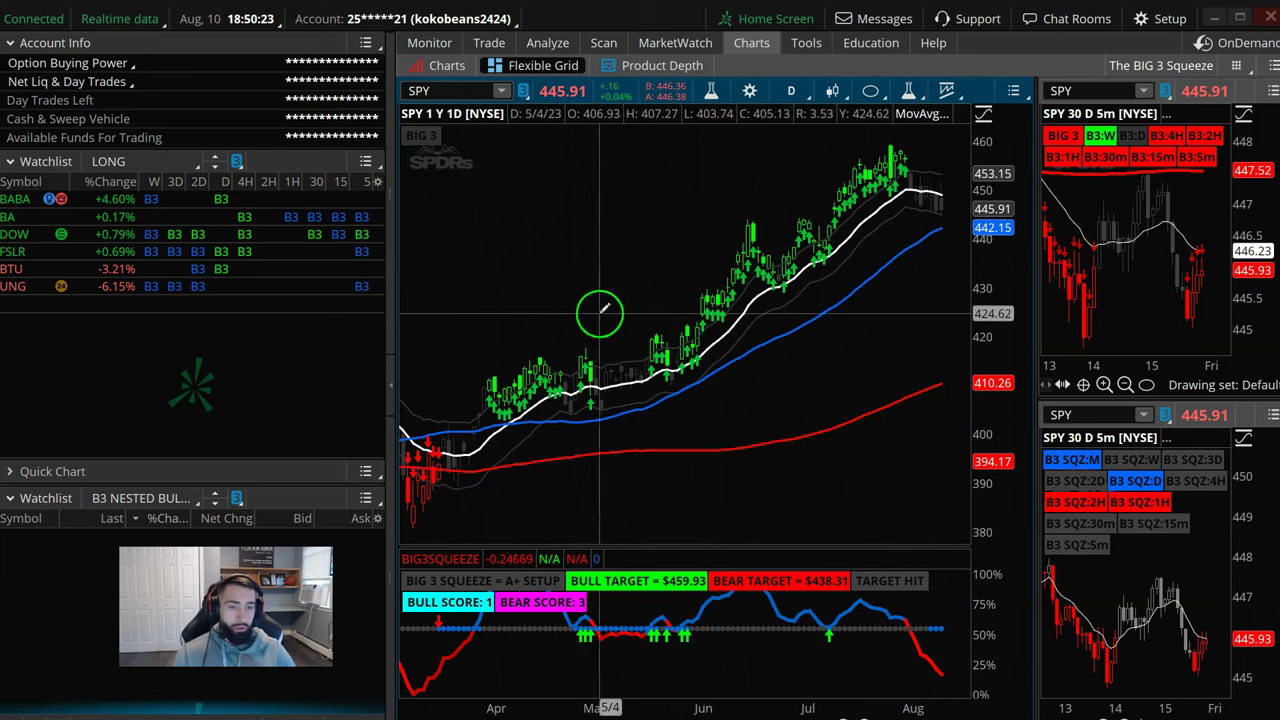
left_click_drag(660, 280, 590, 280)
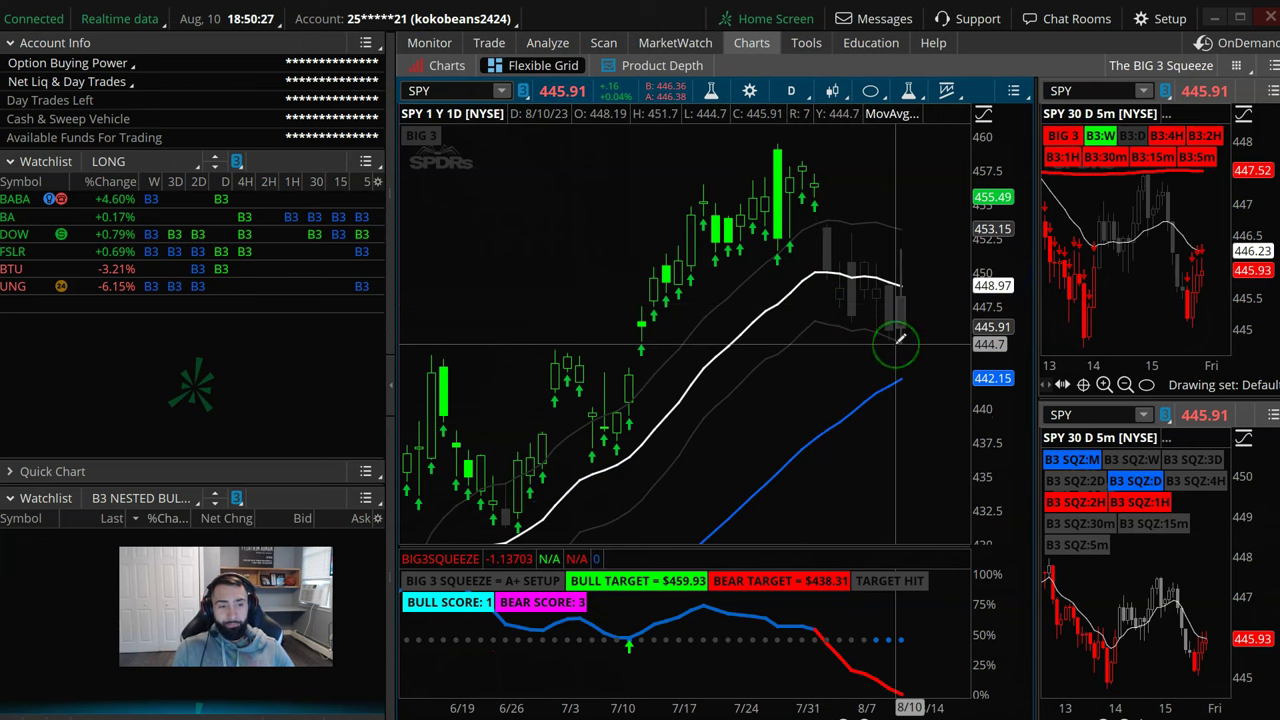
scroll(866, 712, "down", 2)
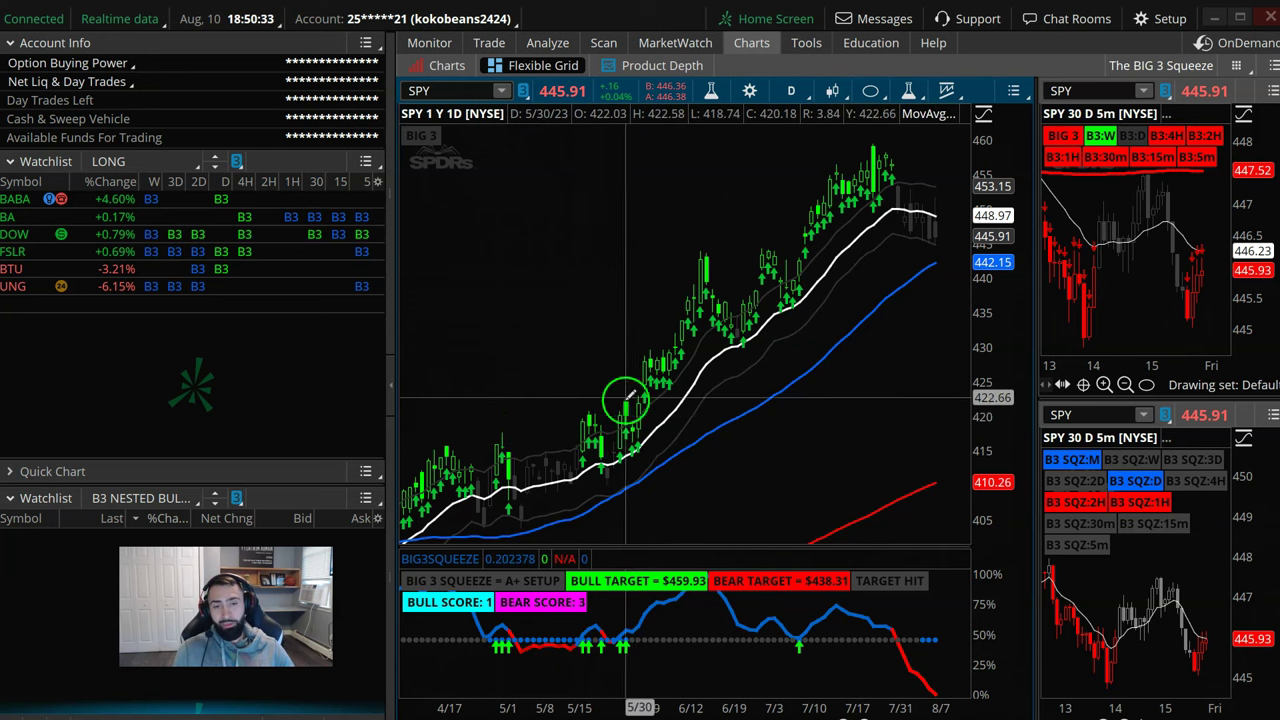
scroll(970, 270, "up", 2)
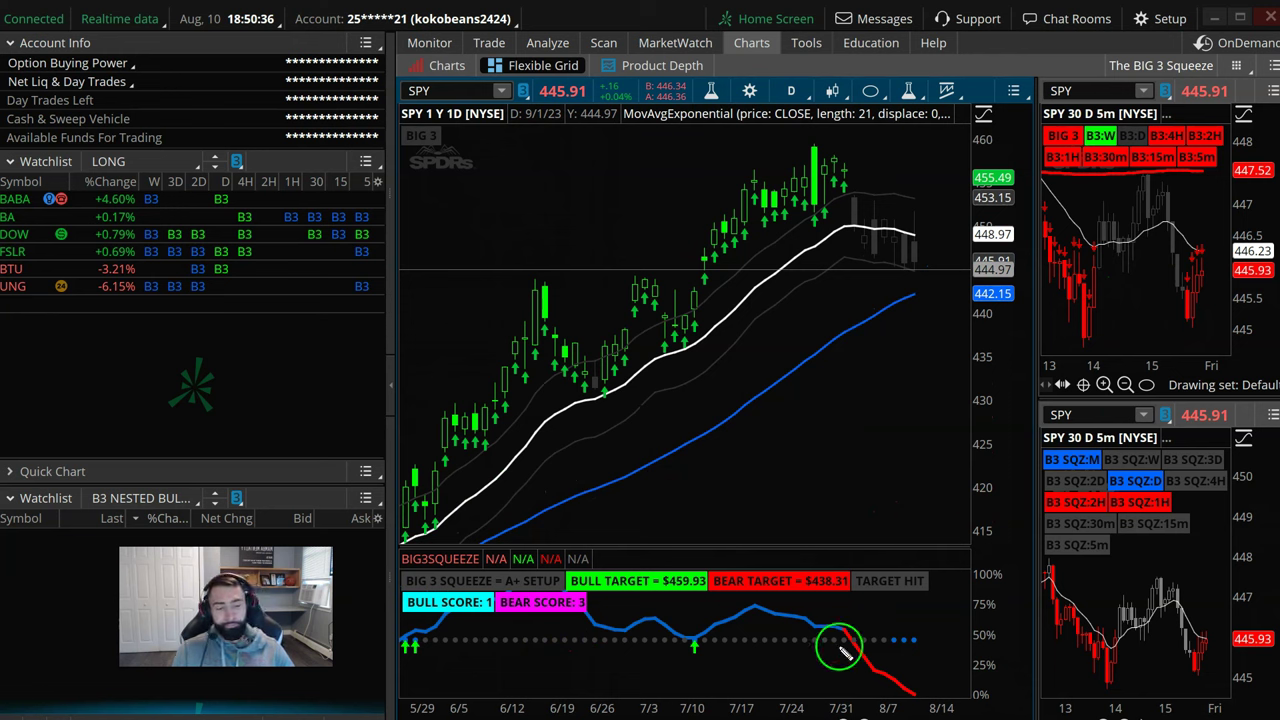
left_click_drag(840, 620, 904, 696)
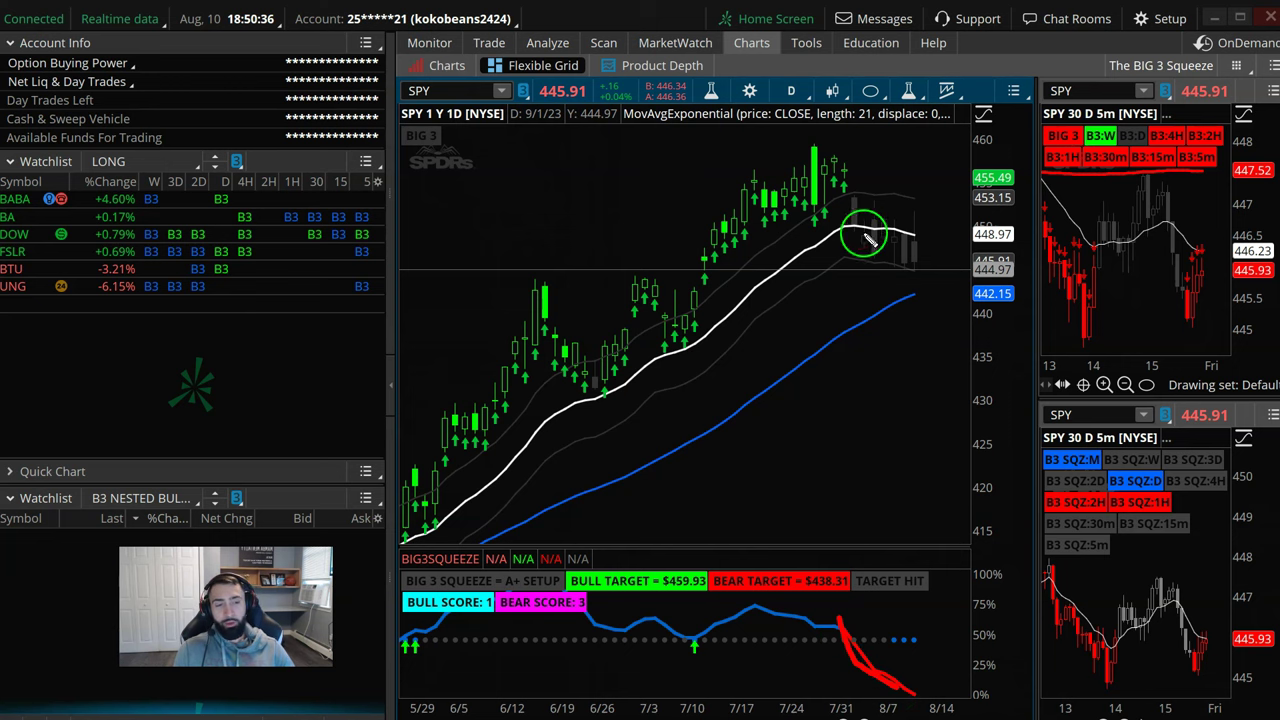
left_click_drag(845, 228, 946, 236)
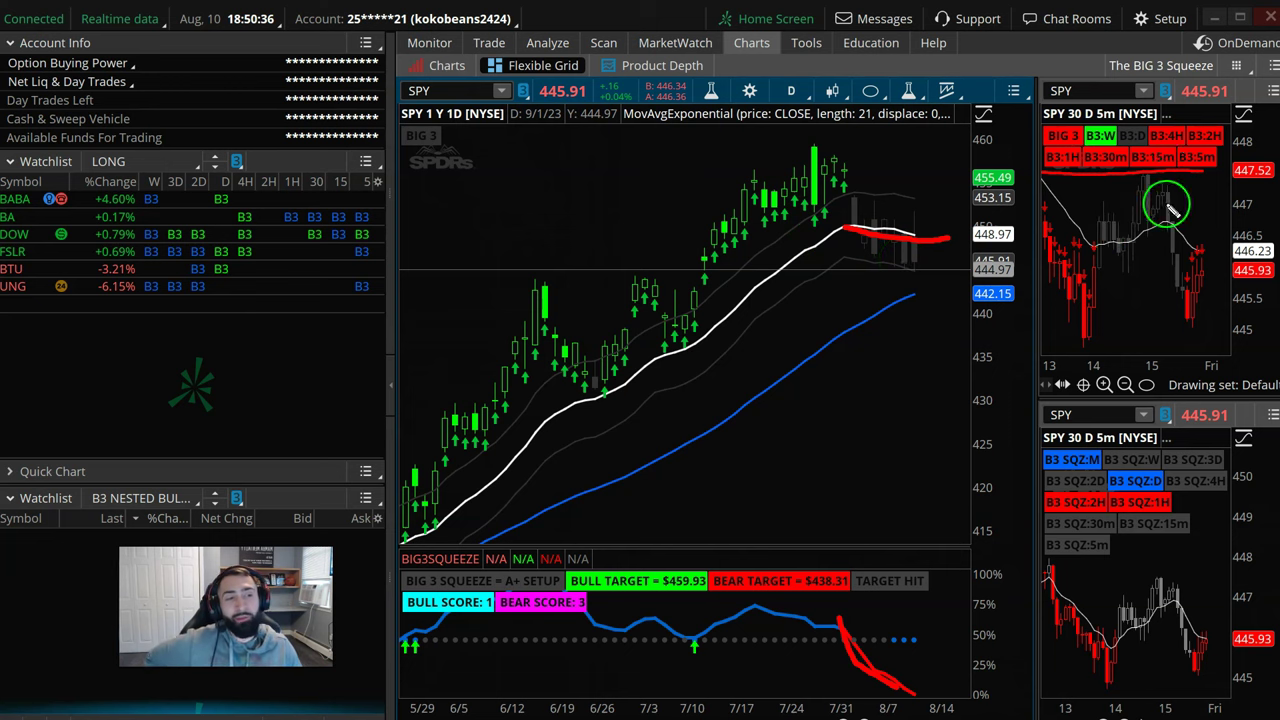
Mark SPY's Big 3 timeframe labels, the latest blue squeeze dots, and the bull and bear score labels
mouse_move(1178, 118)
left_mouse_down()
mouse_move(1171, 140)
mouse_move(1185, 150)
mouse_move(1212, 125)
mouse_move(1200, 165)
mouse_move(1146, 200)
mouse_move(1194, 186)
left_mouse_up()
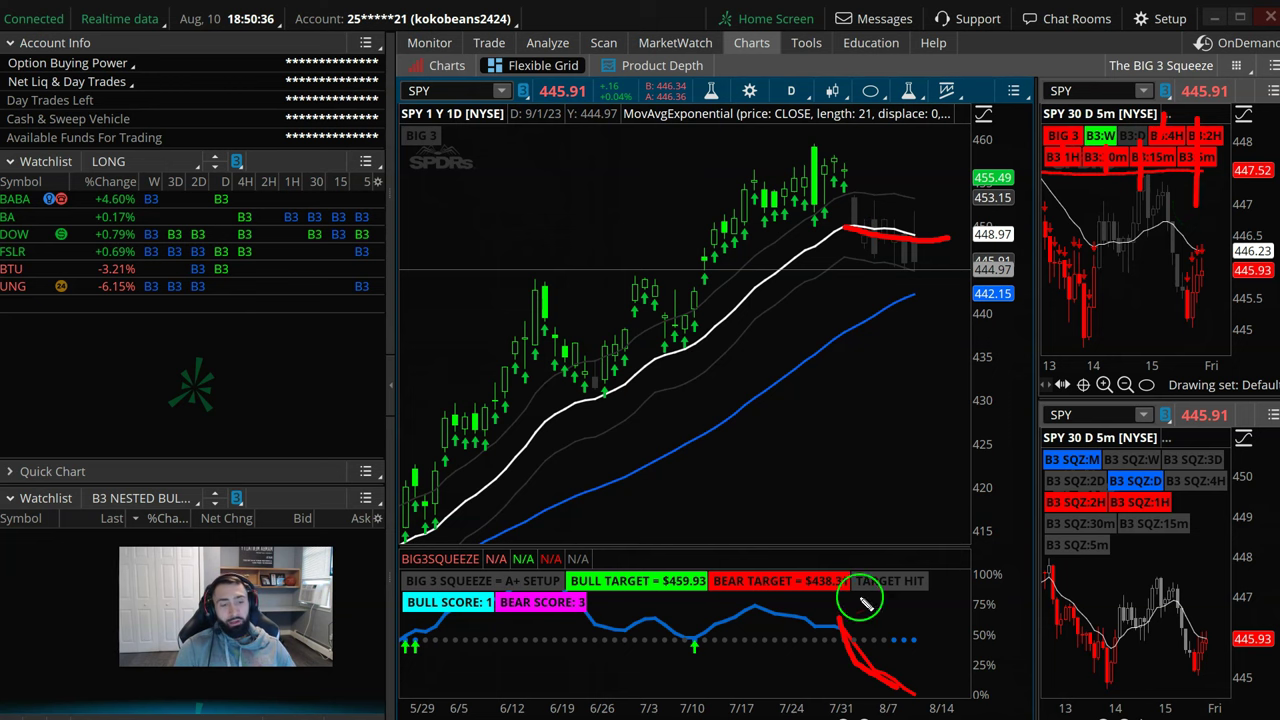
mouse_move(916, 635)
left_mouse_down()
mouse_move(848, 640)
mouse_move(935, 625)
mouse_move(901, 611)
left_mouse_up()
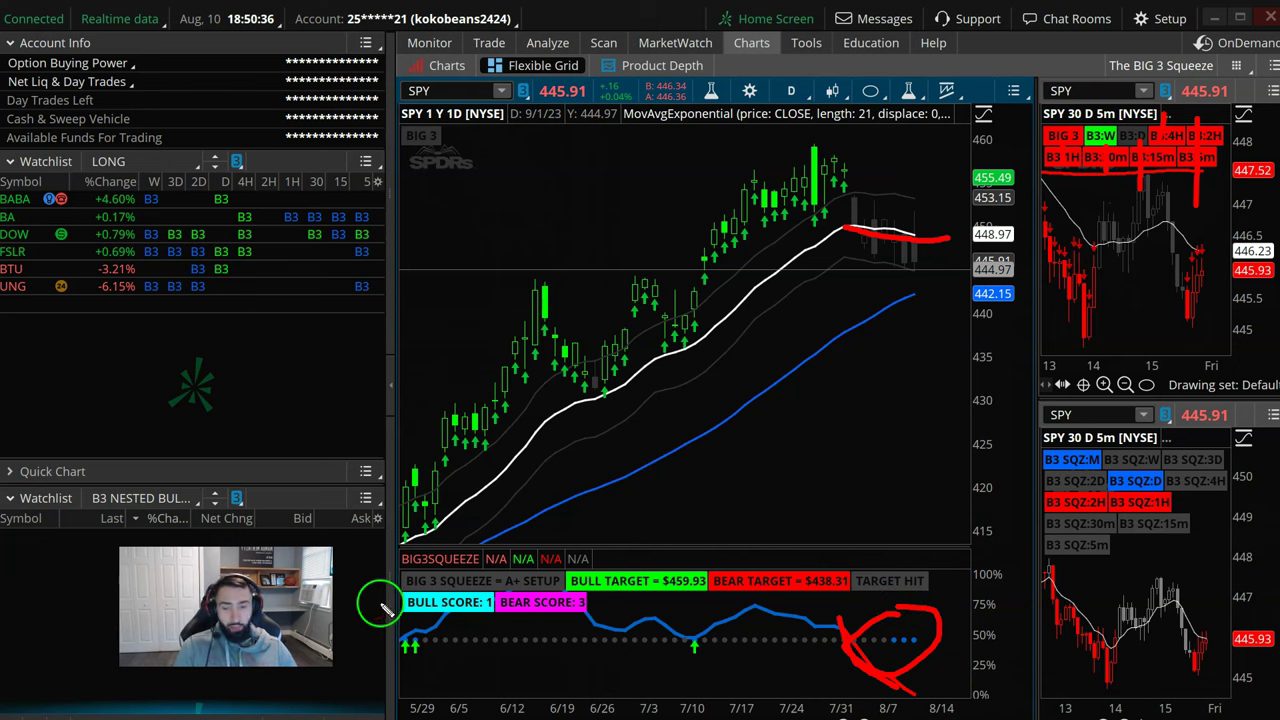
mouse_move(381, 577)
left_mouse_down()
mouse_move(645, 605)
mouse_move(418, 590)
left_mouse_up()
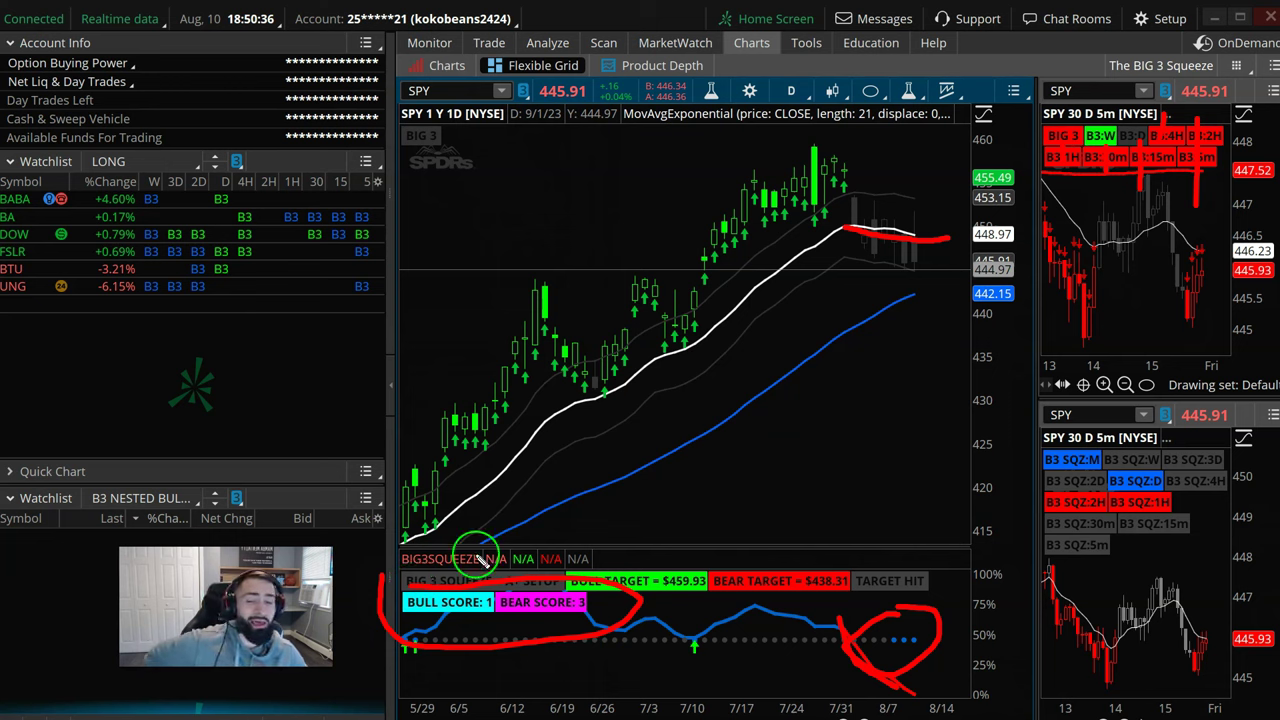
left_click_drag(442, 528, 450, 565)
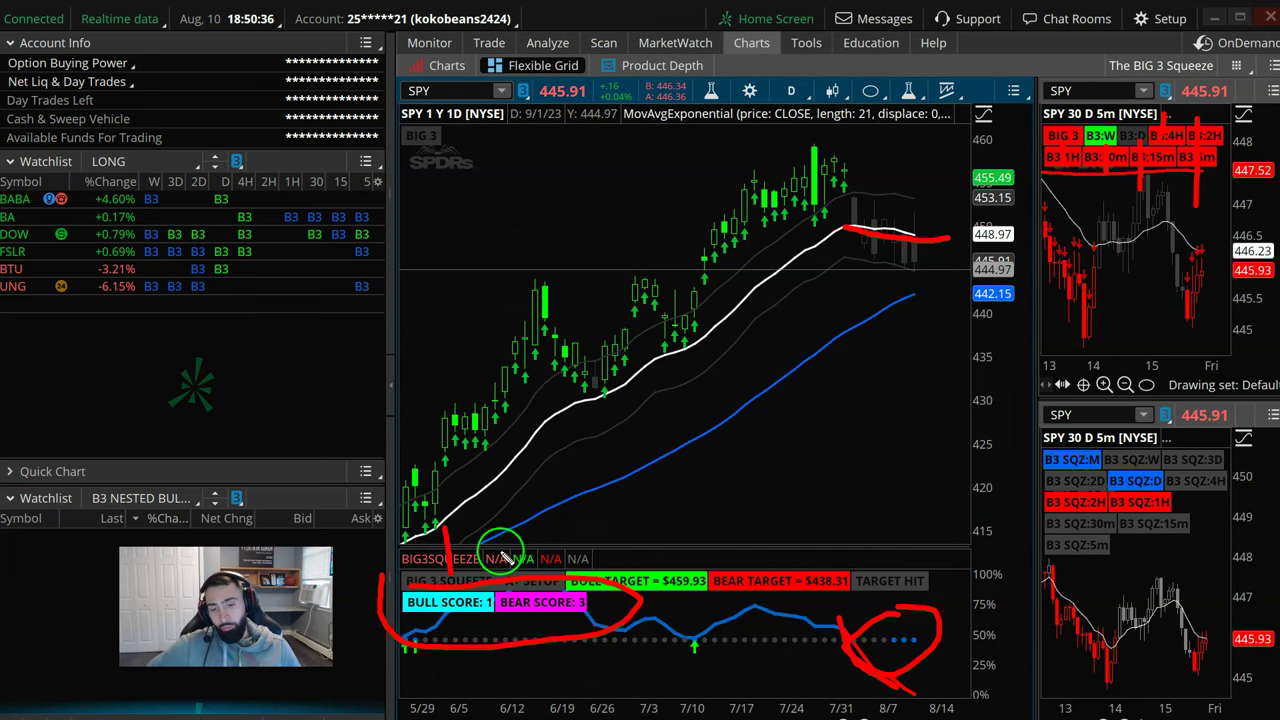
mouse_move(503, 531)
left_mouse_down()
mouse_move(545, 545)
mouse_move(508, 562)
left_mouse_up()
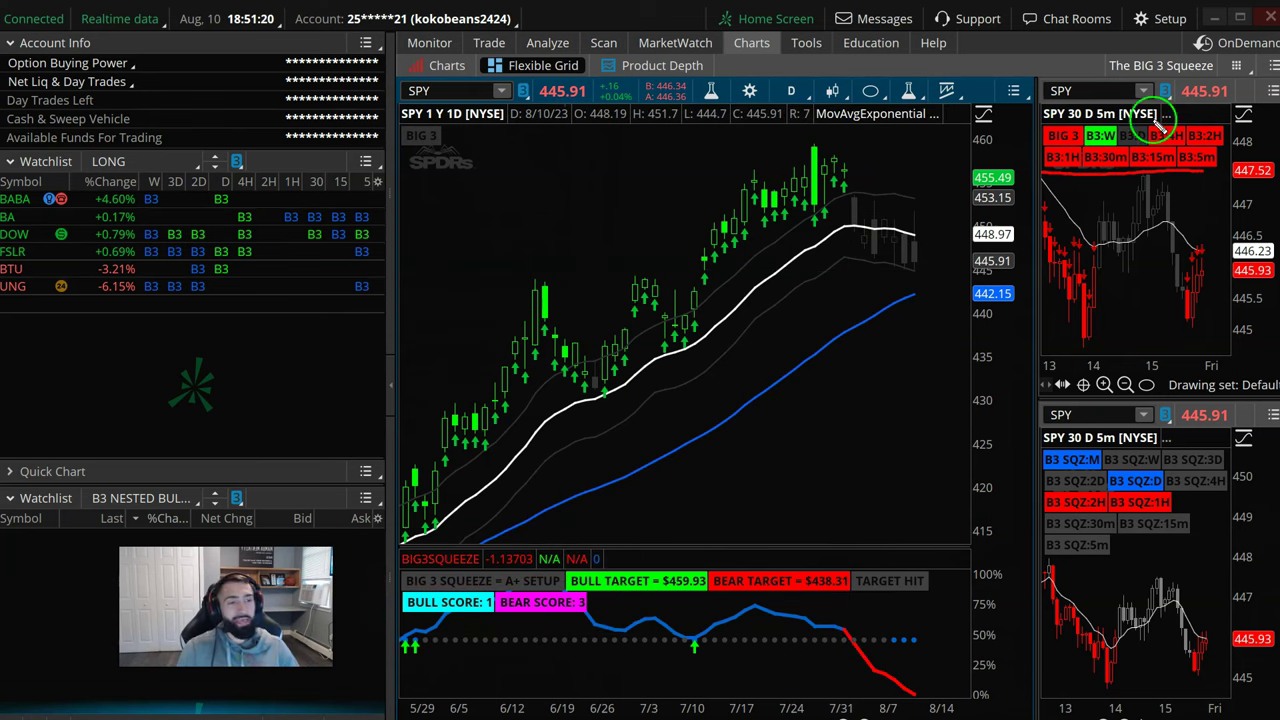
left_click_drag(1012, 164, 1222, 177)
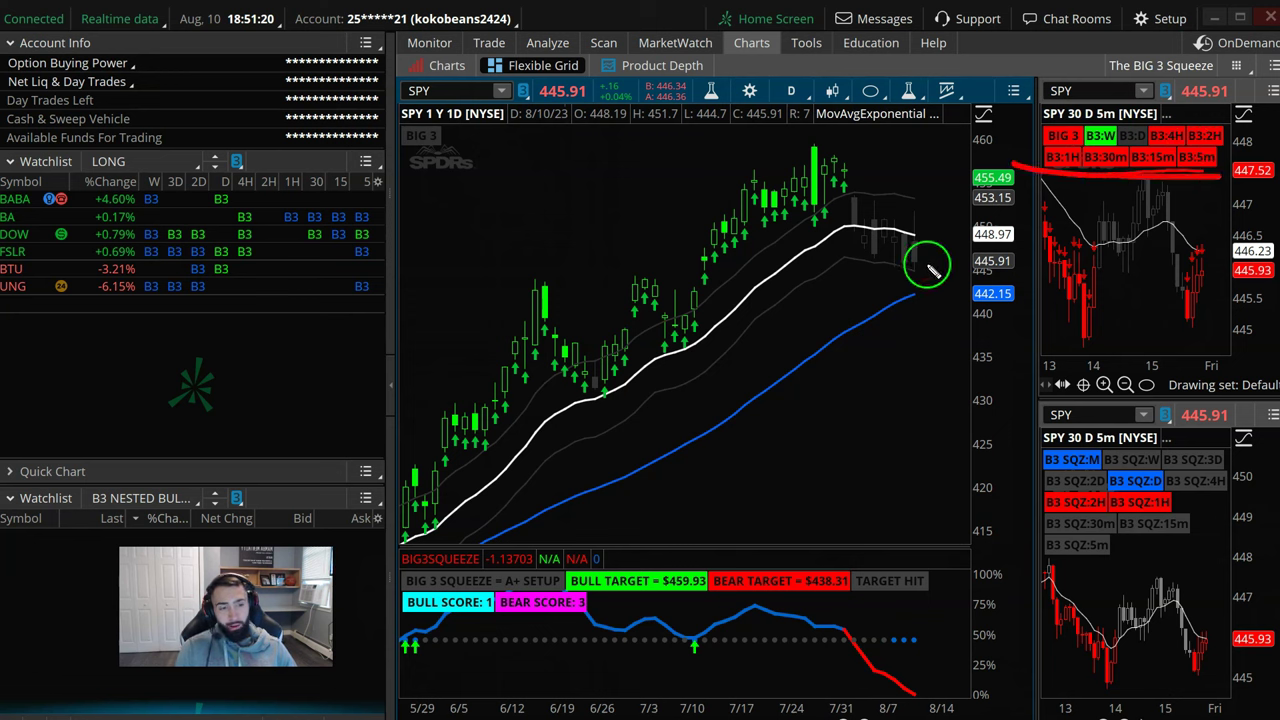
mouse_move(893, 622)
left_mouse_down()
mouse_move(894, 606)
mouse_move(930, 662)
left_mouse_up()
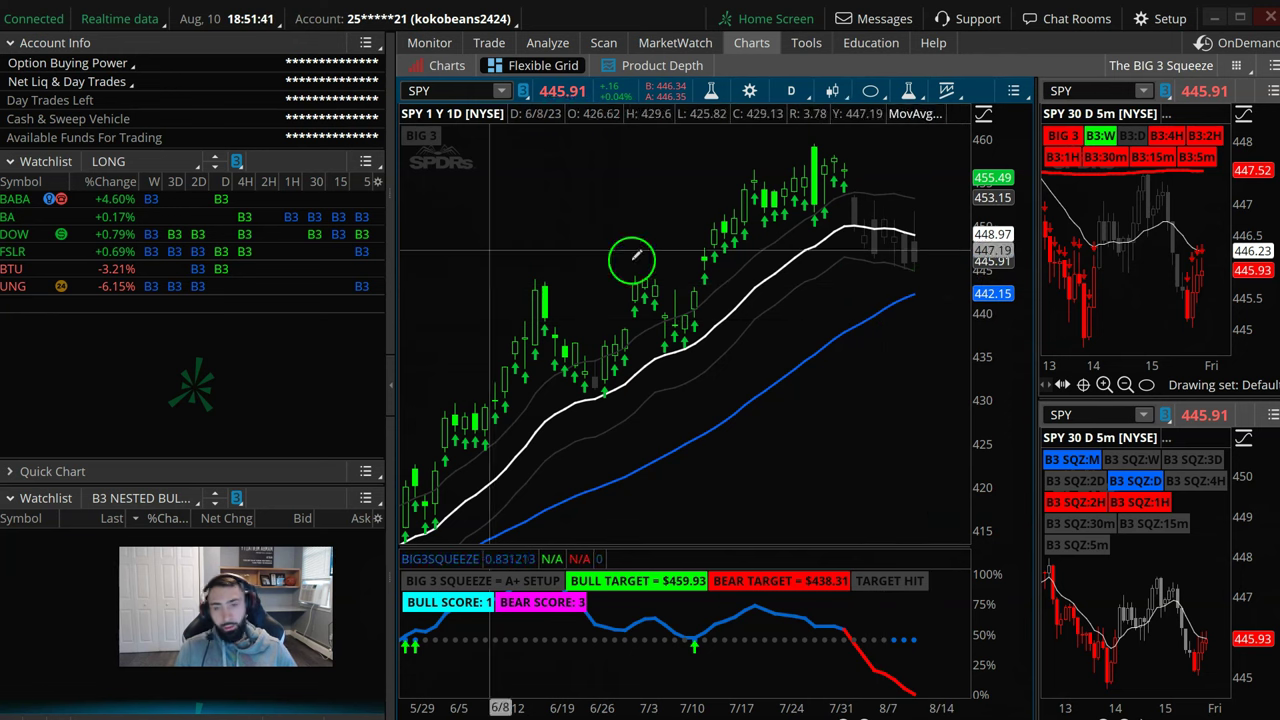
Load BABA from the LONG watchlist, and circle its A+ setup label and the latest green arrows
left_click(24, 201)
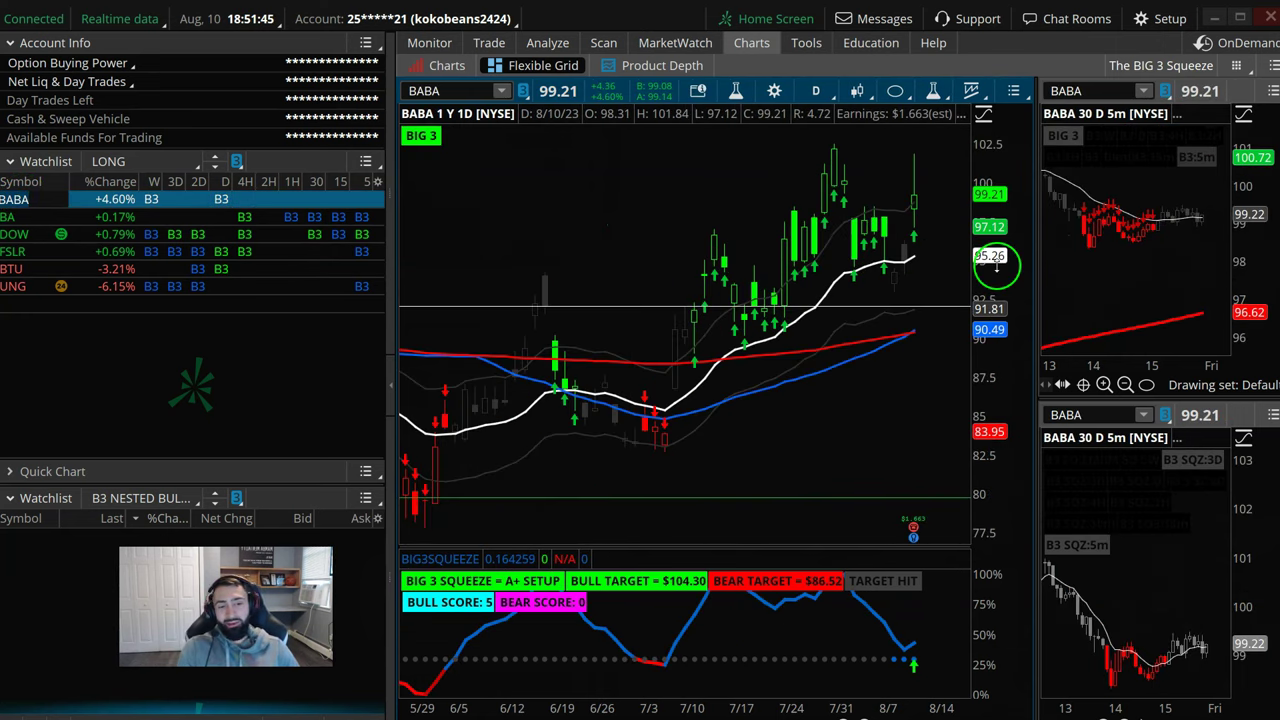
left_click_drag(996, 265, 996, 290)
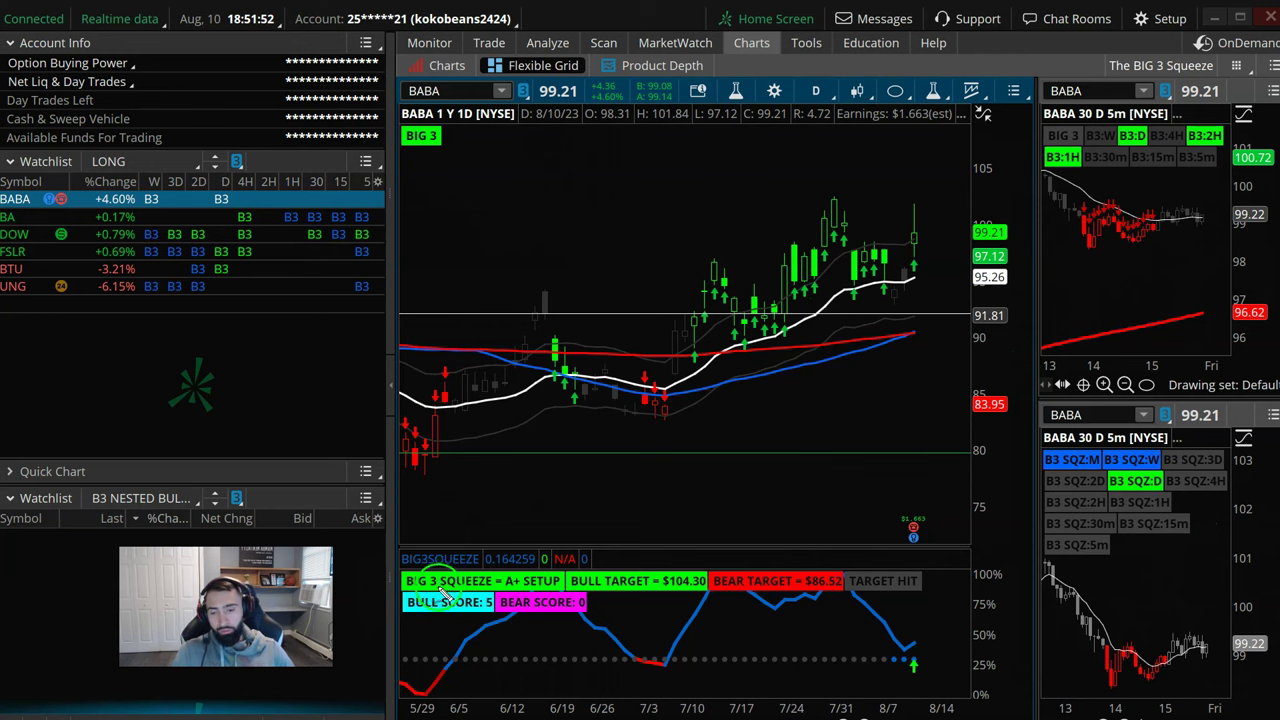
mouse_move(405, 555)
left_mouse_down()
mouse_move(375, 585)
mouse_move(575, 605)
mouse_move(441, 555)
left_mouse_up()
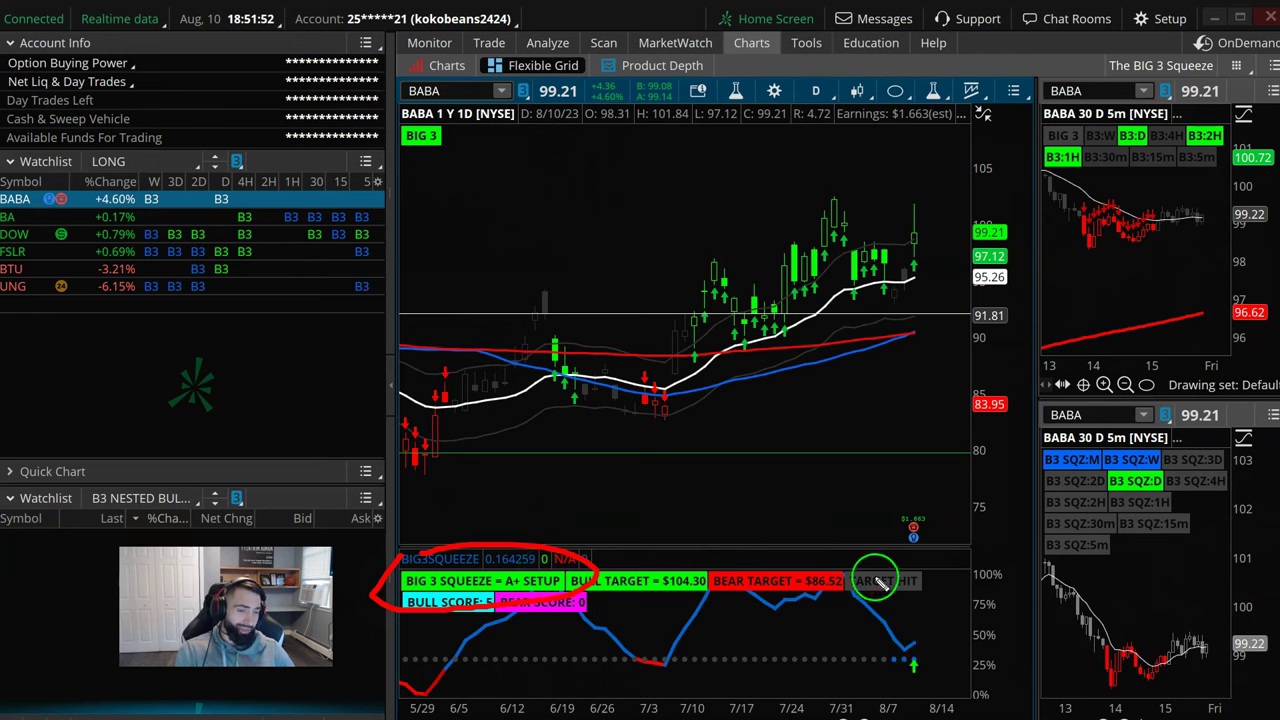
mouse_move(908, 648)
left_mouse_down()
mouse_move(878, 668)
mouse_move(945, 682)
mouse_move(900, 628)
mouse_move(884, 680)
mouse_move(922, 667)
mouse_move(912, 662)
left_mouse_up()
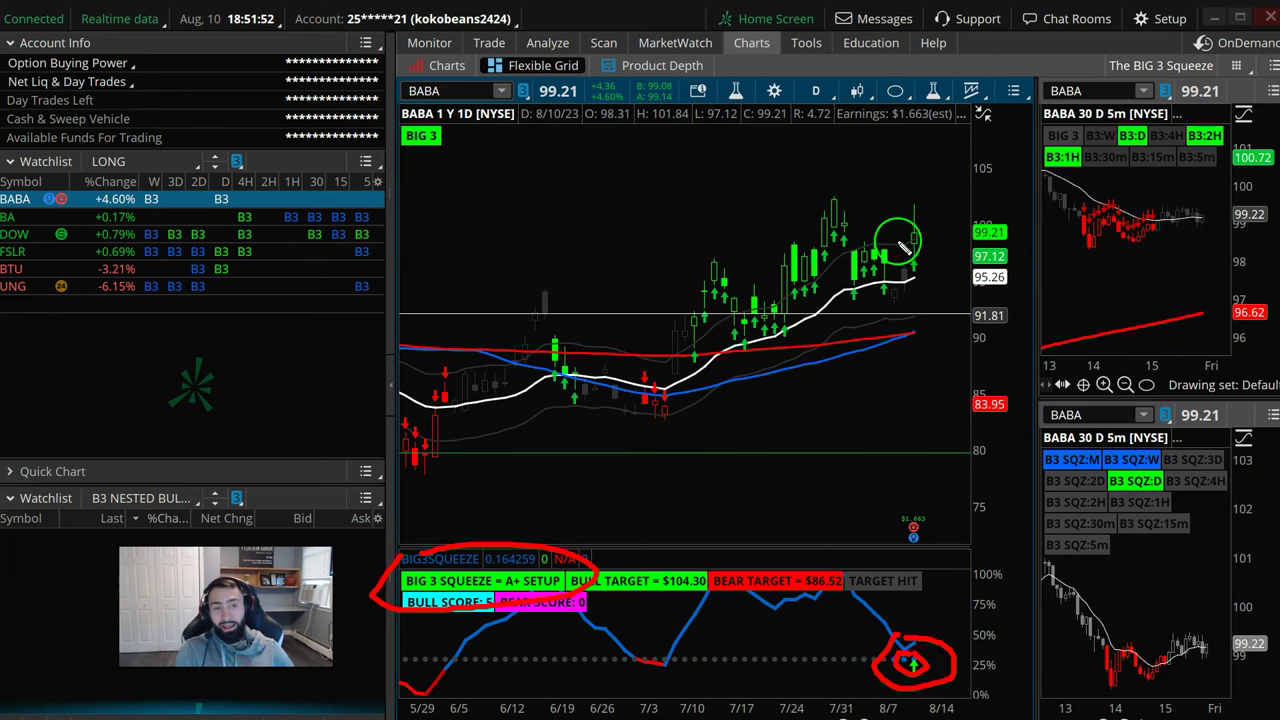
left_click_drag(909, 251, 905, 252)
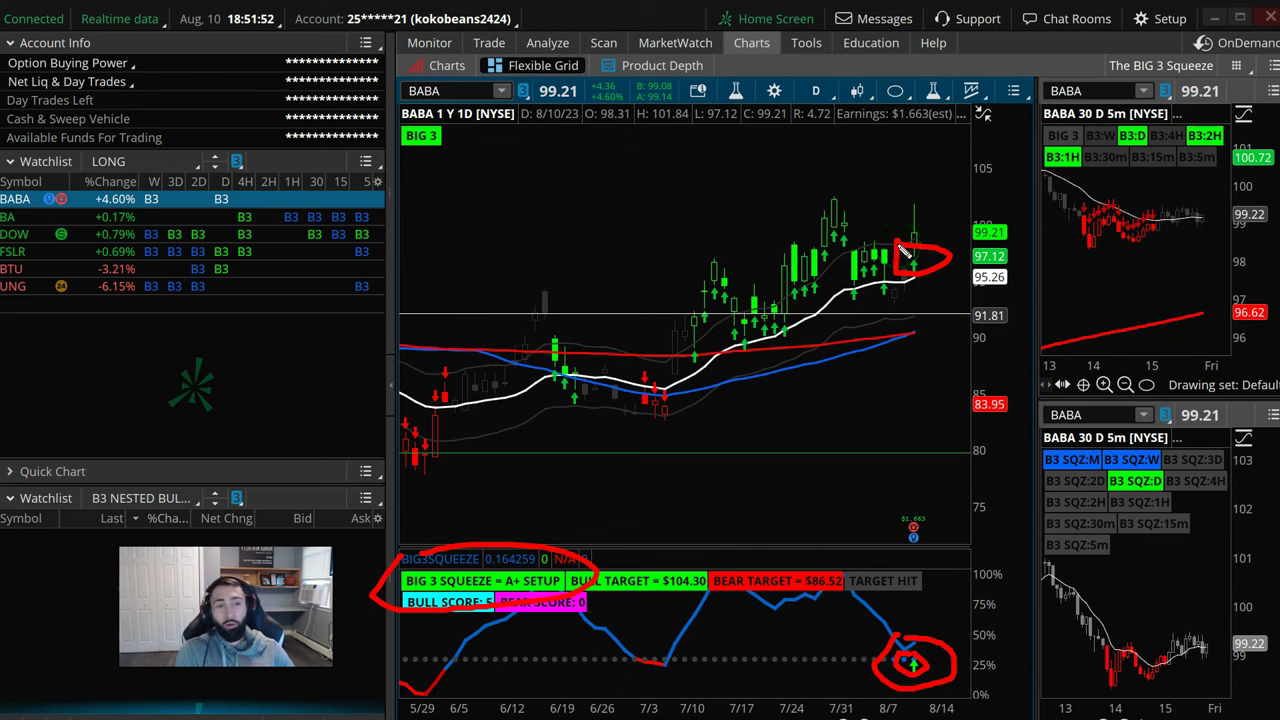
key("Escape")
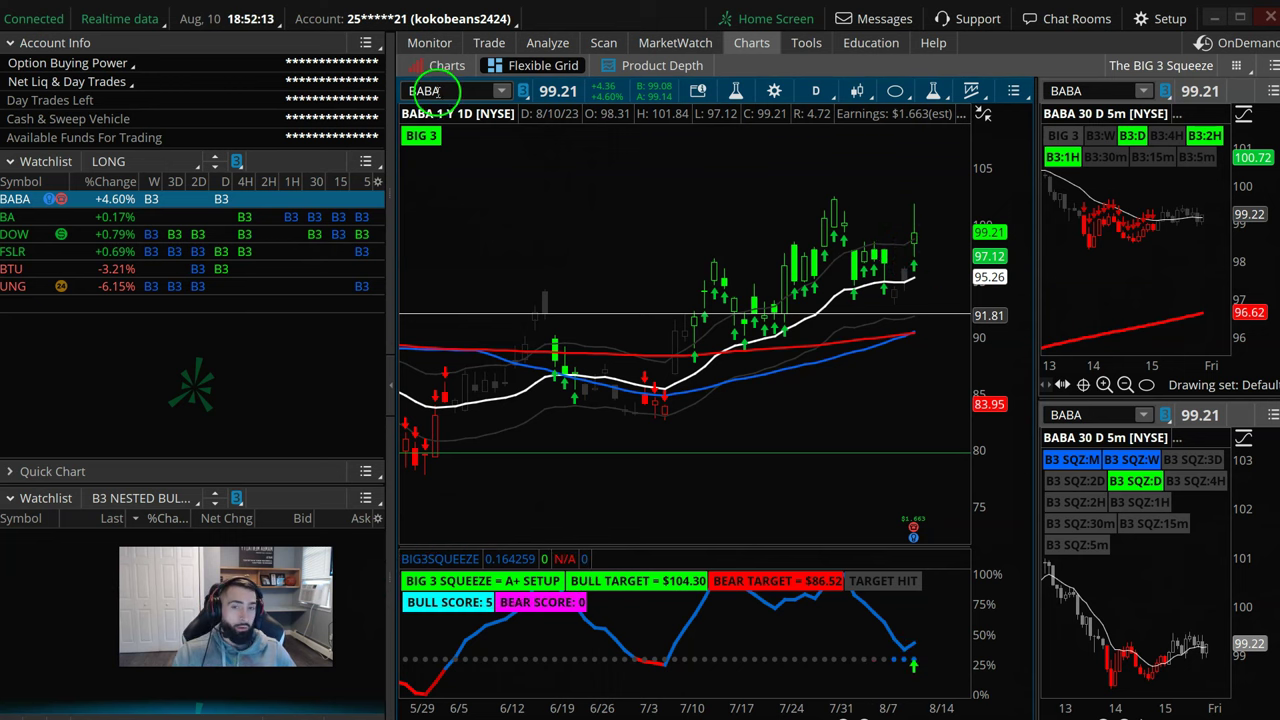
Change the main chart's symbol to BA
left_click(437, 91)
key("BackSpace")
key("BackSpace")
key("Return")
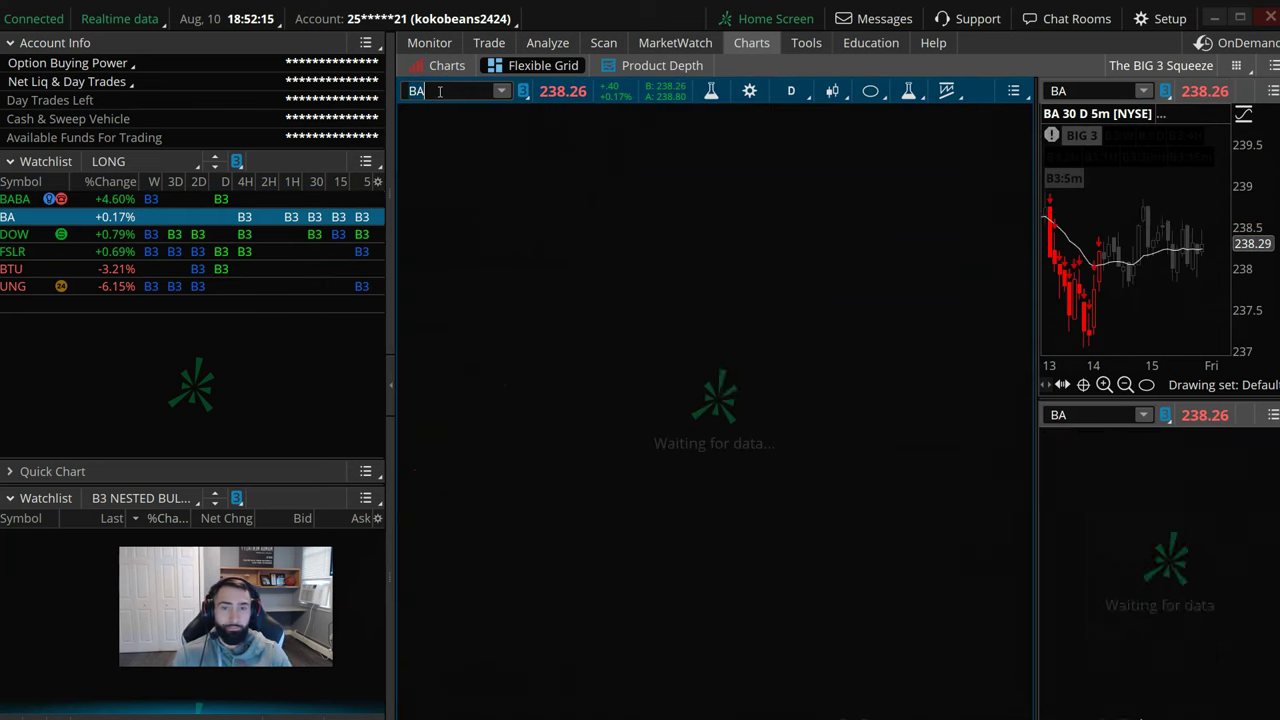
Switch the BA chart to the weekly timeframe to review its squeeze
left_click(812, 104)
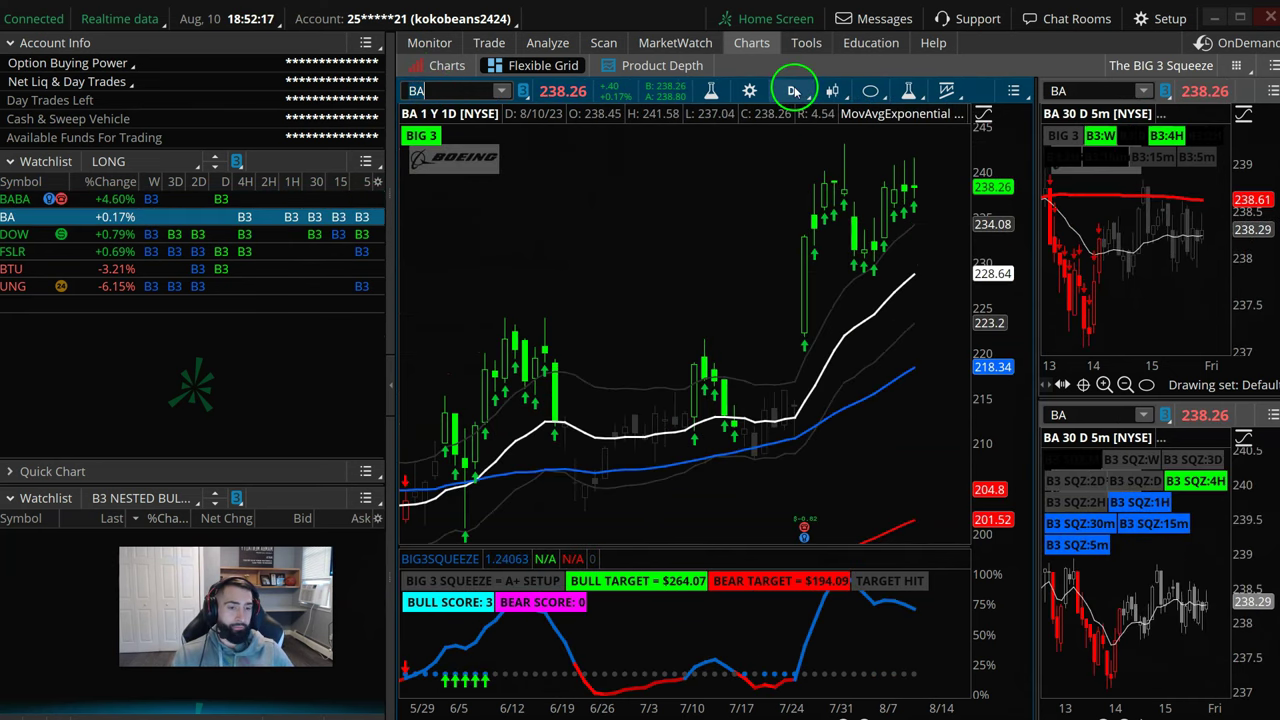
left_click(791, 91)
left_click(744, 345)
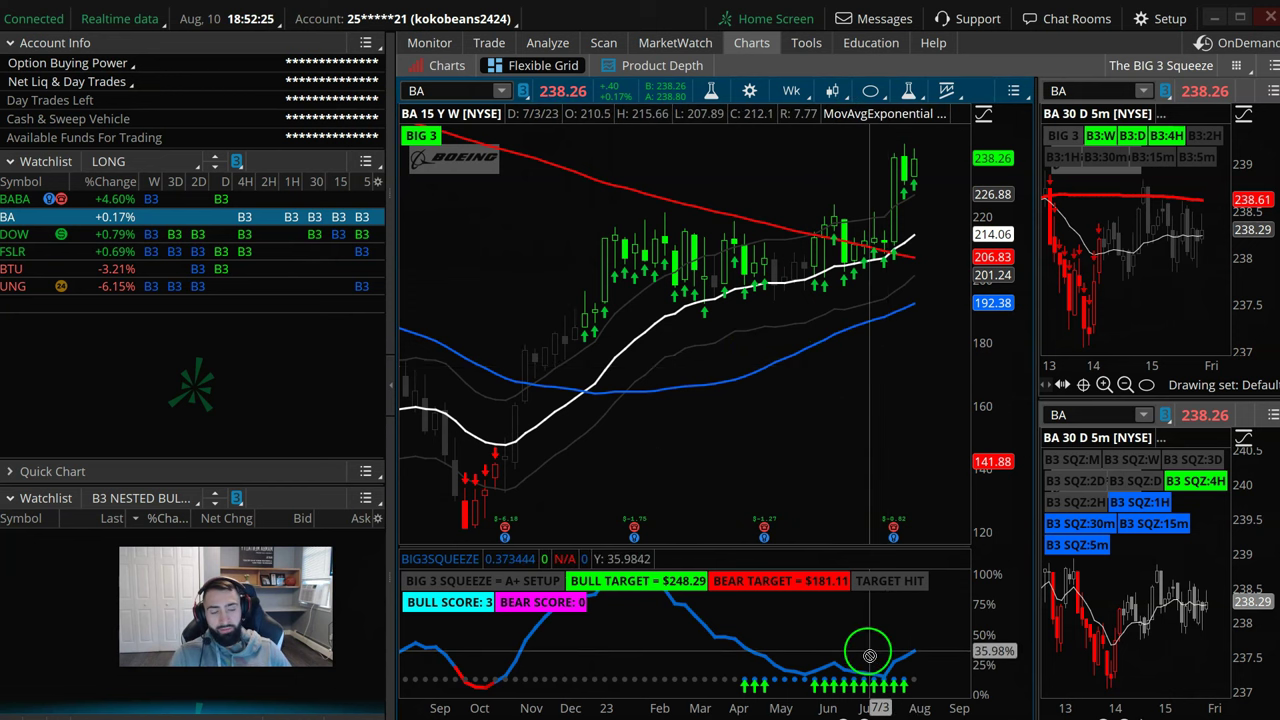
Switch the BA chart to the 4-hour timeframe, and circle its A+ setup and bull and bear score labels
left_click(789, 93)
left_click(768, 320)
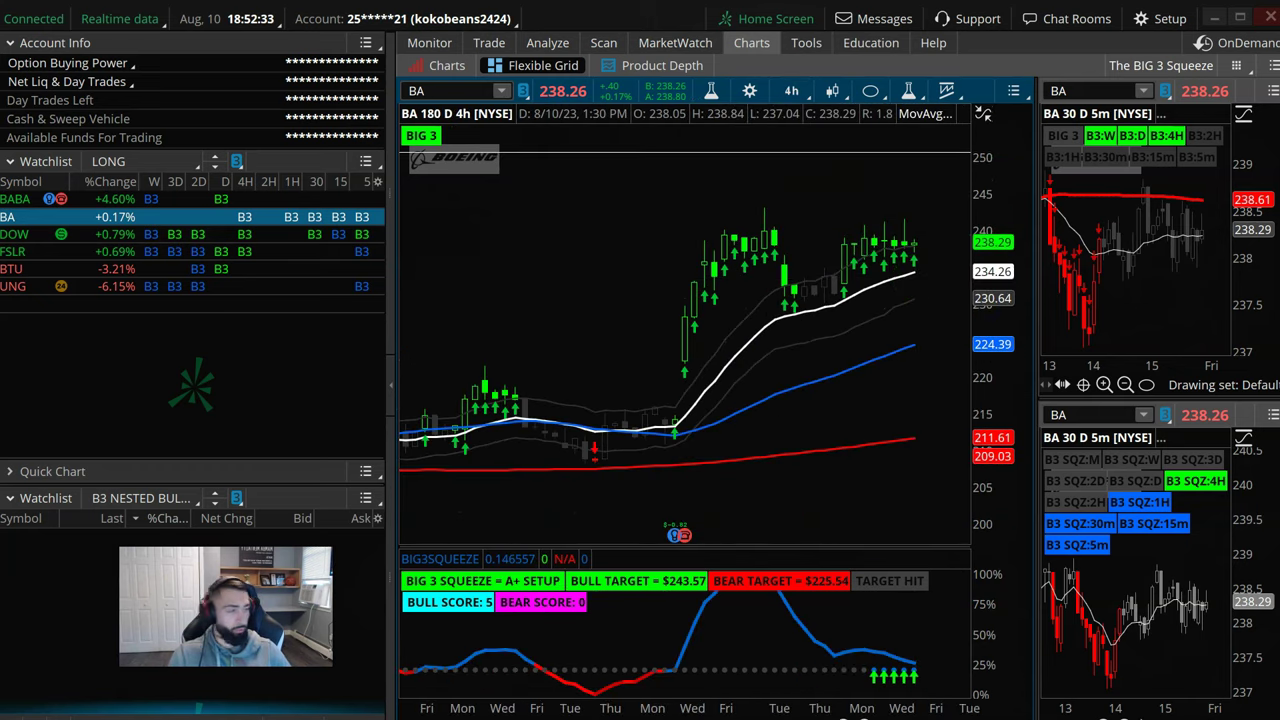
mouse_move(400, 558)
left_mouse_down()
mouse_move(385, 590)
mouse_move(563, 546)
mouse_move(402, 560)
mouse_move(474, 551)
mouse_move(457, 565)
mouse_move(557, 600)
mouse_move(518, 628)
left_mouse_up()
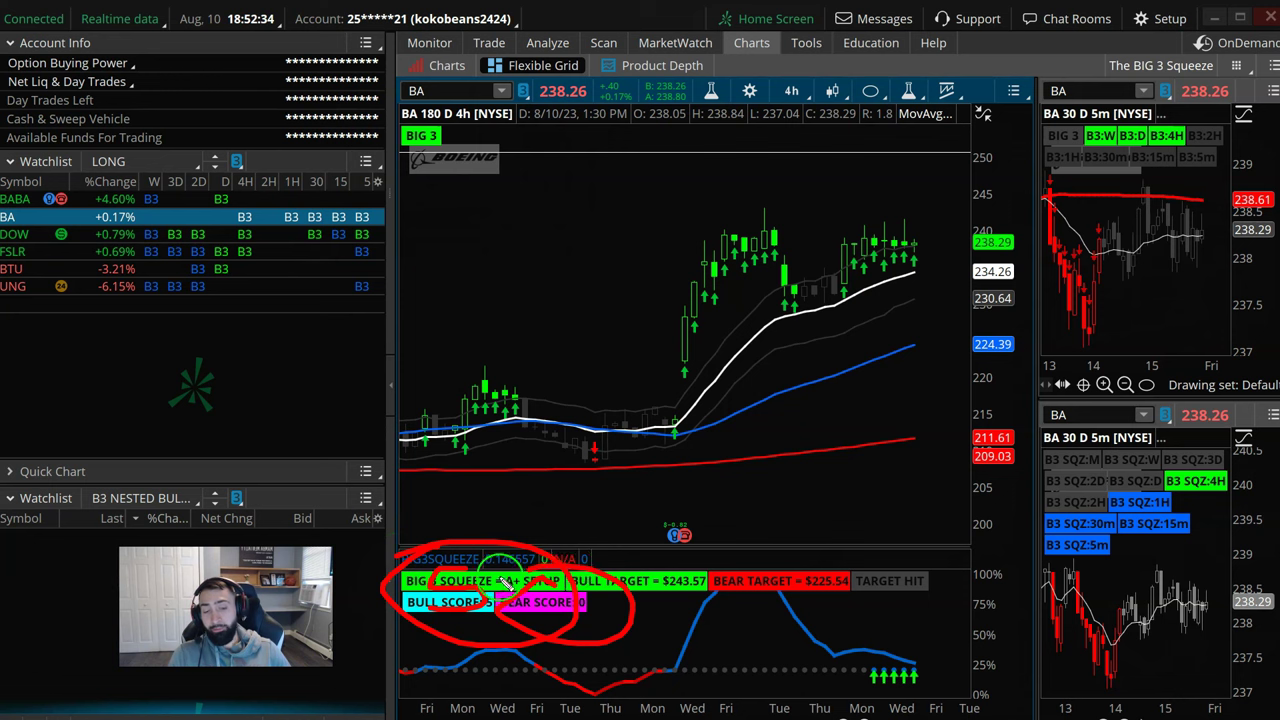
key("Escape")
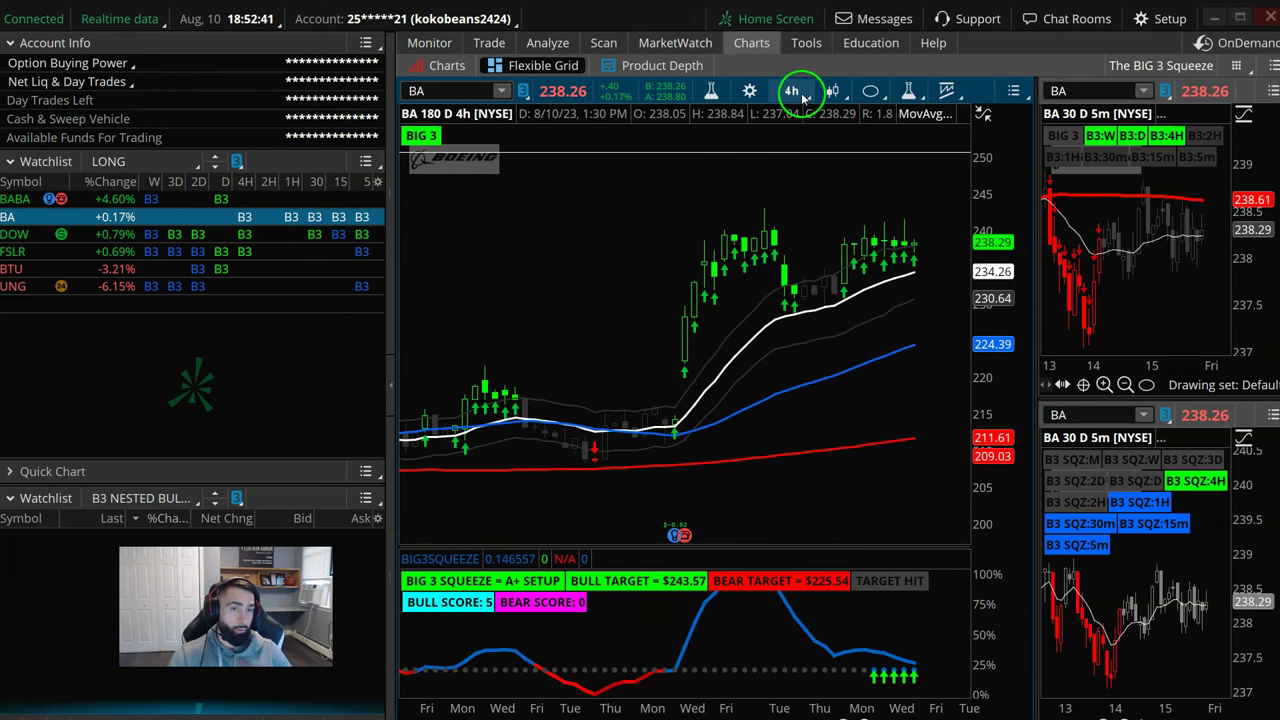
Return the chart to the daily timeframe and load FSLR from the LONG watchlist
left_click(802, 97)
left_click(737, 323)
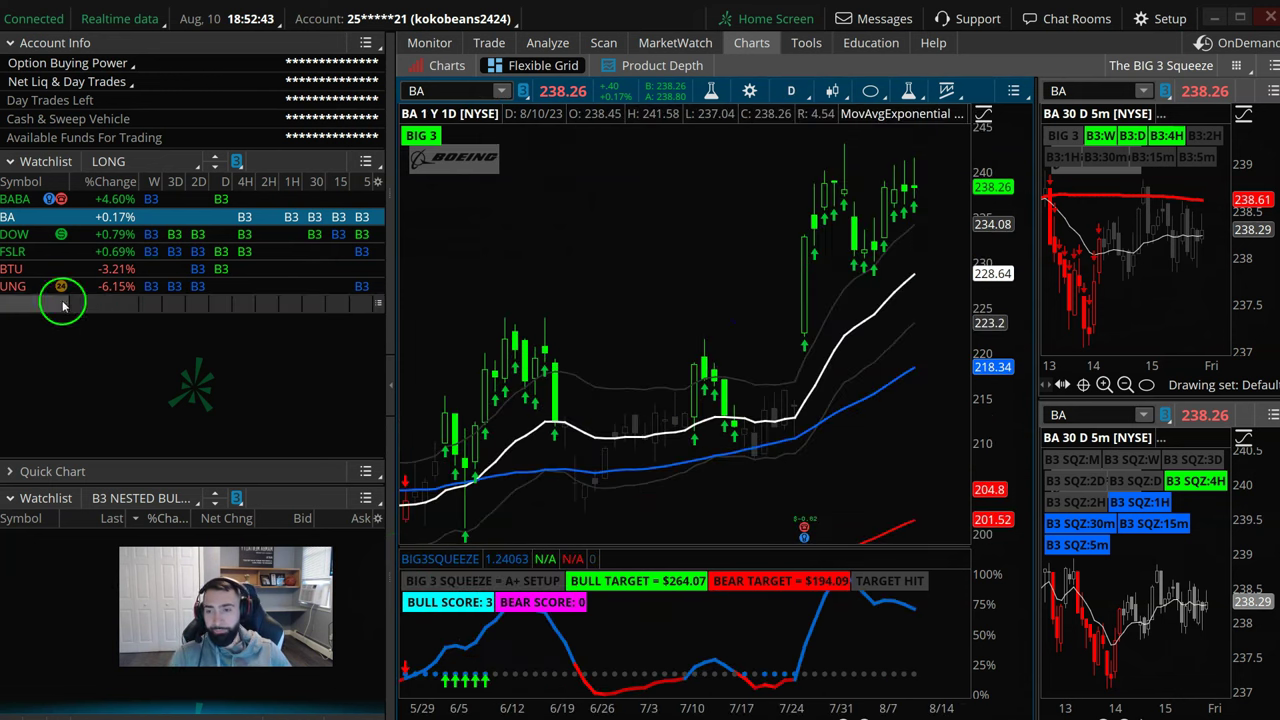
left_click(50, 251)
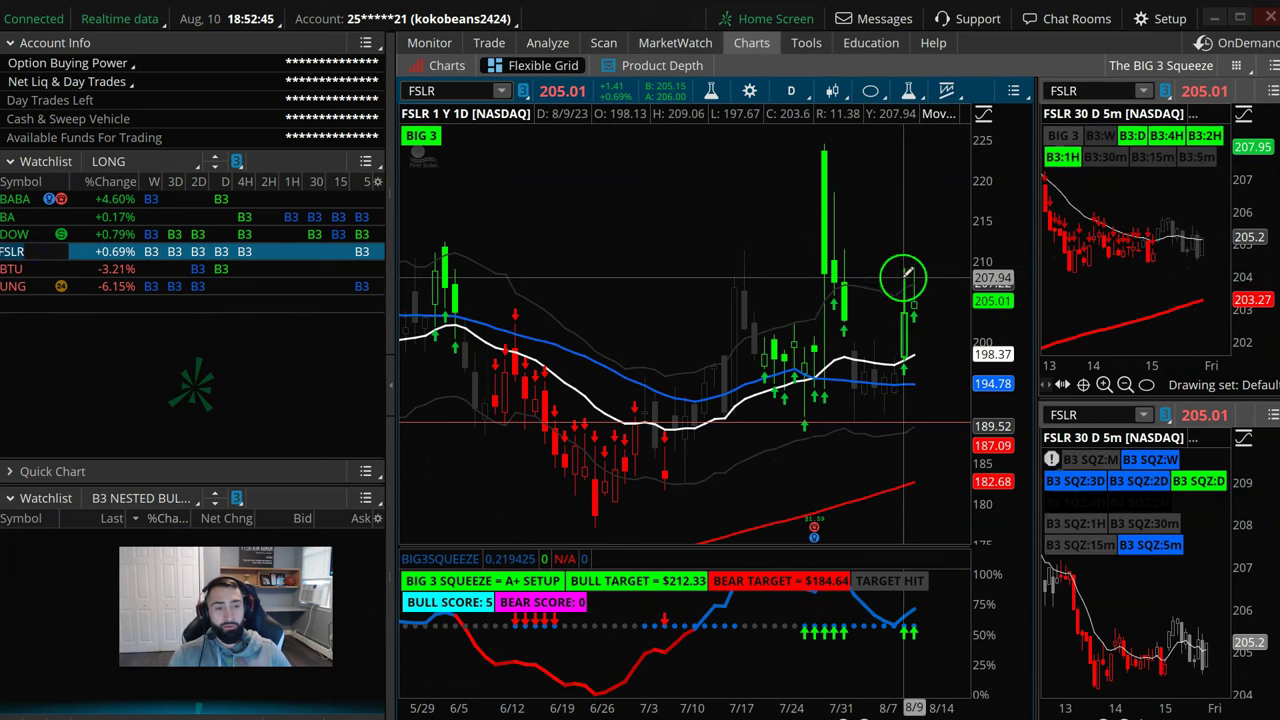
left_click_drag(988, 280, 982, 360)
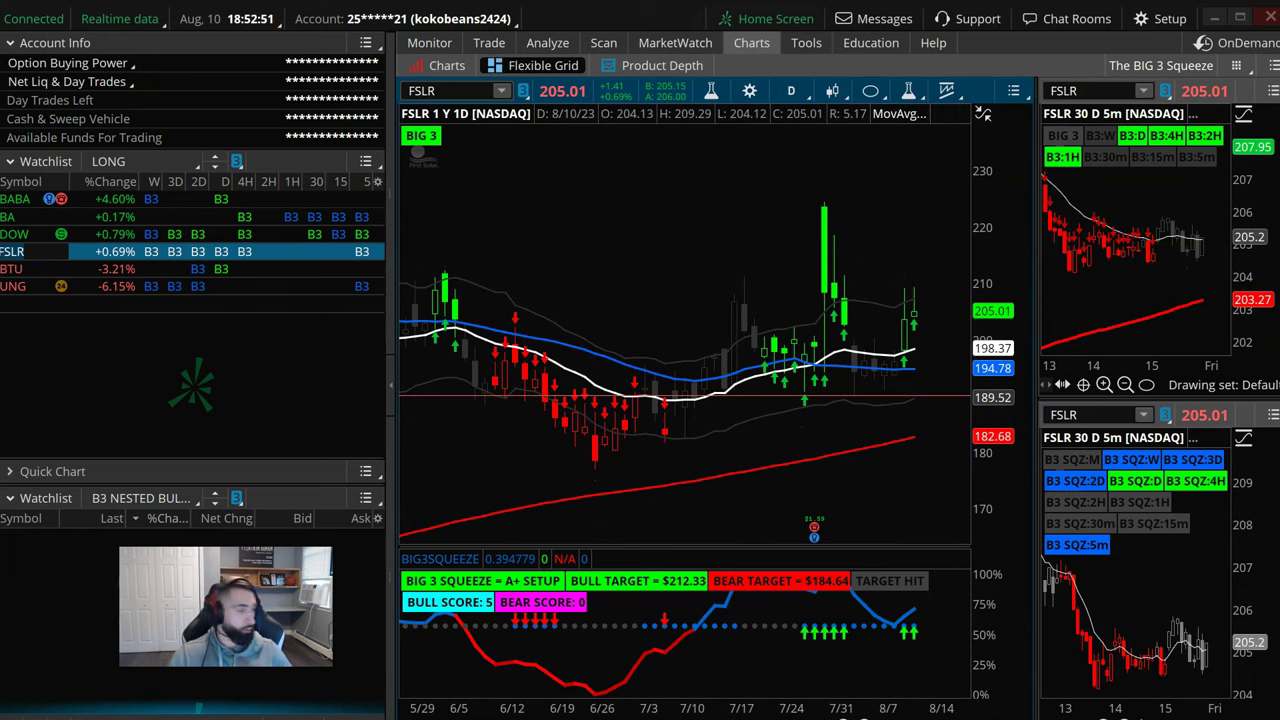
key("Return")
Mark the 4H, 2D and D squeeze labels on FSLR's 5-minute chart
left_click_drag(1228, 464, 1202, 514)
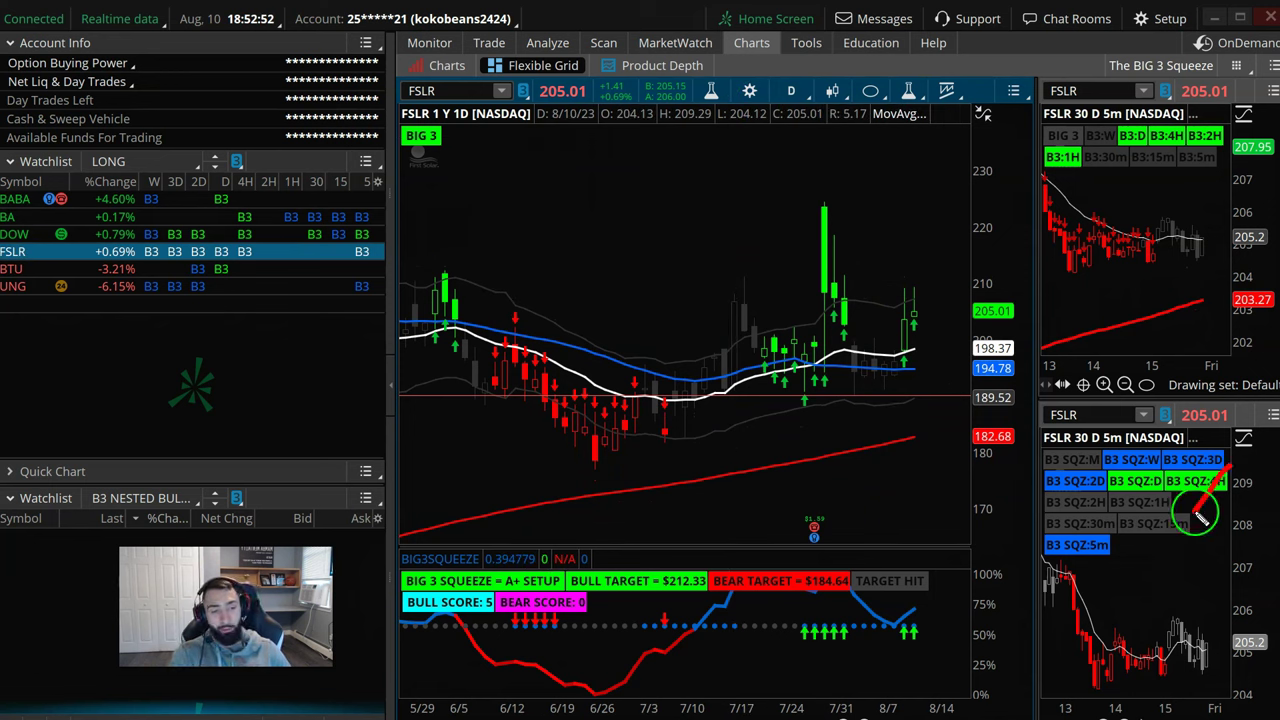
left_click_drag(1092, 452, 1068, 498)
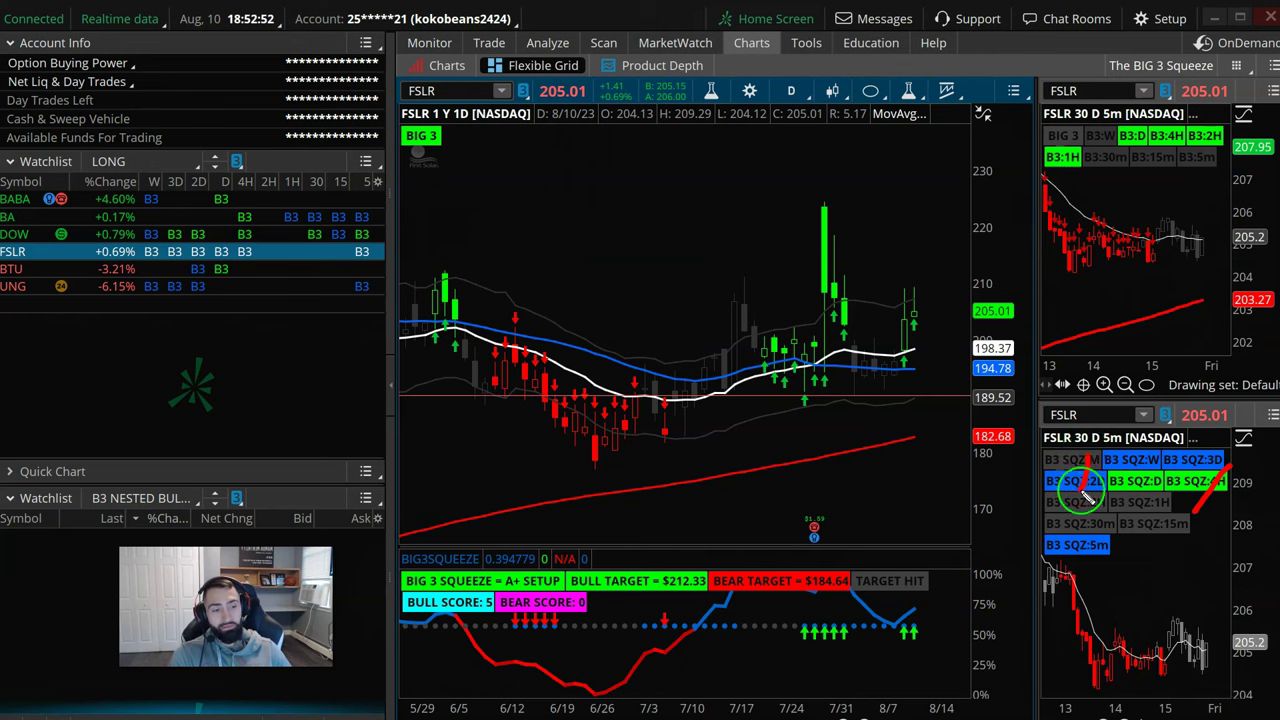
left_click_drag(1142, 428, 1133, 500)
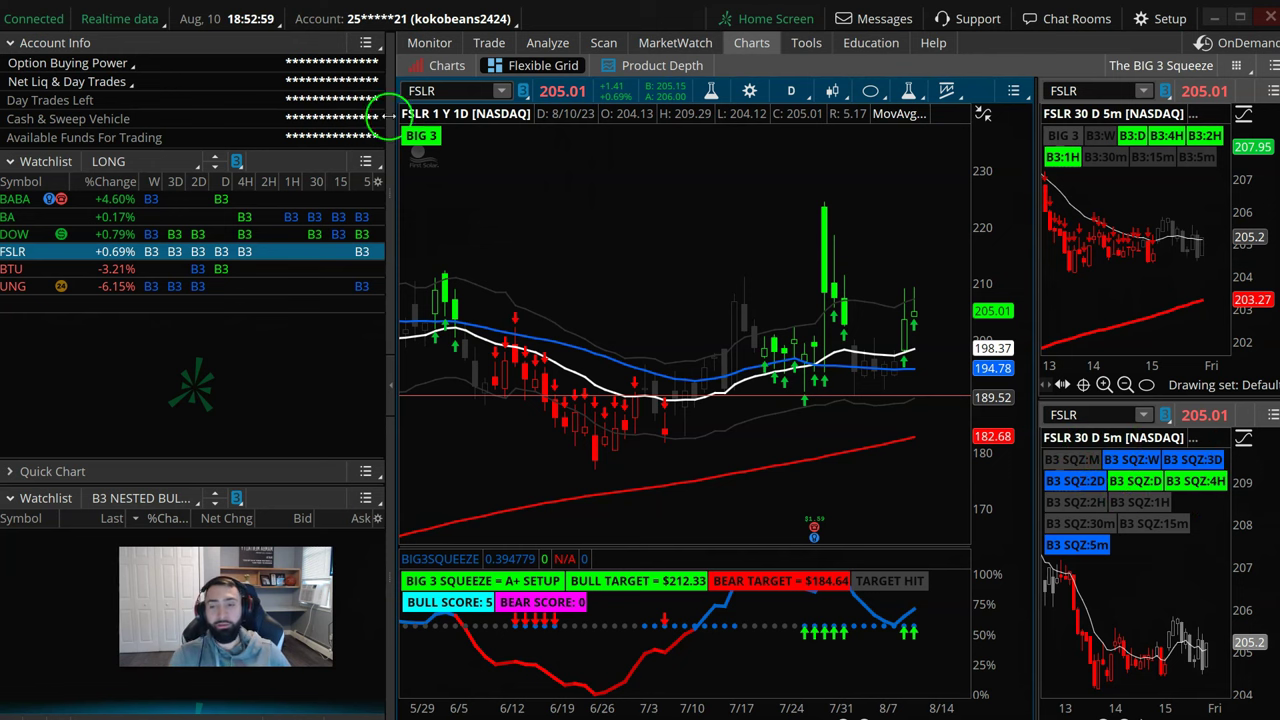
Load UNG from the LONG watchlist and mark its early-August squeeze signal, price rally and higher-timeframe squeeze labels
left_click(30, 286)
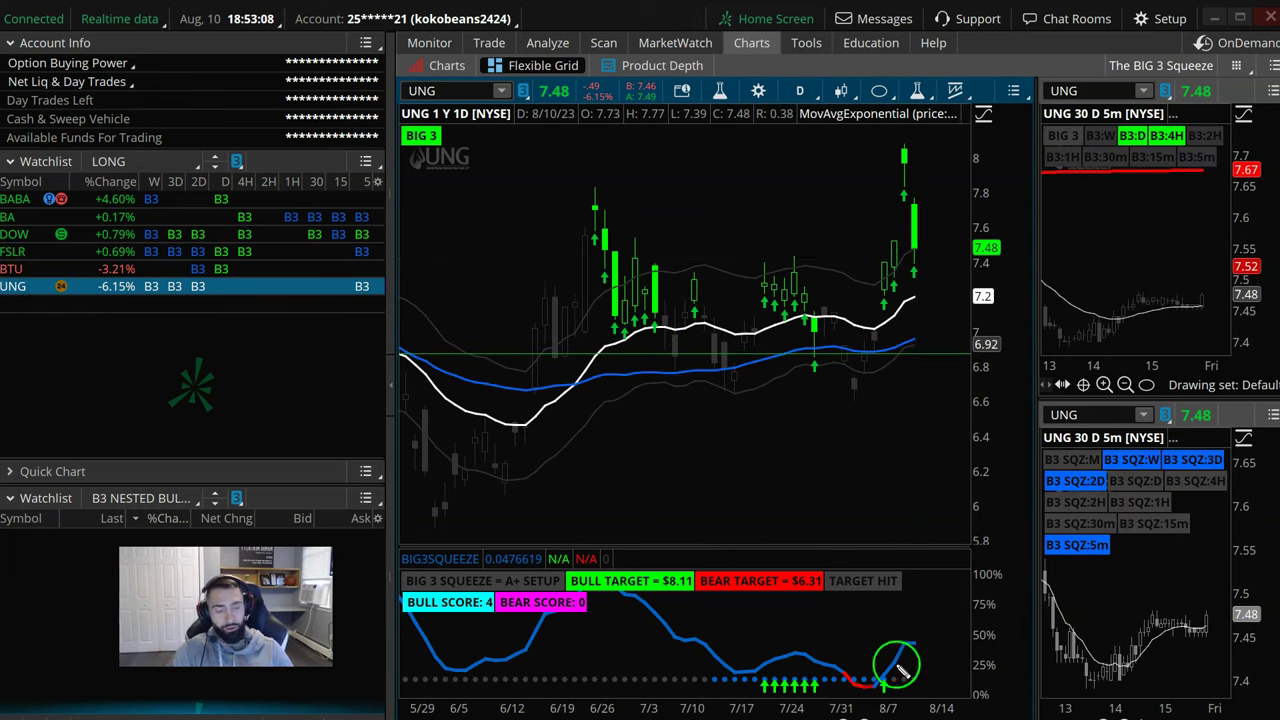
mouse_move(900, 672)
left_mouse_down()
mouse_move(852, 680)
mouse_move(882, 700)
mouse_move(920, 670)
mouse_move(848, 652)
left_mouse_up()
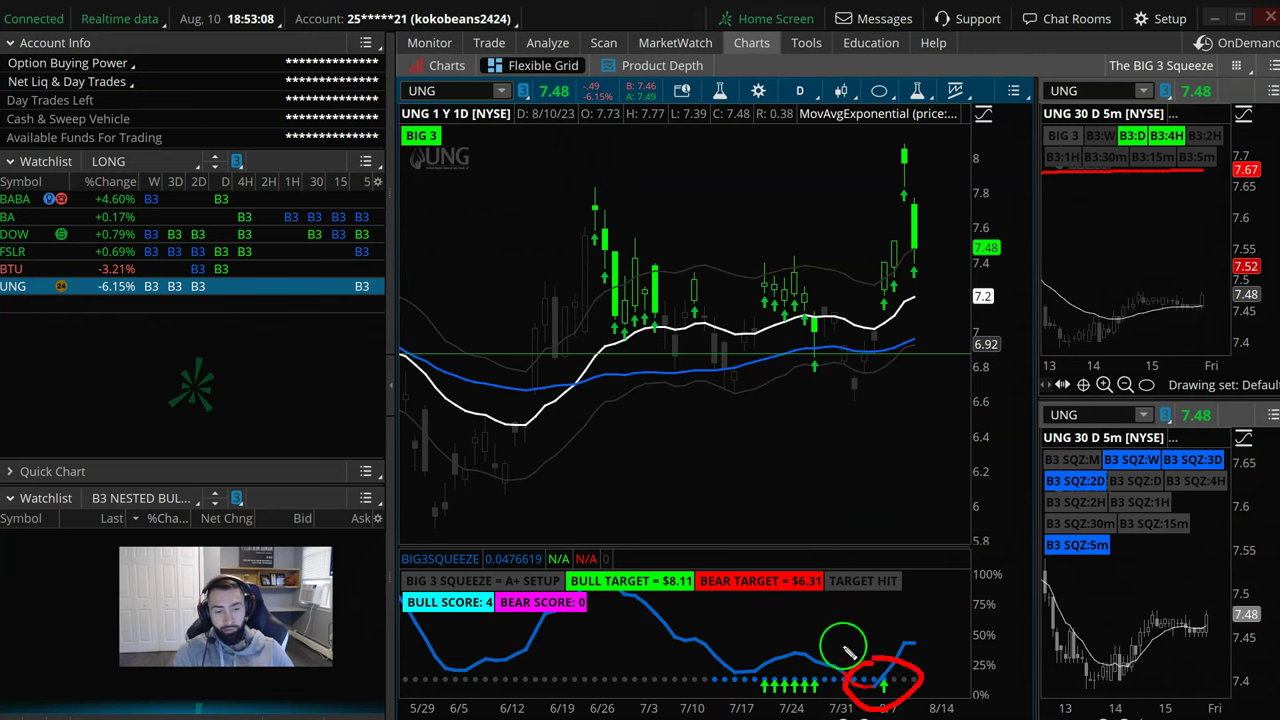
mouse_move(870, 326)
left_mouse_down()
mouse_move(896, 136)
mouse_move(920, 280)
left_mouse_up()
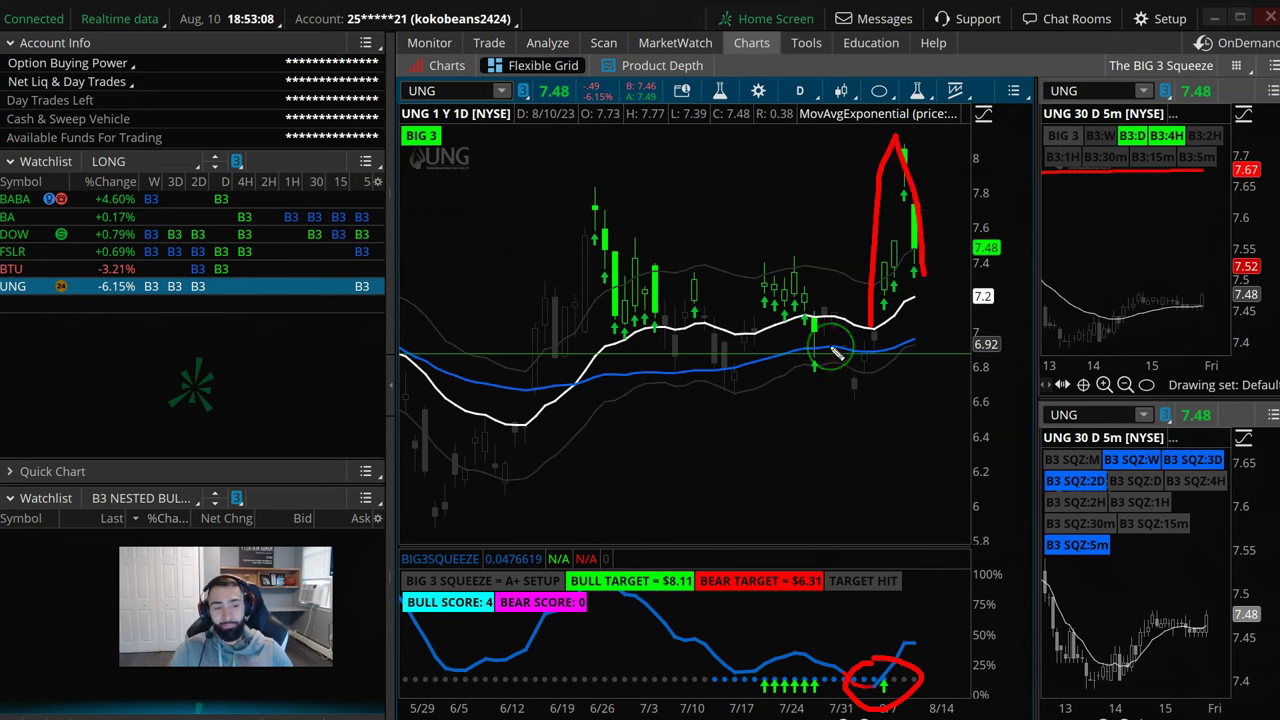
key("Escape")
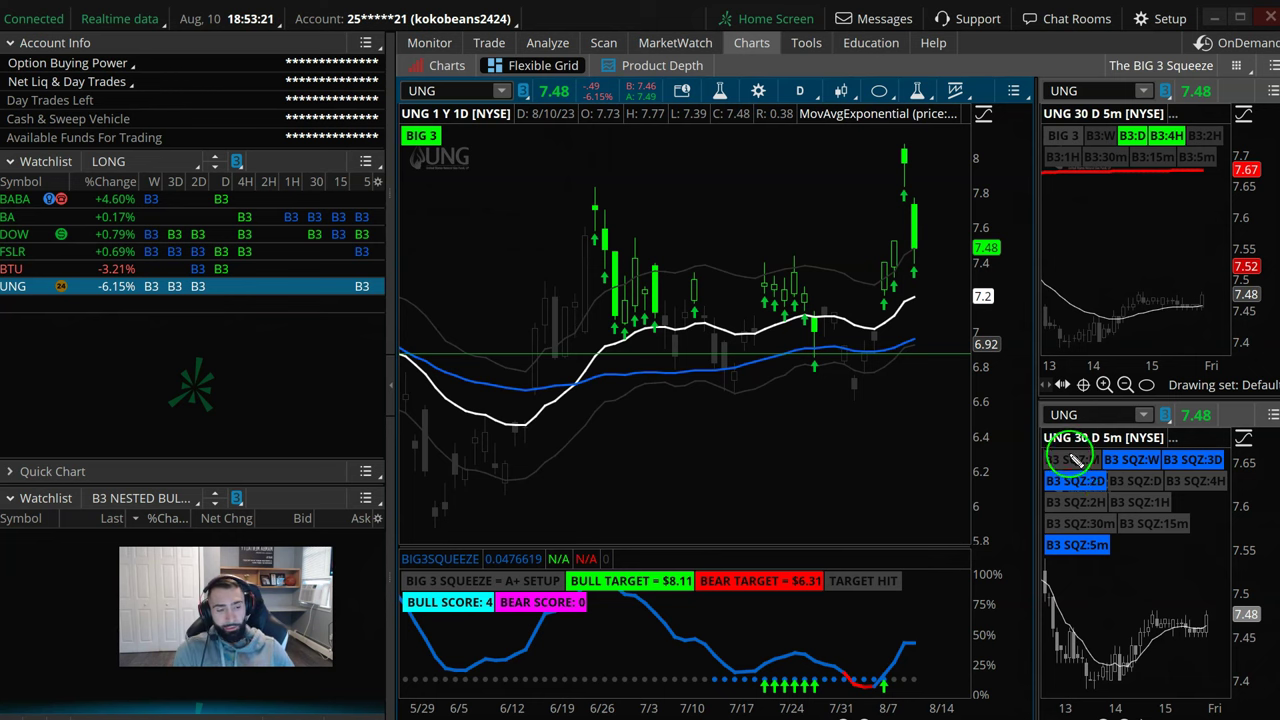
left_click_drag(1070, 455, 1073, 478)
mouse_move(1184, 432)
left_mouse_down()
mouse_move(1183, 452)
mouse_move(1136, 472)
left_mouse_up()
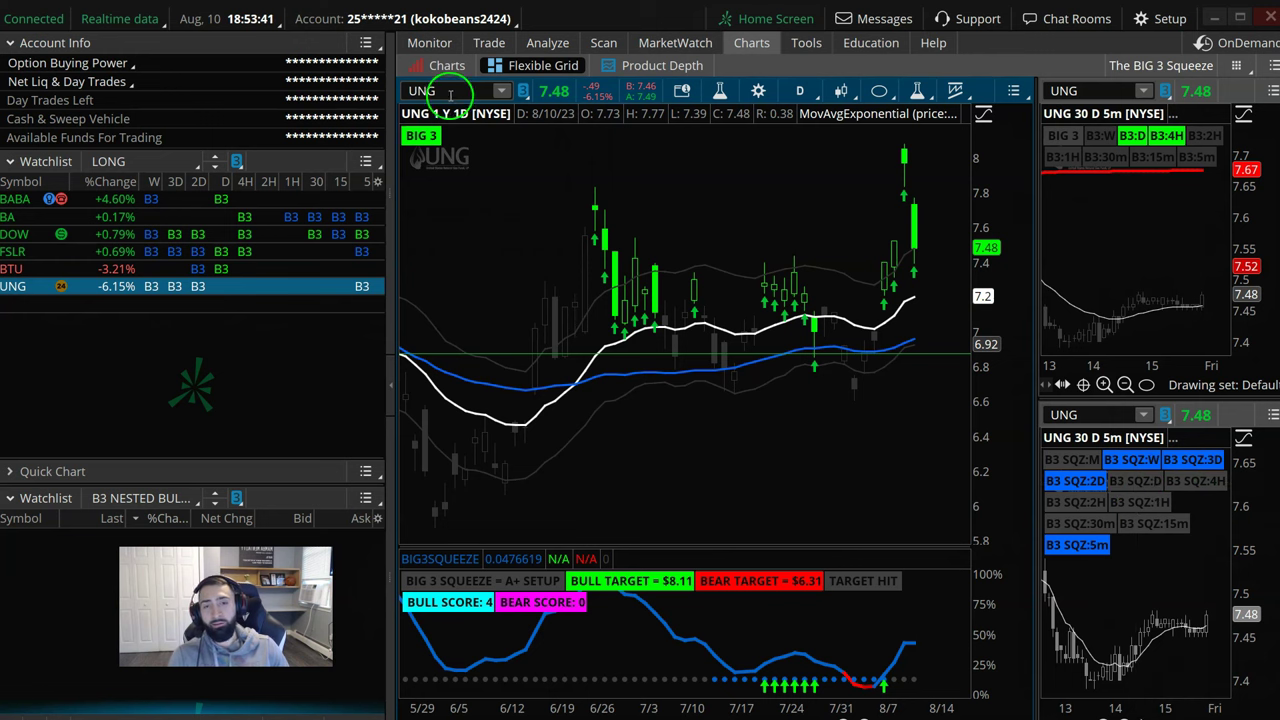
Load BTU on the daily chart and compress its price scale to show the long moving average
type("TU")
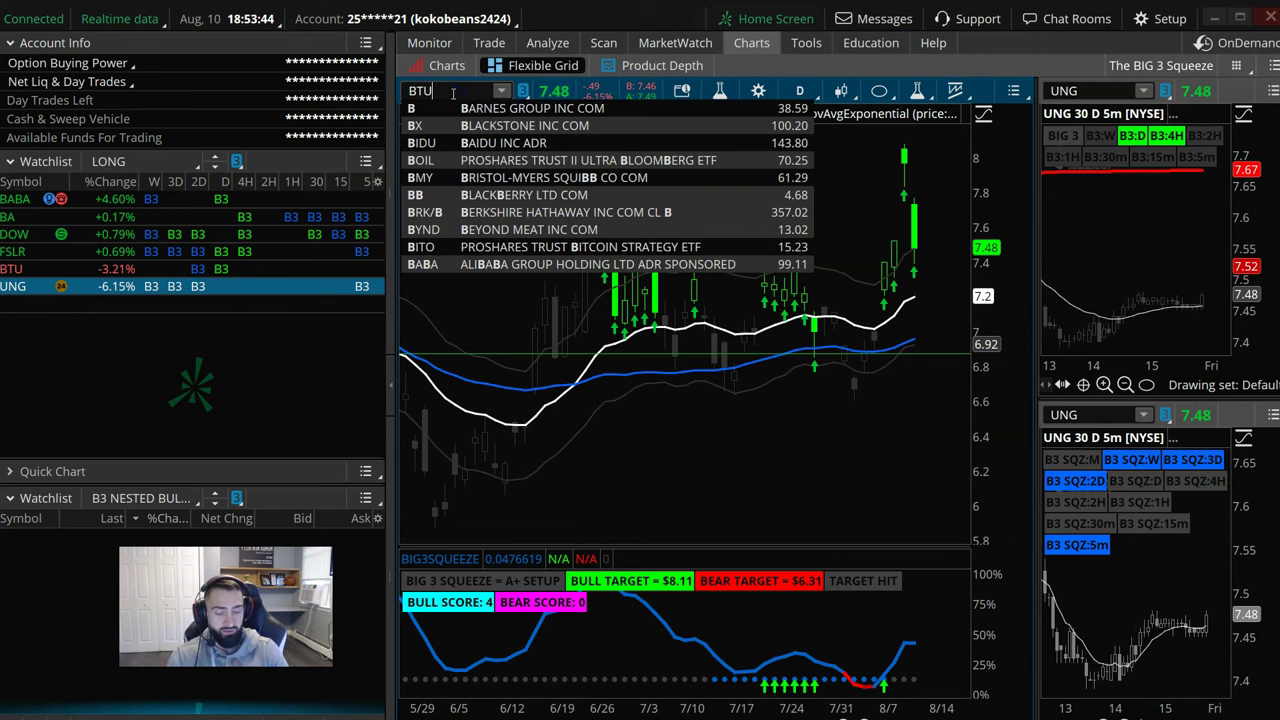
key("Return")
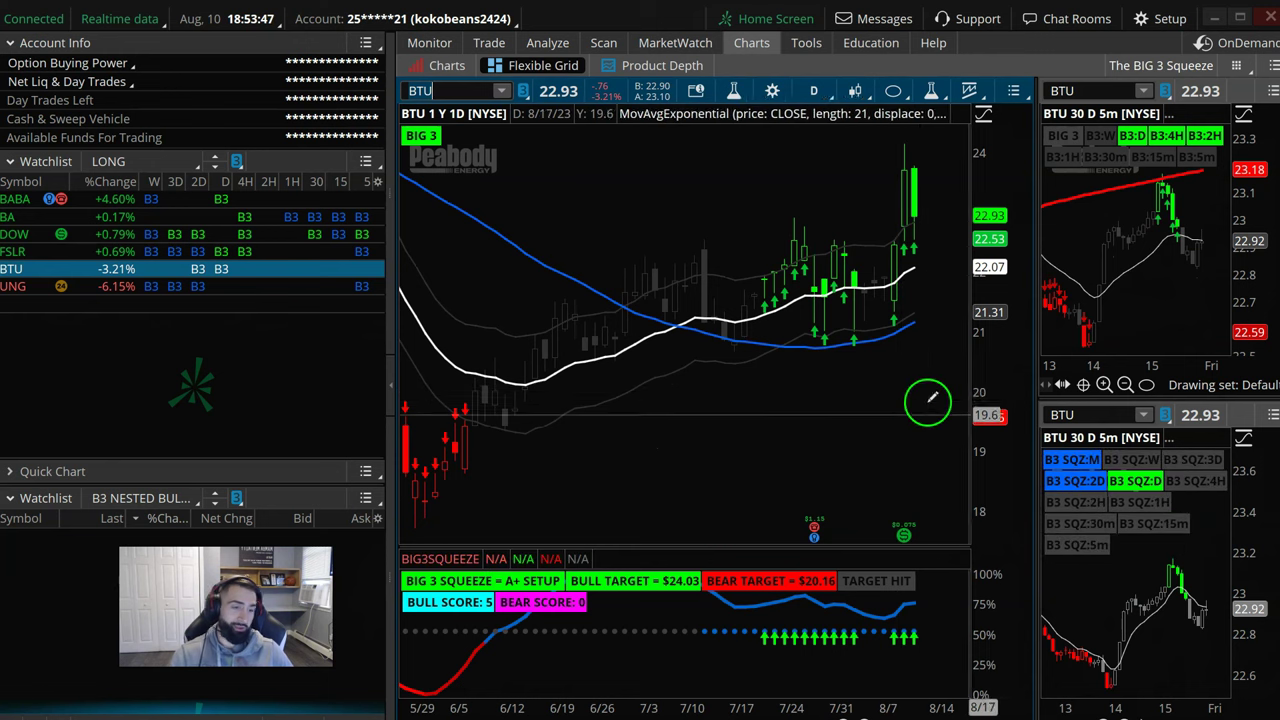
left_click_drag(998, 355, 998, 385)
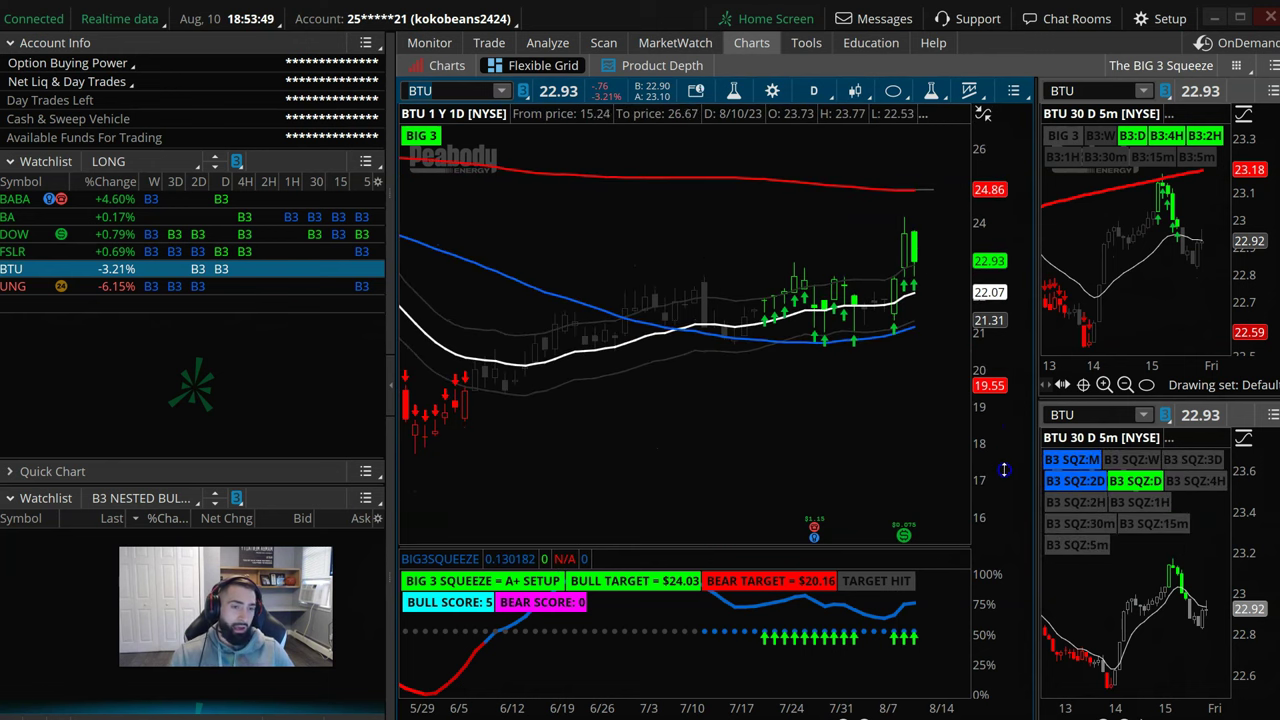
left_click(822, 177)
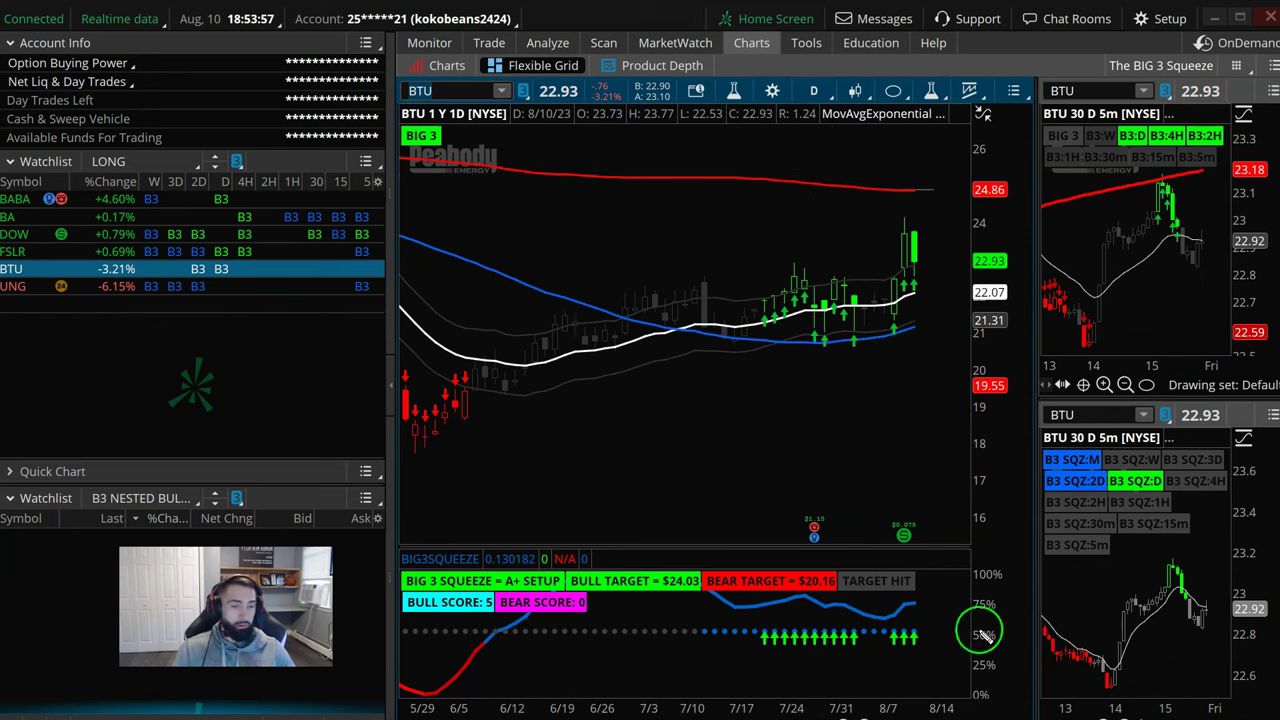
Circle BTU's latest squeeze arrows and its A+ setup and score labels, and mark the M and 2D squeeze labels
mouse_move(890, 600)
left_mouse_down()
mouse_move(862, 648)
mouse_move(945, 645)
mouse_move(915, 598)
left_mouse_up()
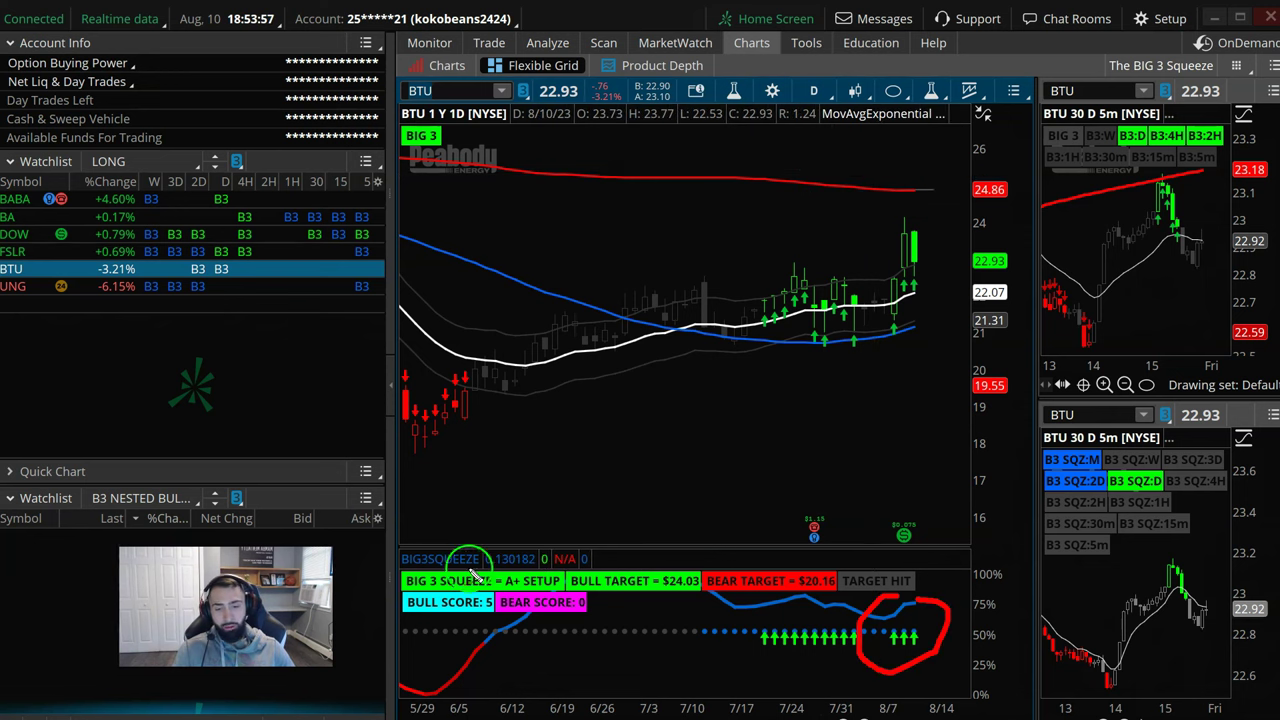
mouse_move(475, 577)
left_mouse_down()
mouse_move(410, 590)
mouse_move(551, 554)
mouse_move(365, 548)
left_mouse_up()
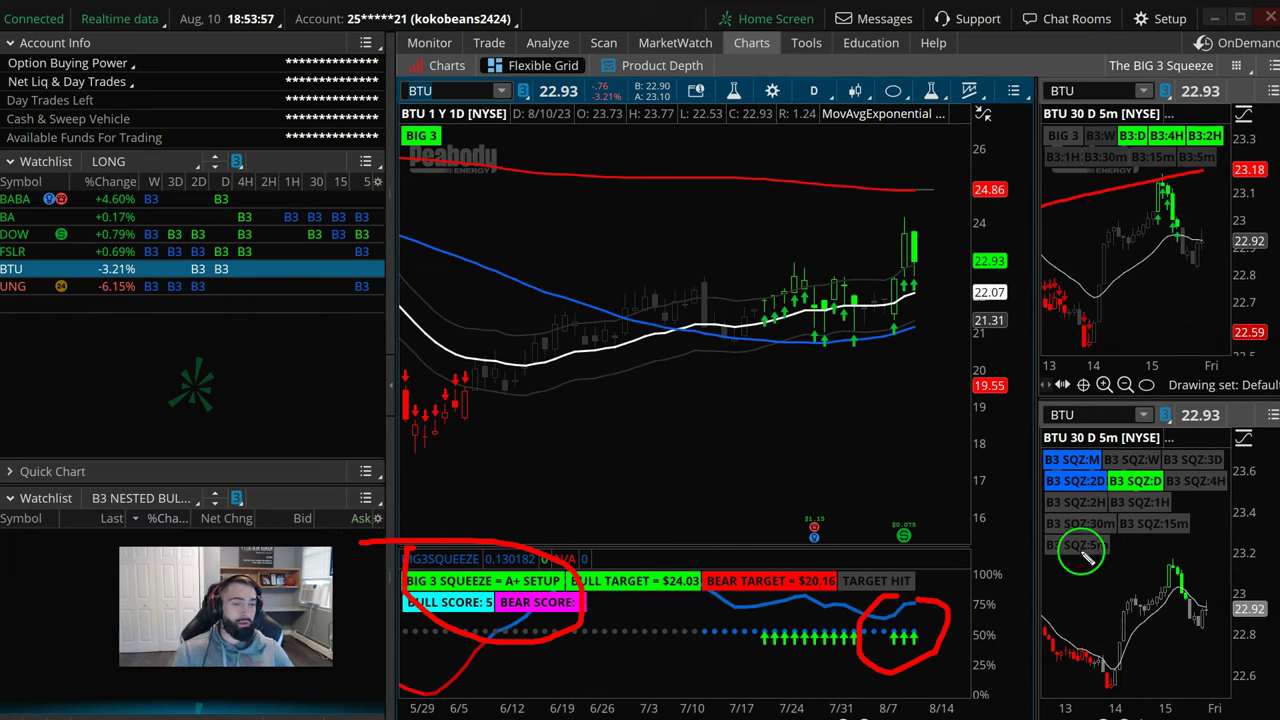
left_click_drag(1070, 436, 1077, 482)
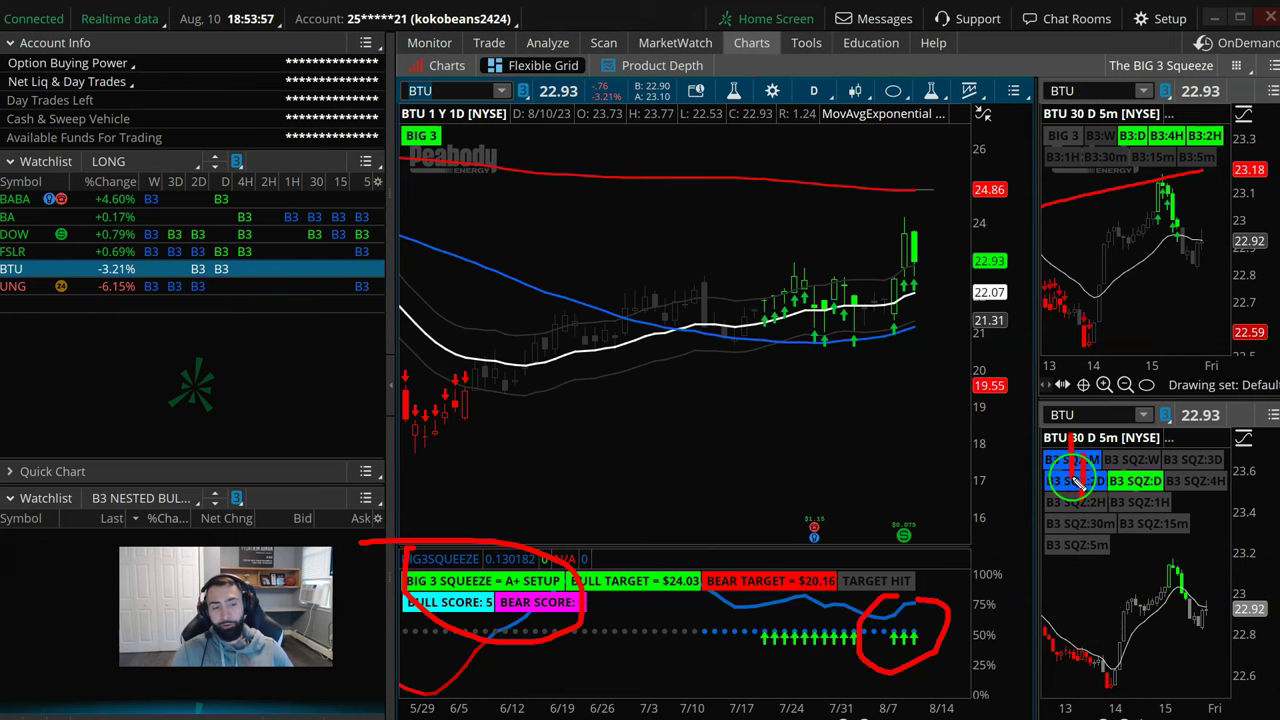
key("Escape")
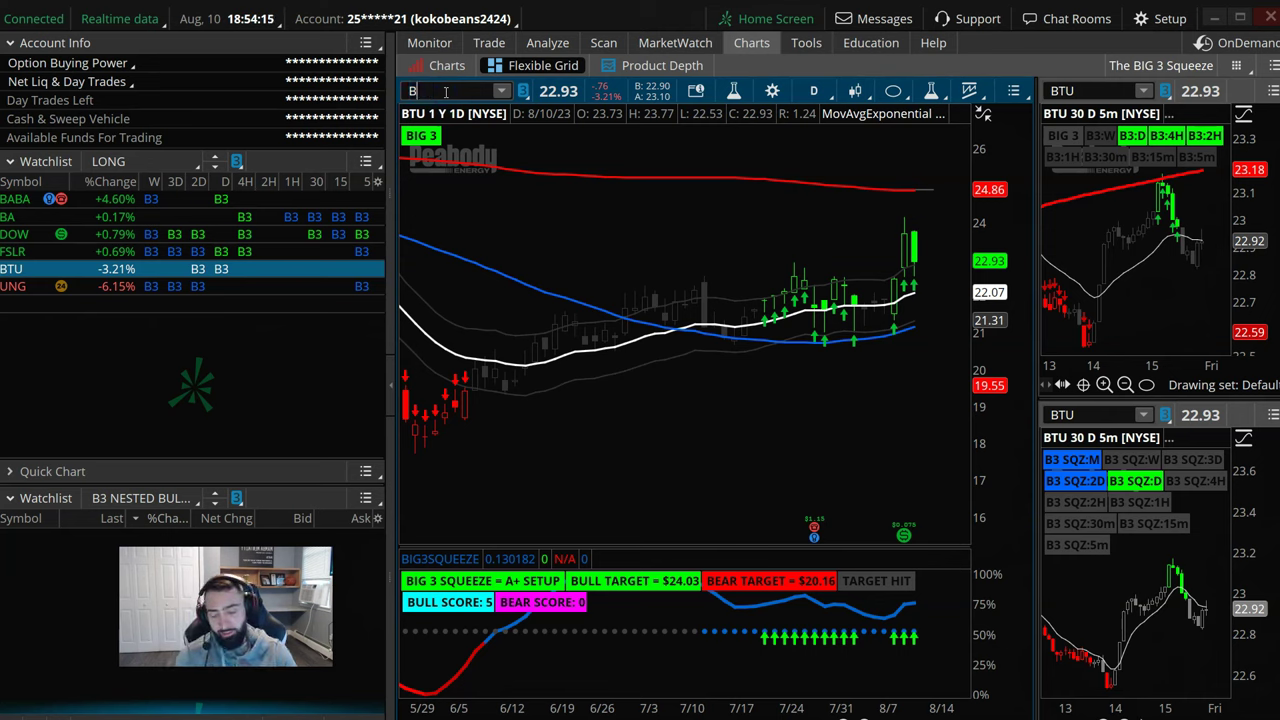
Load BABA to review its daily chart, and return the chart to SPY
key("Return")
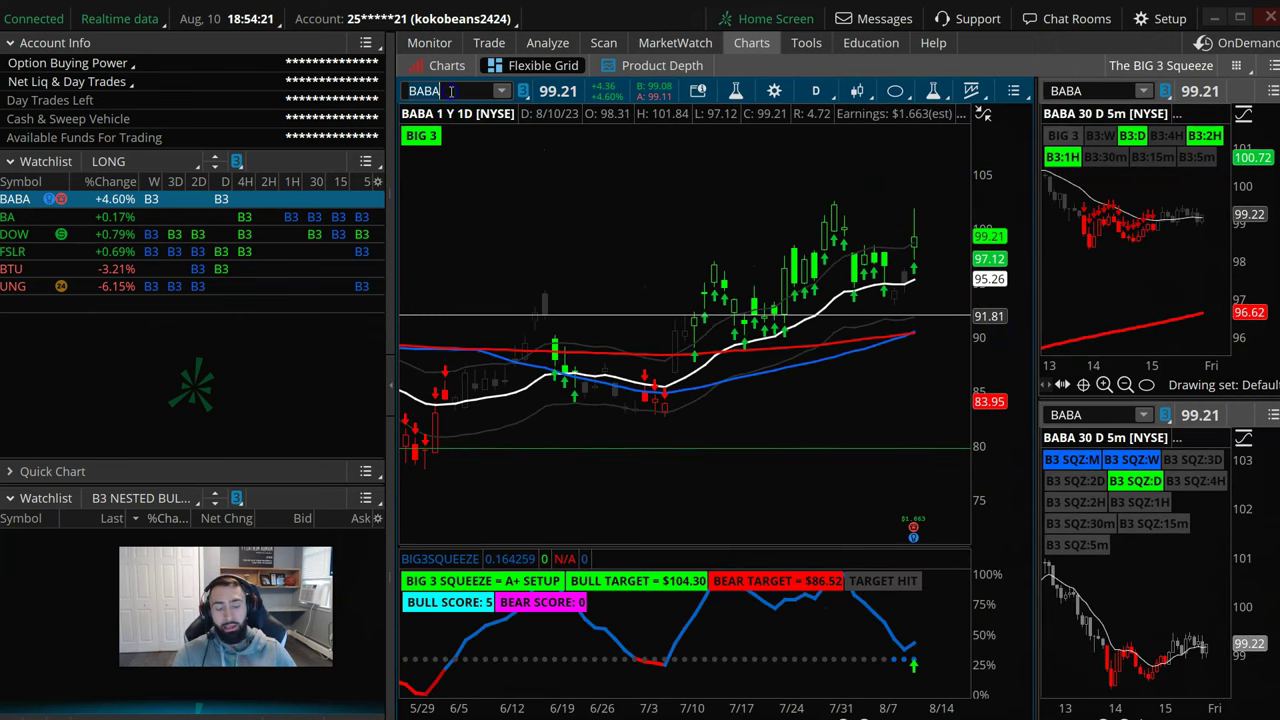
type("S")
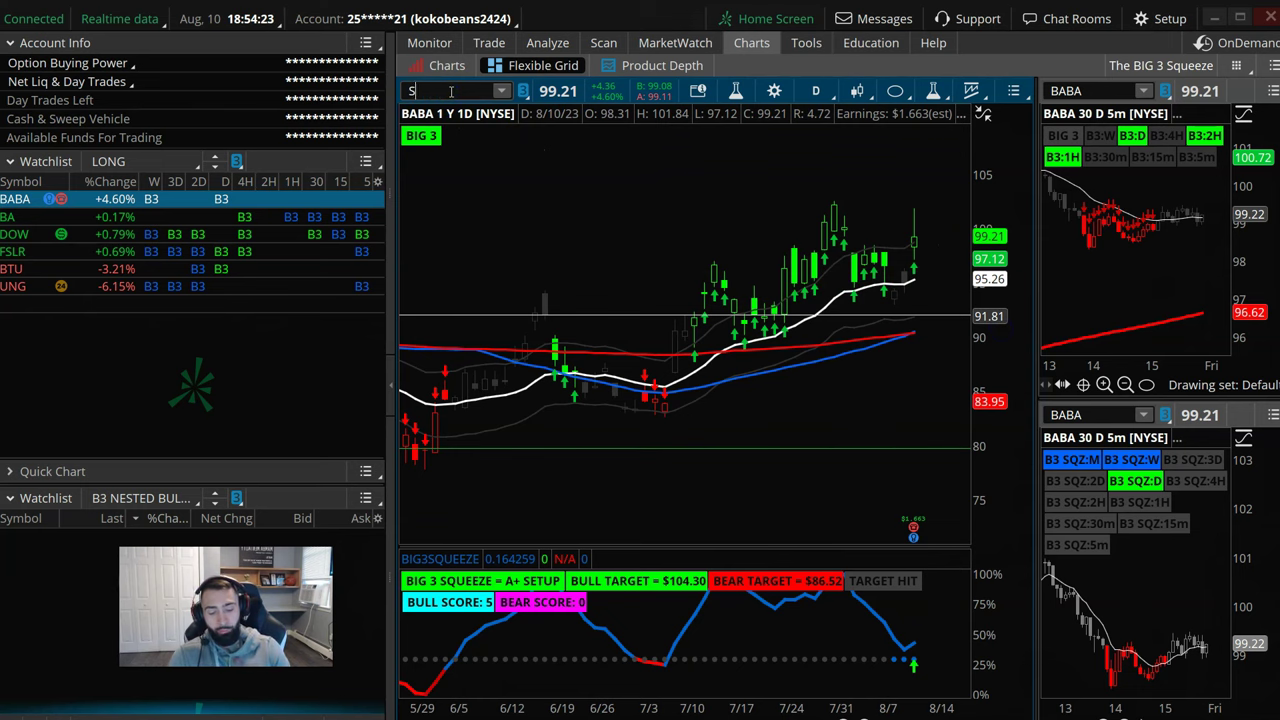
type("PY")
key("Return")
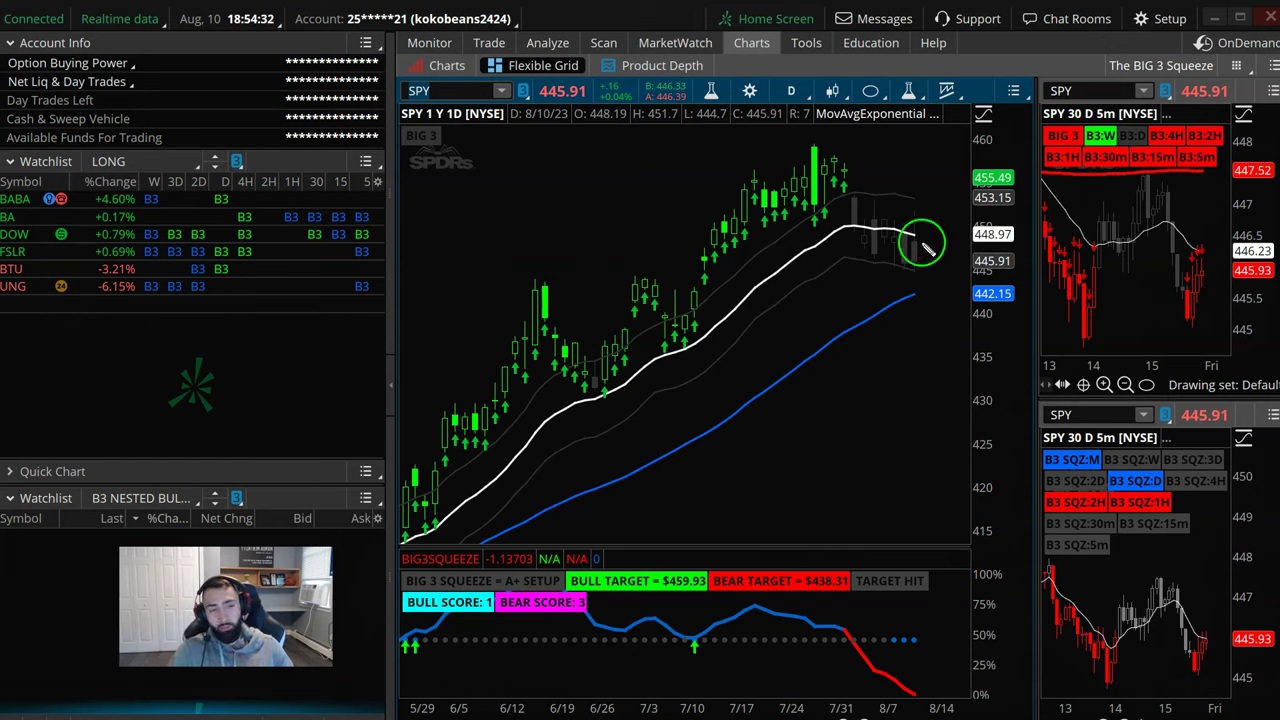
Sketch possible rallies from SPY's latest daily candles, and outline a price range between about 454 and 446 with a swing path
left_click_drag(894, 257, 955, 125)
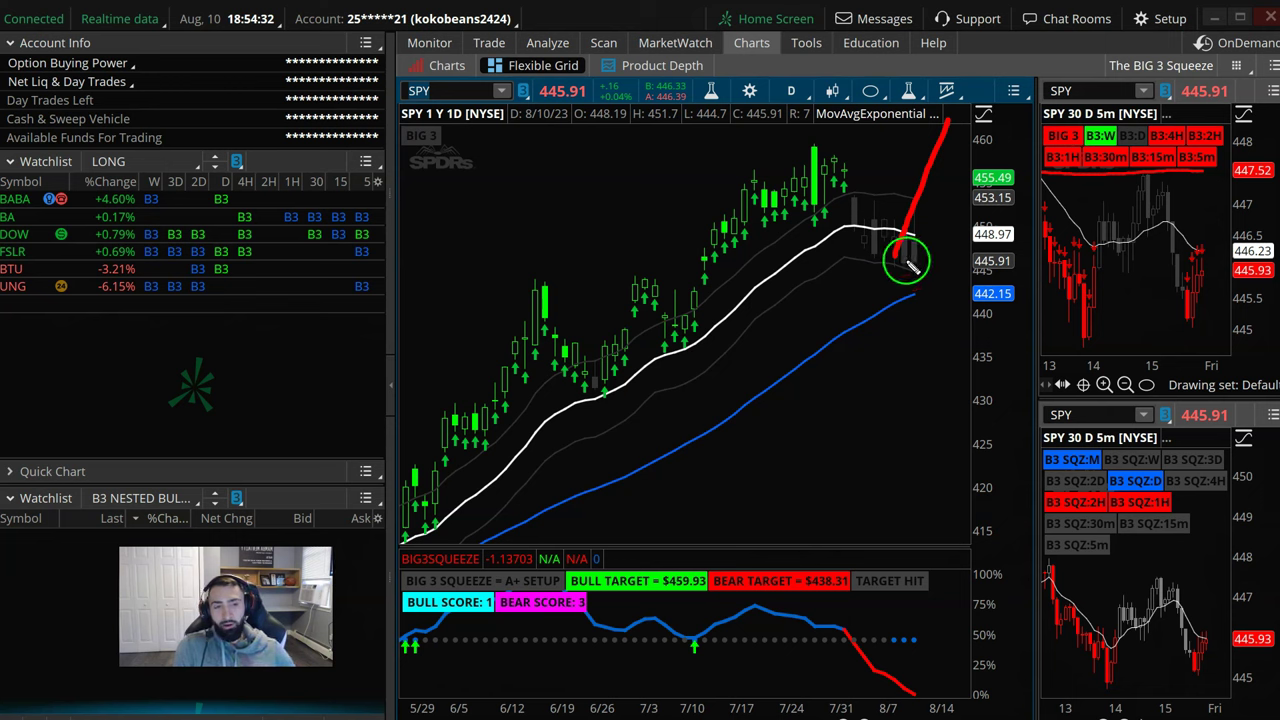
left_click_drag(908, 257, 980, 140)
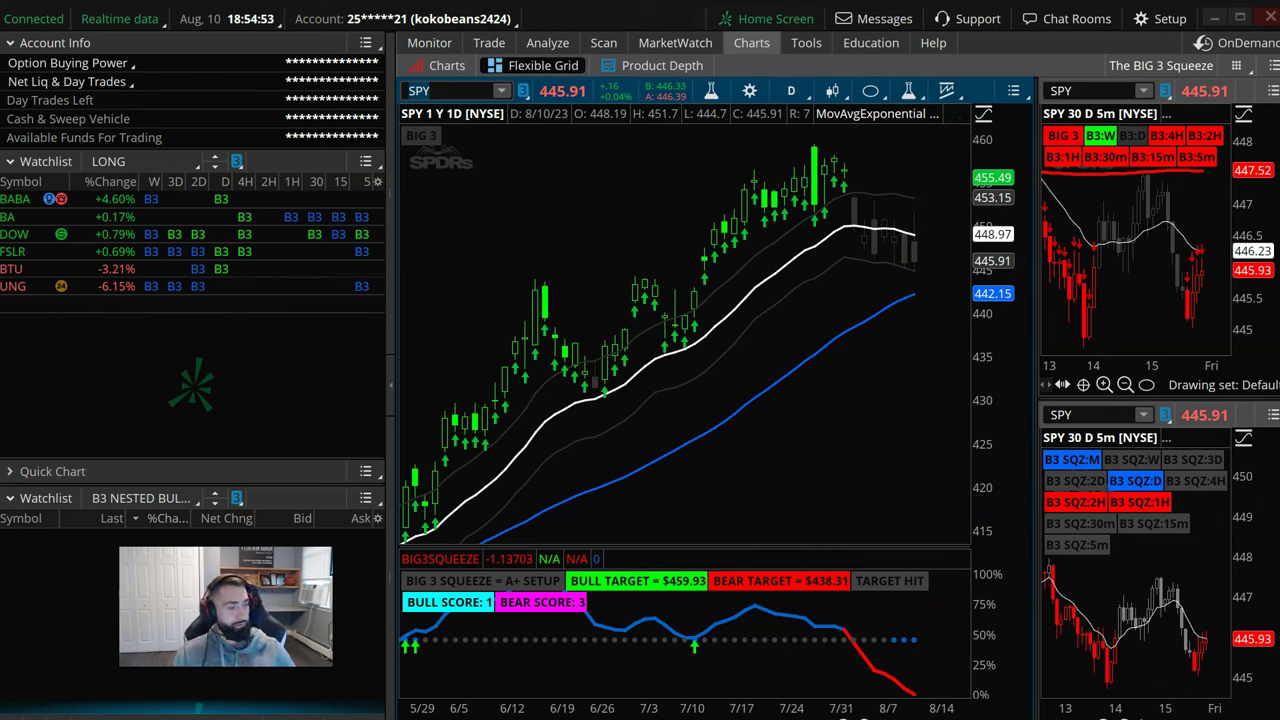
left_click_drag(795, 191, 985, 195)
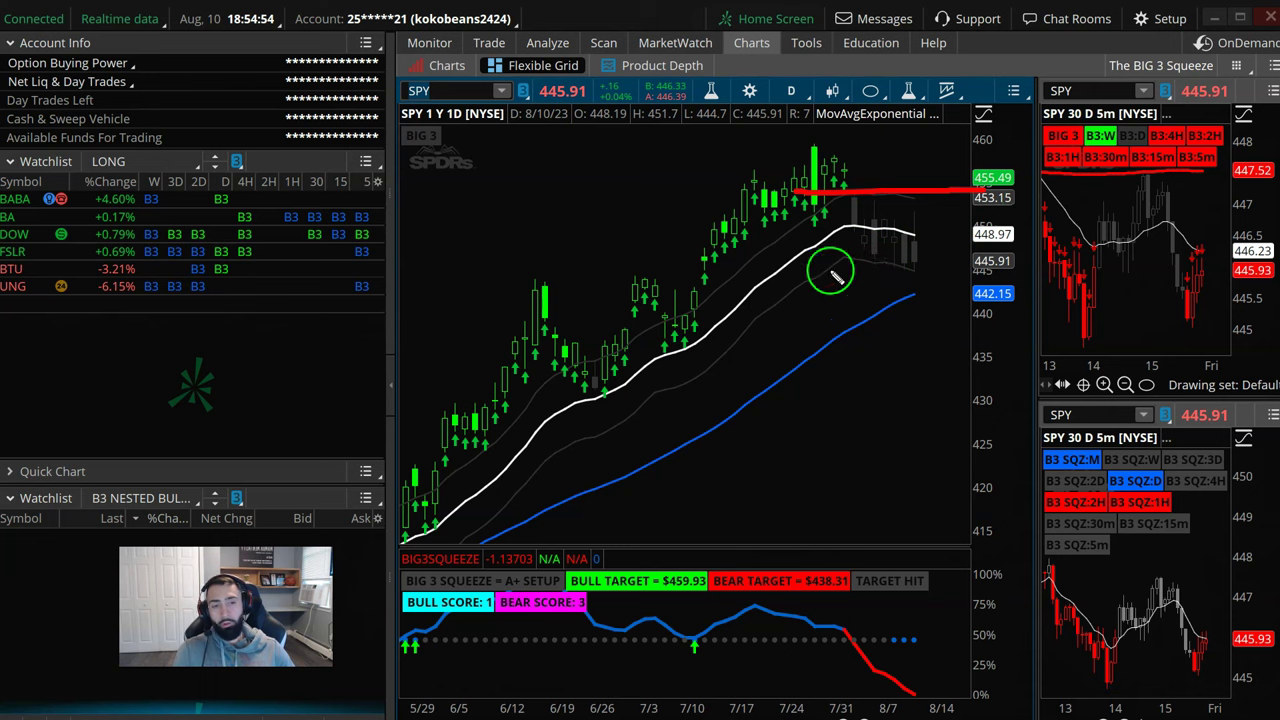
left_click_drag(775, 265, 940, 265)
mouse_move(848, 250)
left_mouse_down()
mouse_move(871, 223)
mouse_move(927, 212)
mouse_move(934, 232)
left_mouse_up()
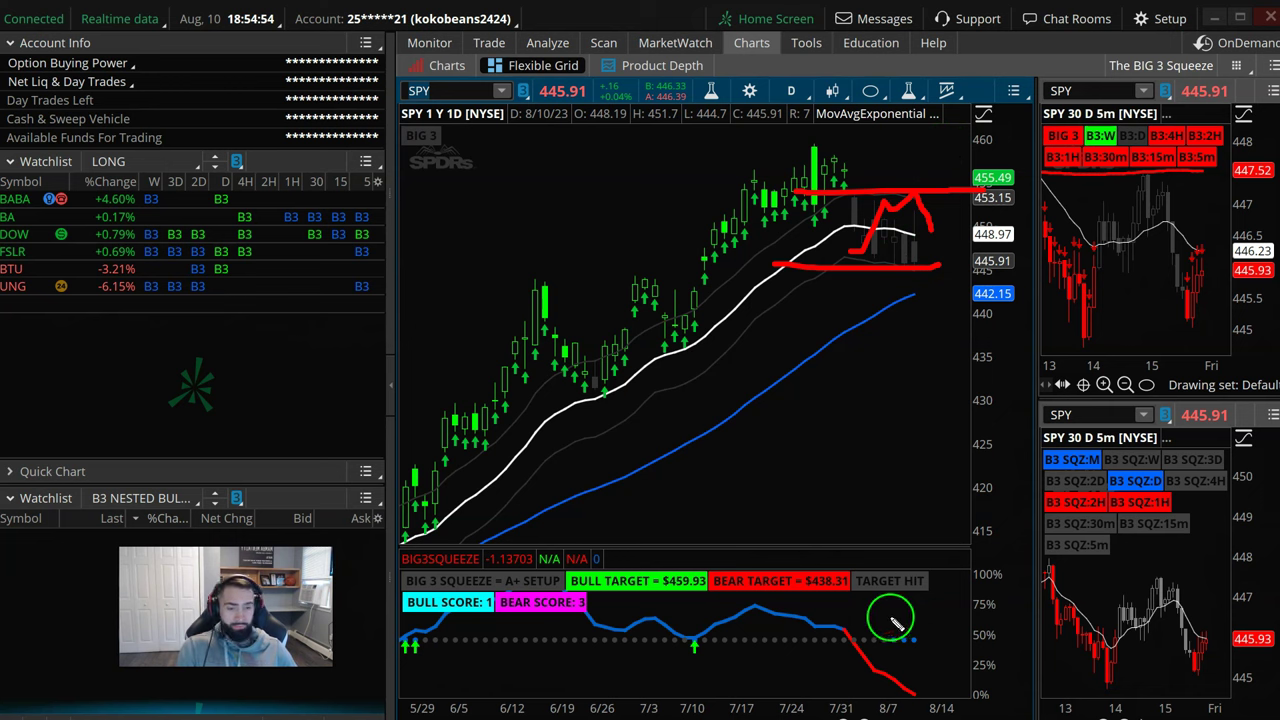
Circle SPY's latest squeeze dots and falling momentum line and its bull and bear score labels, and sketch an upward price move
mouse_move(885, 617)
left_mouse_down()
mouse_move(978, 673)
mouse_move(900, 619)
left_mouse_up()
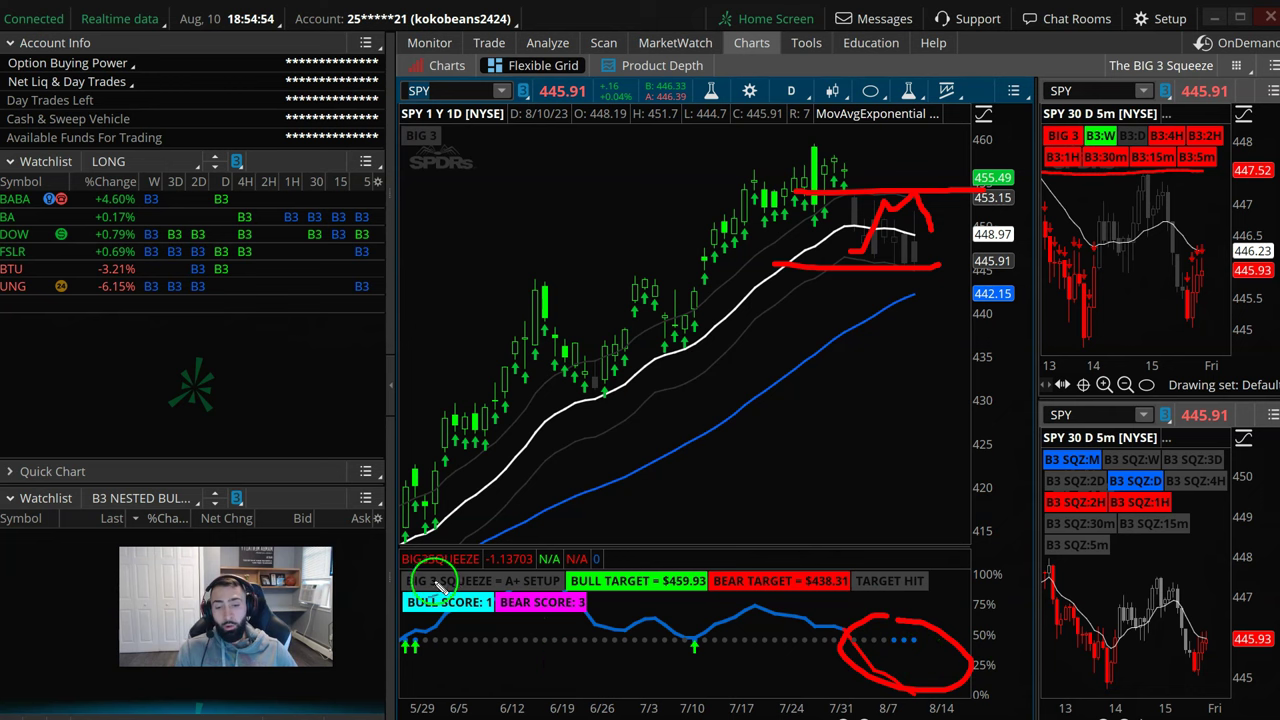
mouse_move(425, 582)
left_mouse_down()
mouse_move(520, 660)
mouse_move(402, 578)
left_mouse_up()
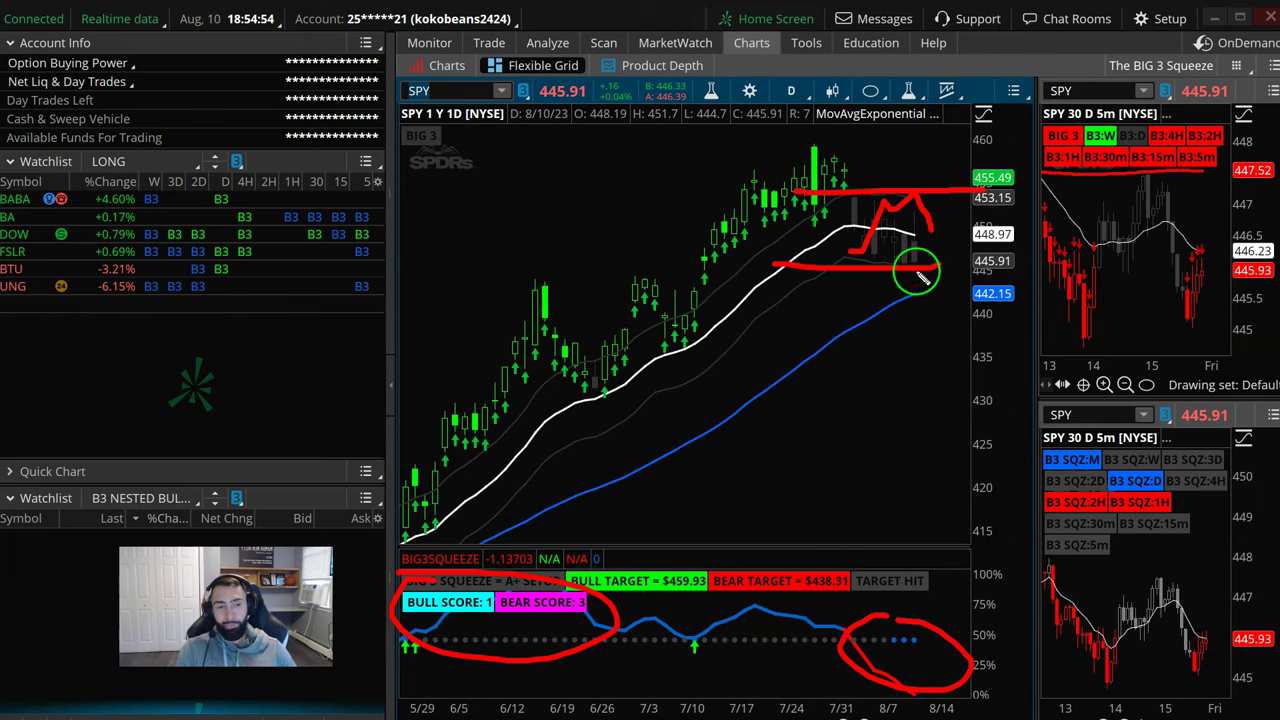
left_click_drag(938, 255, 1025, 95)
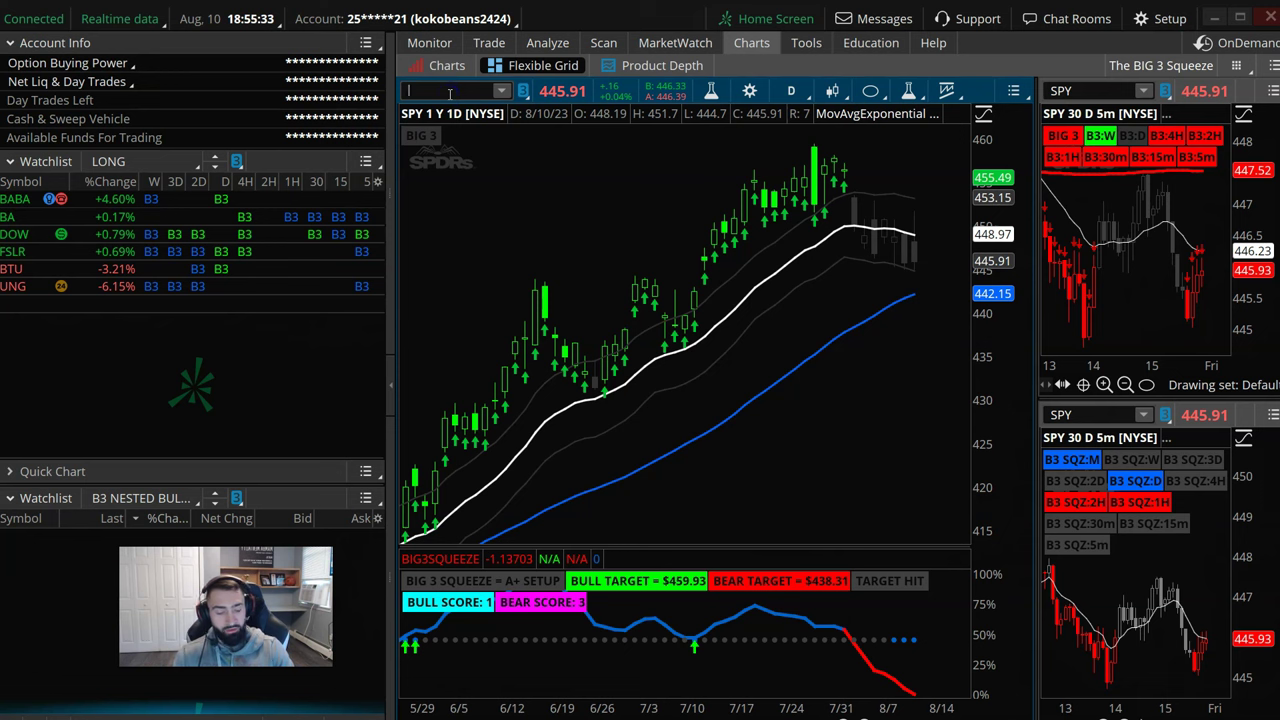
Switch the watchlist from LONG to the personal SHORTS list
left_click(150, 162)
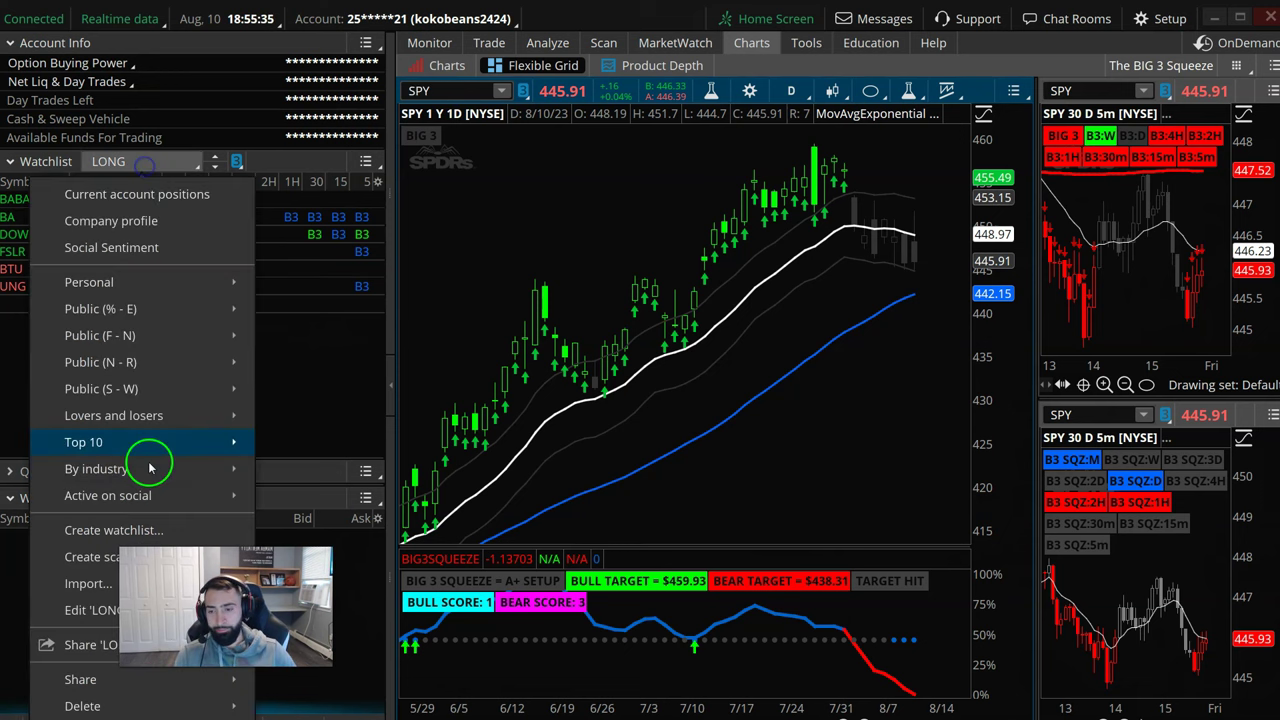
mouse_move(149, 282)
left_click(355, 681)
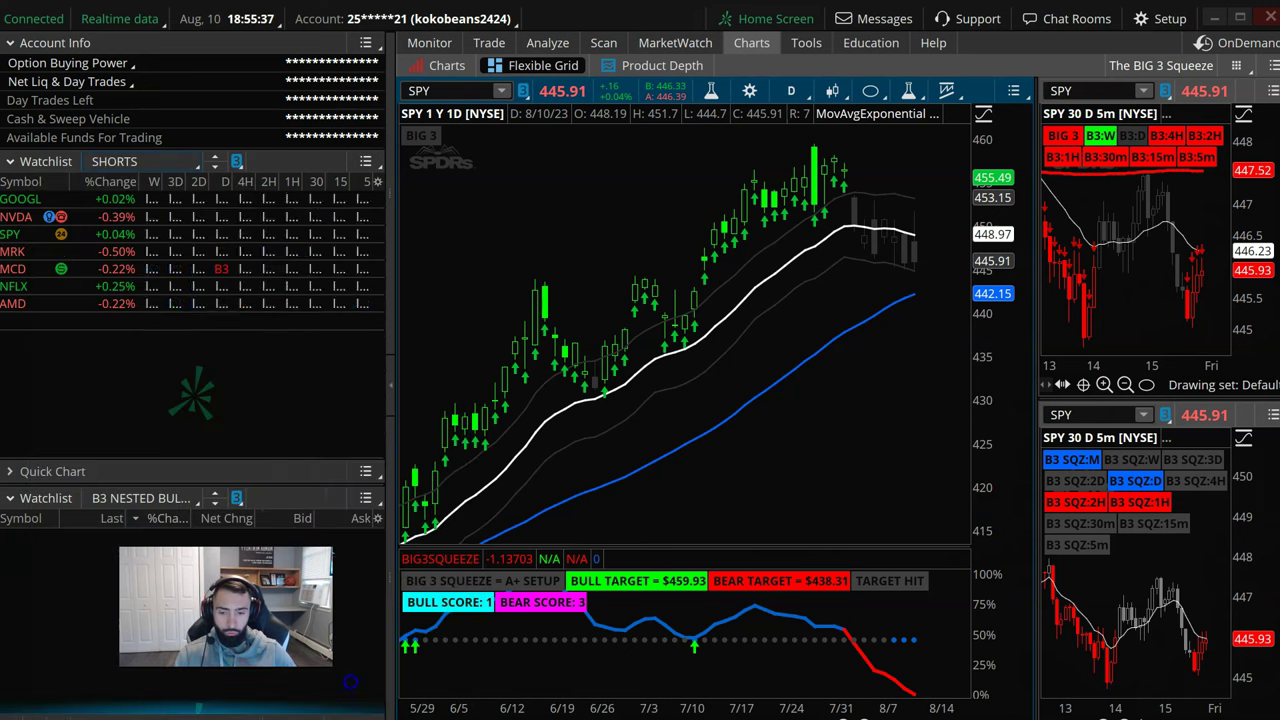
Load GOOGL from the SHORTS watchlist and mark the intraday squeeze labels on its small 5-minute chart
left_click(12, 200)
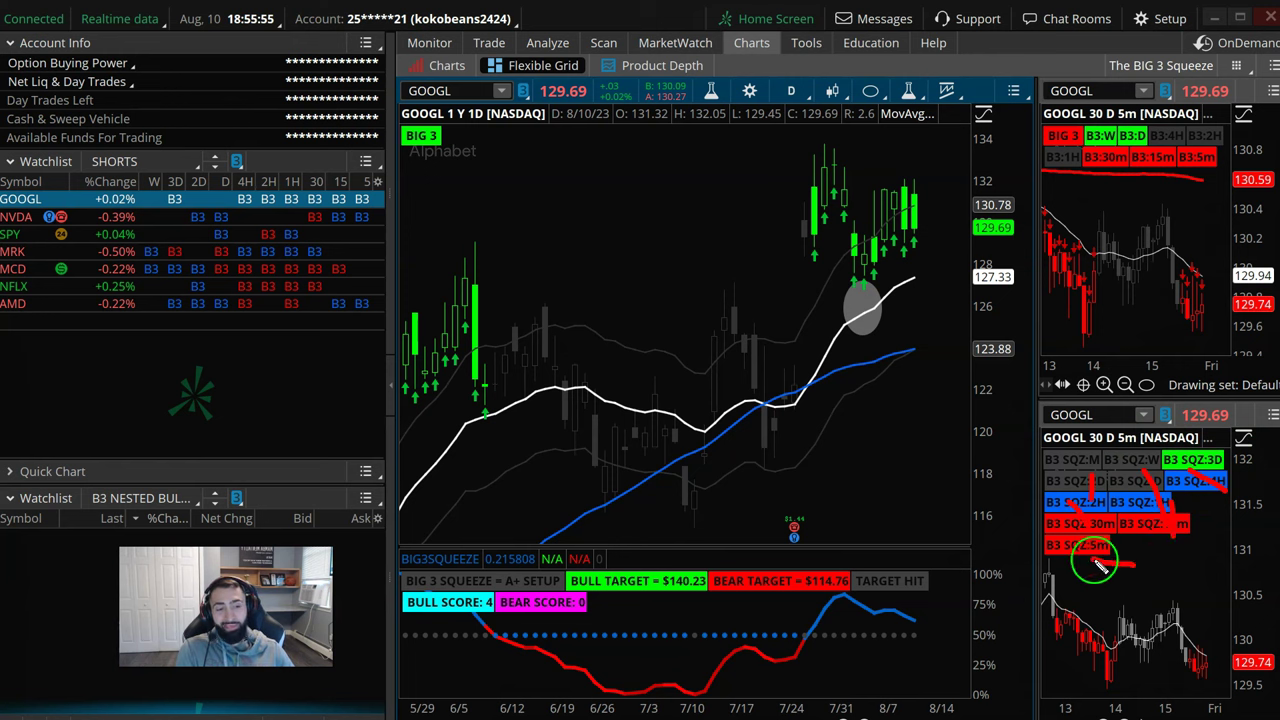
left_click_drag(1086, 556, 1157, 564)
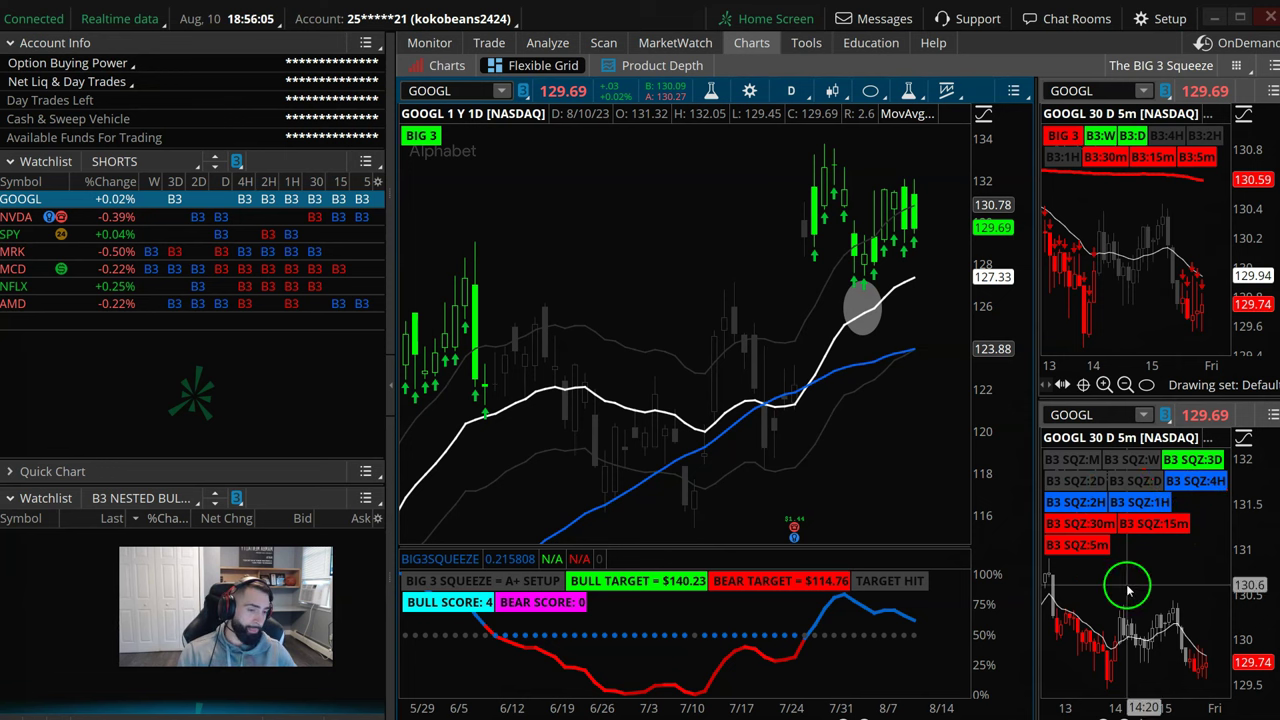
key("ctrl+z")
Switch the main GOOGL chart to the 30-day 5-minute timeframe and widen its visible time and price range
scroll(678, 195, "up", 3)
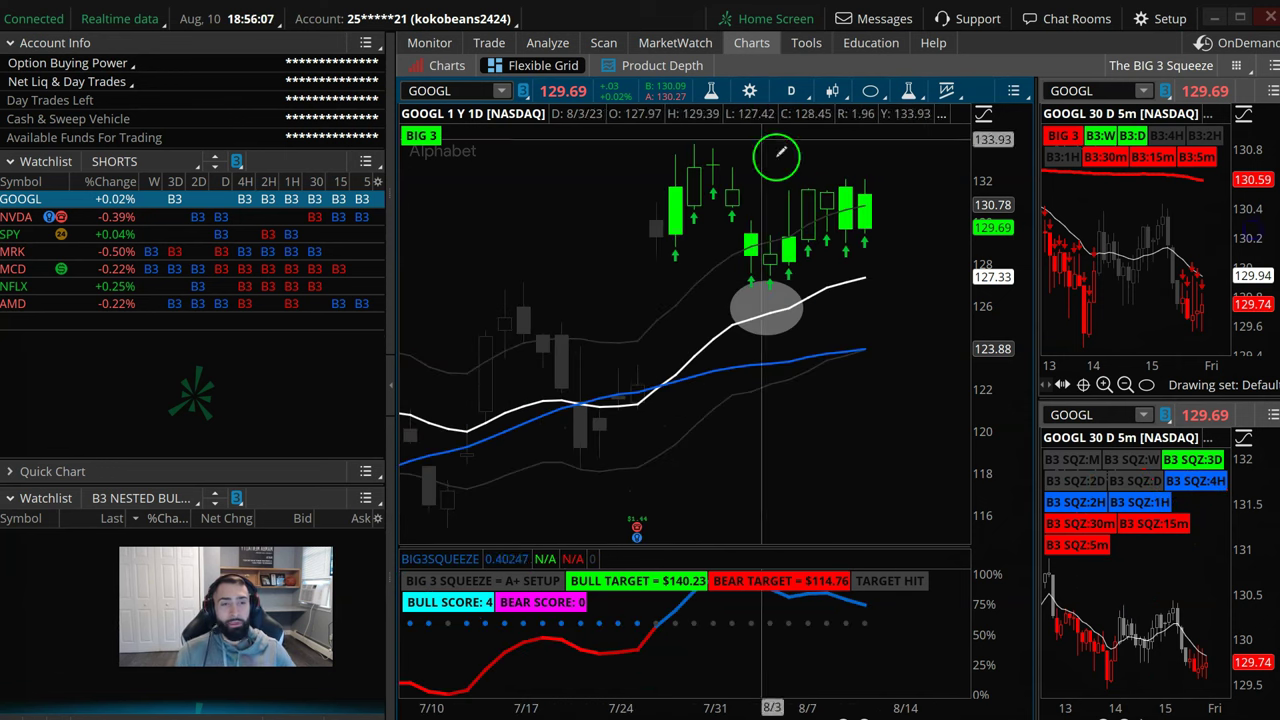
left_click(791, 91)
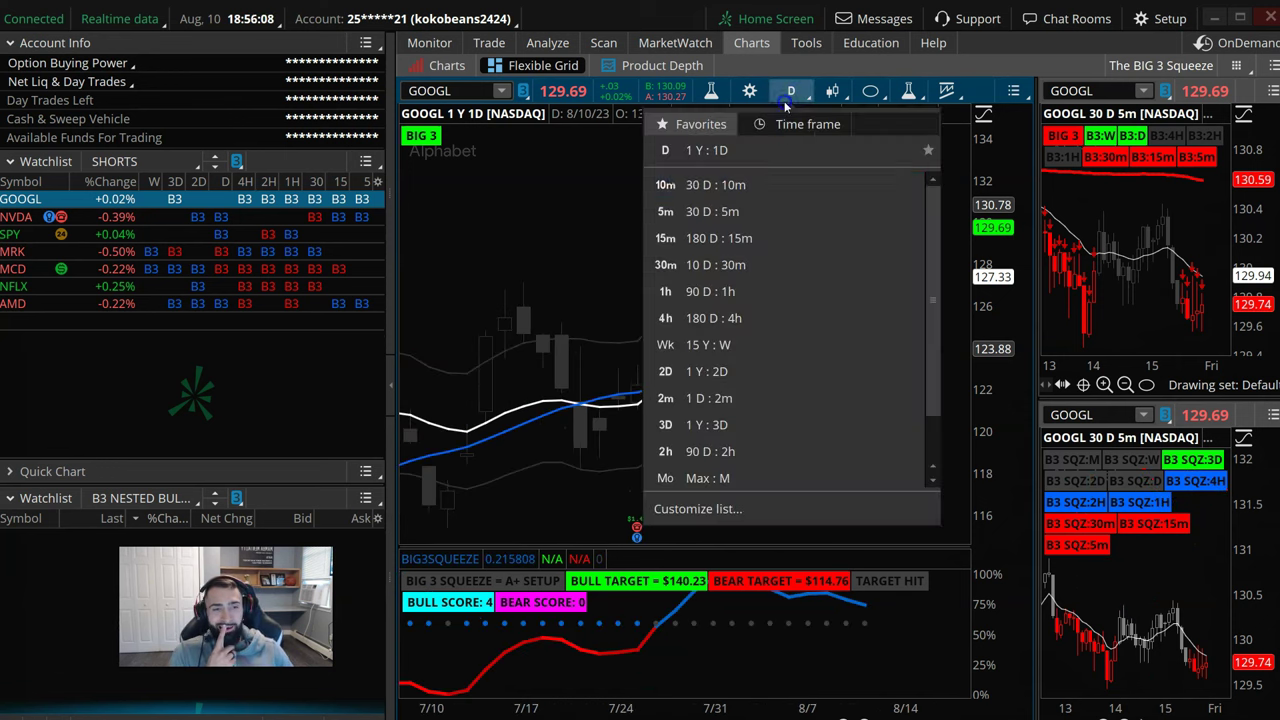
left_click(760, 213)
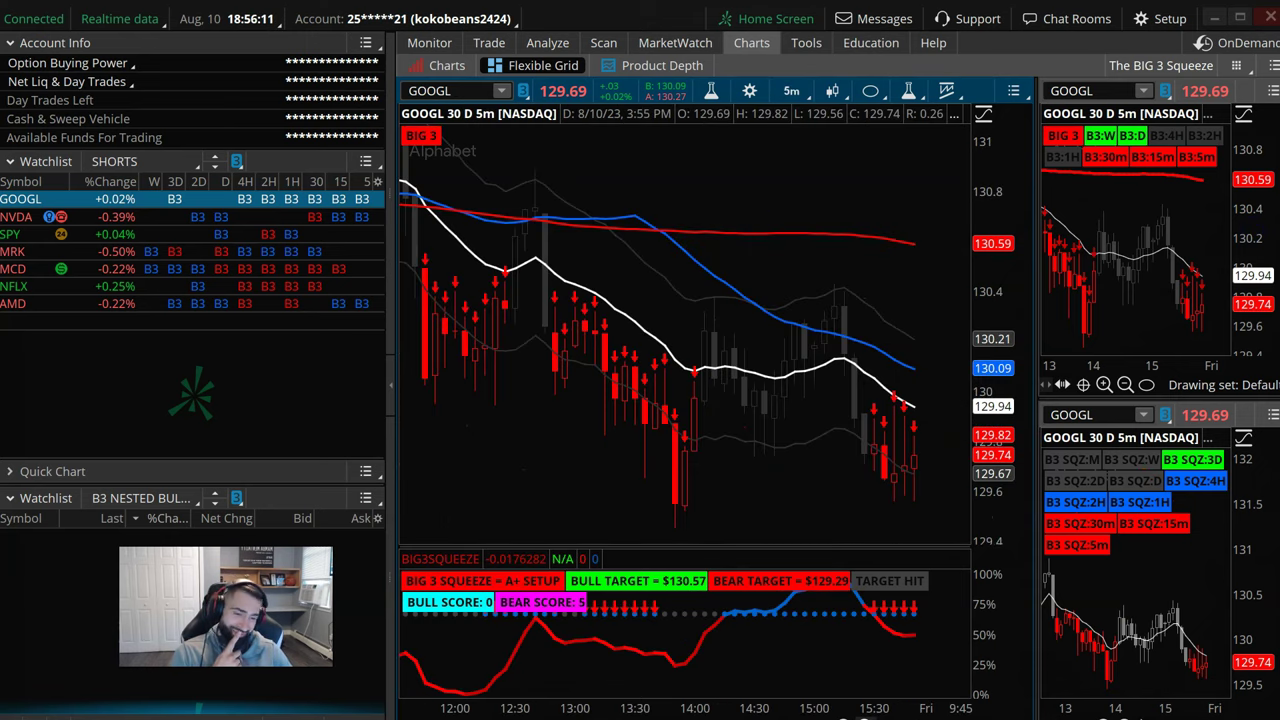
scroll(723, 386, "down", 3)
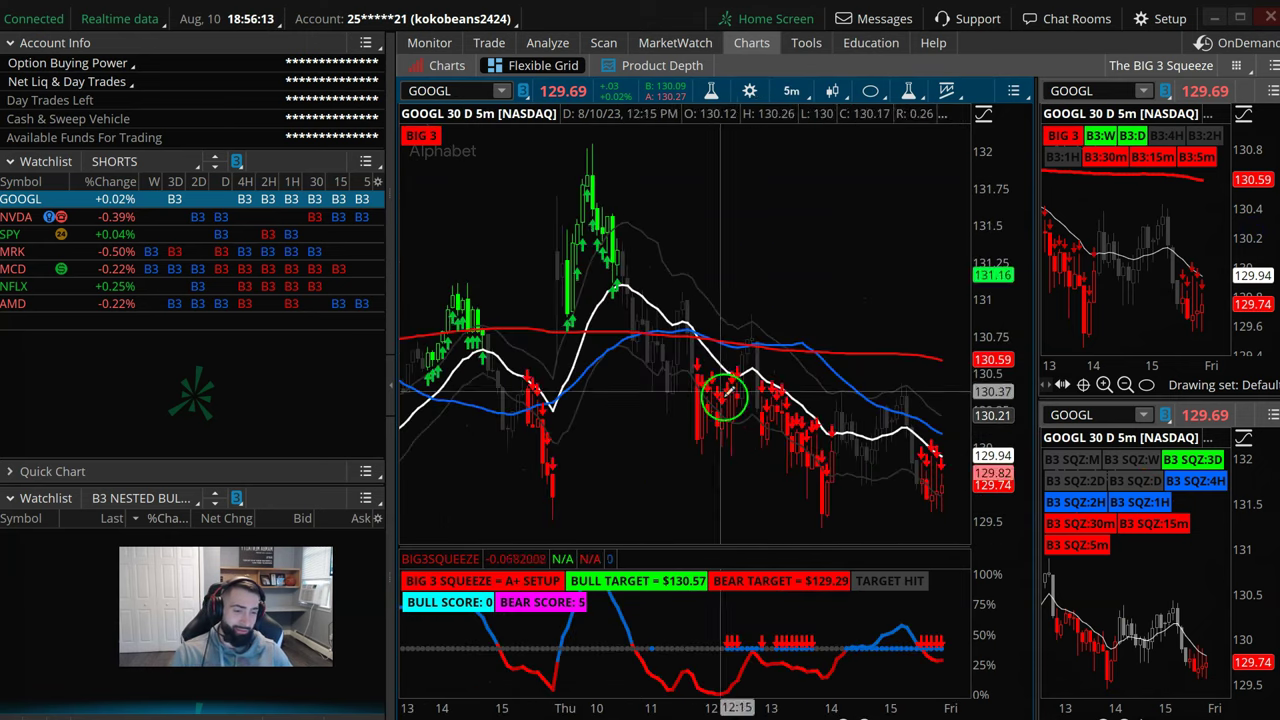
left_click_drag(1000, 378, 987, 447)
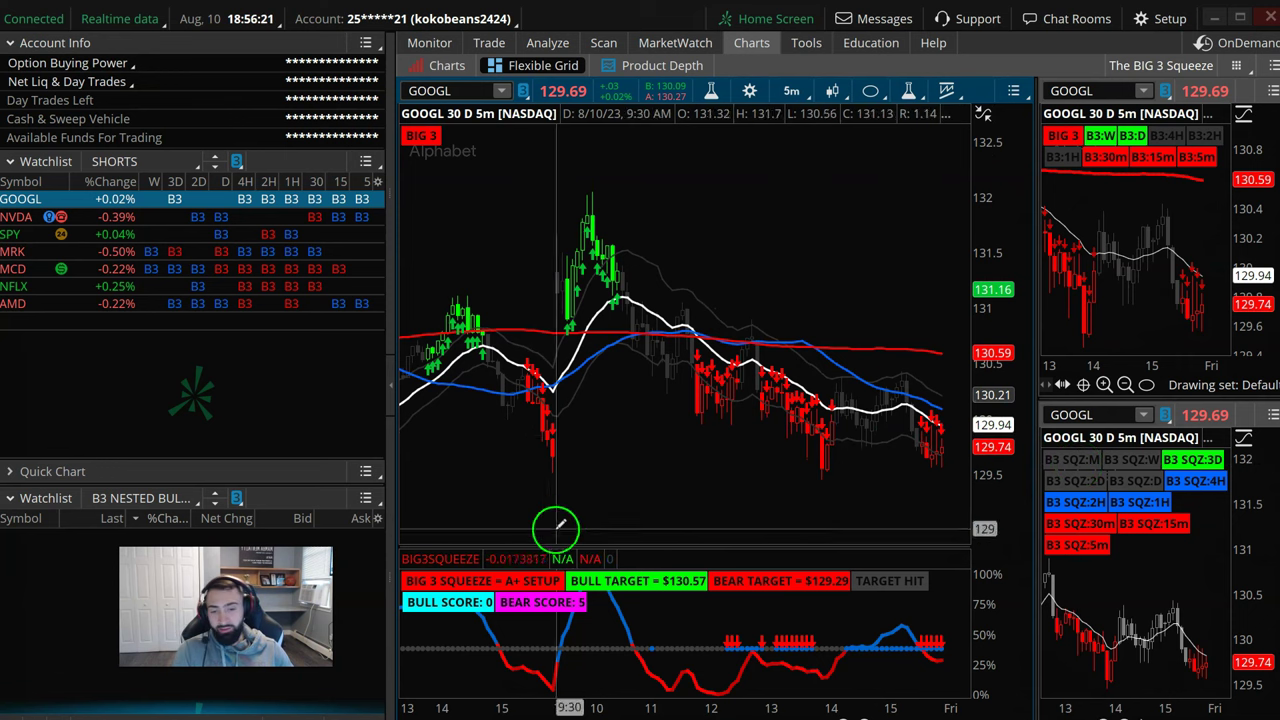
Switch the main GOOGL chart to the 180-day 15-minute timeframe to review its bearish squeeze
left_click(791, 92)
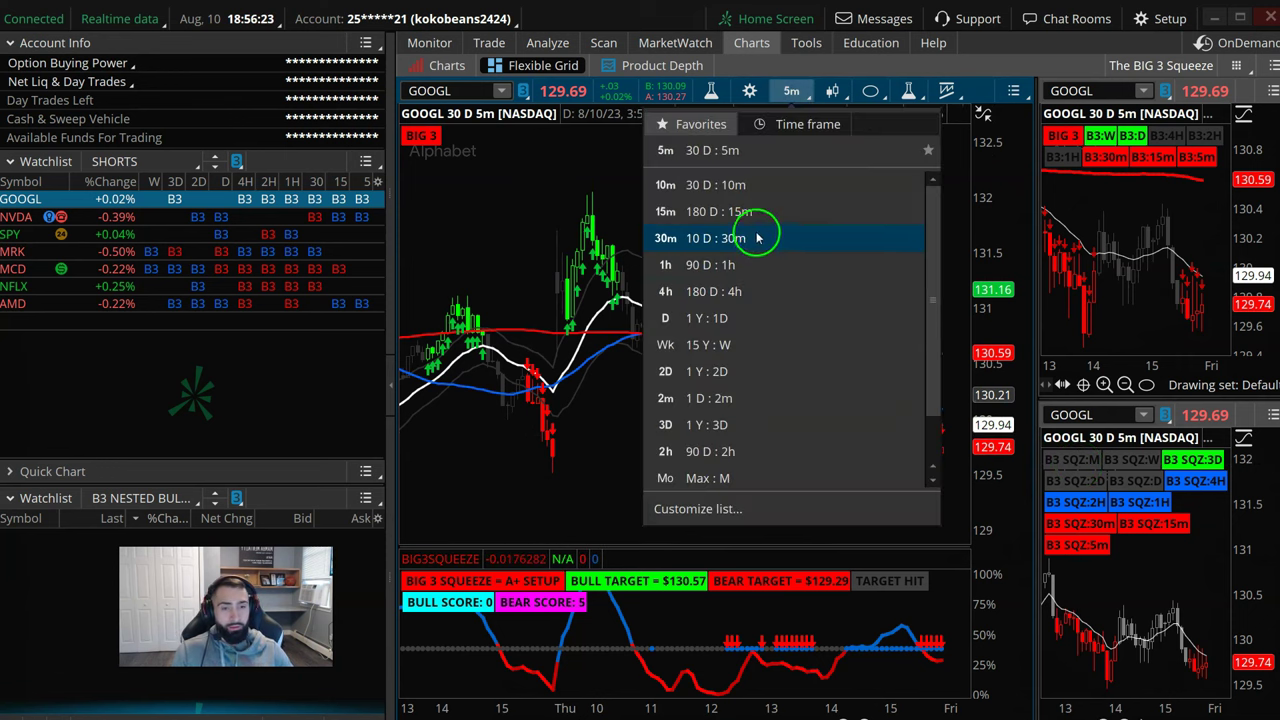
left_click(757, 208)
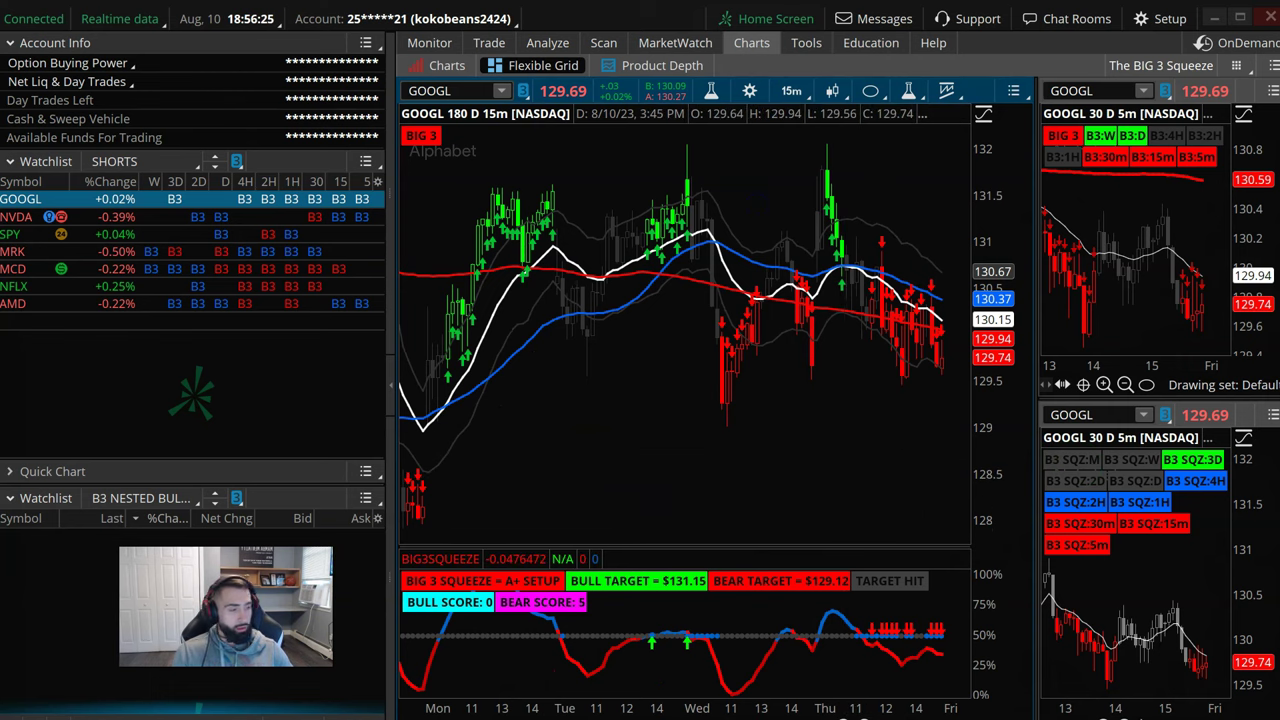
mouse_move(466, 545)
left_mouse_down()
mouse_move(508, 549)
mouse_move(486, 543)
left_mouse_up()
Review GOOGL's squeeze on the main chart at the 10-day 30-minute and the one-year daily timeframe
left_click(791, 91)
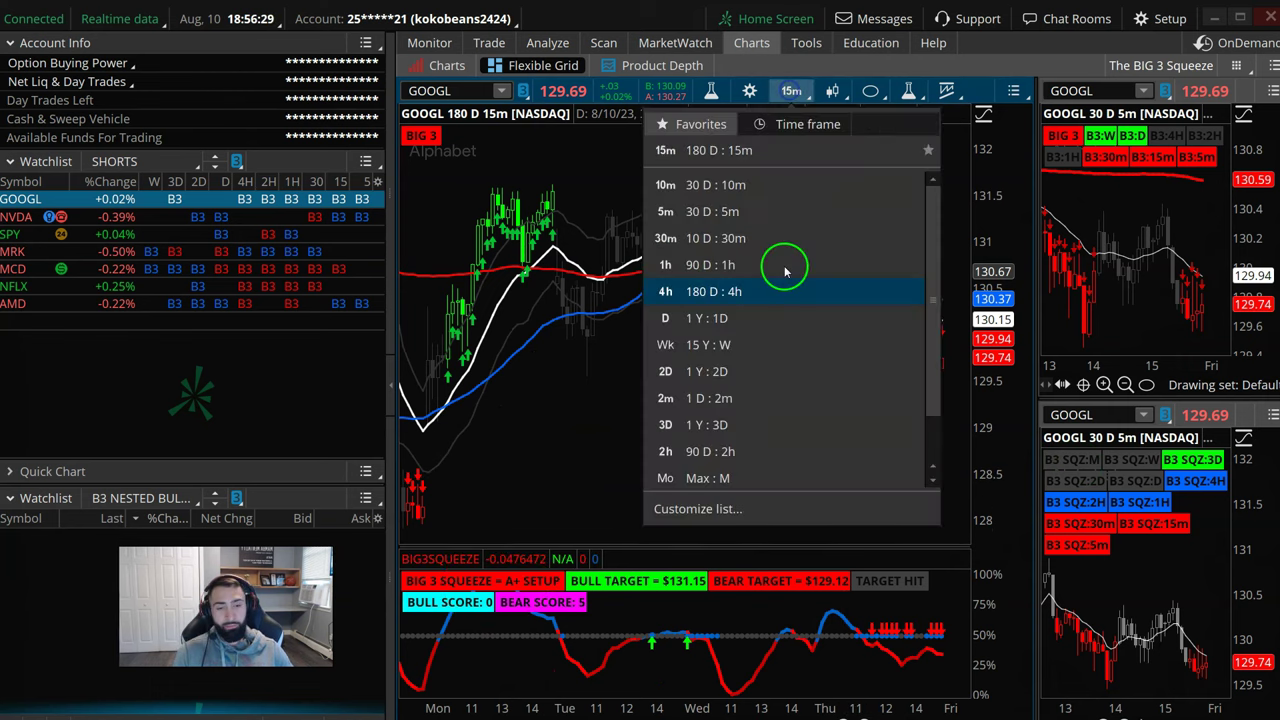
left_click(738, 254)
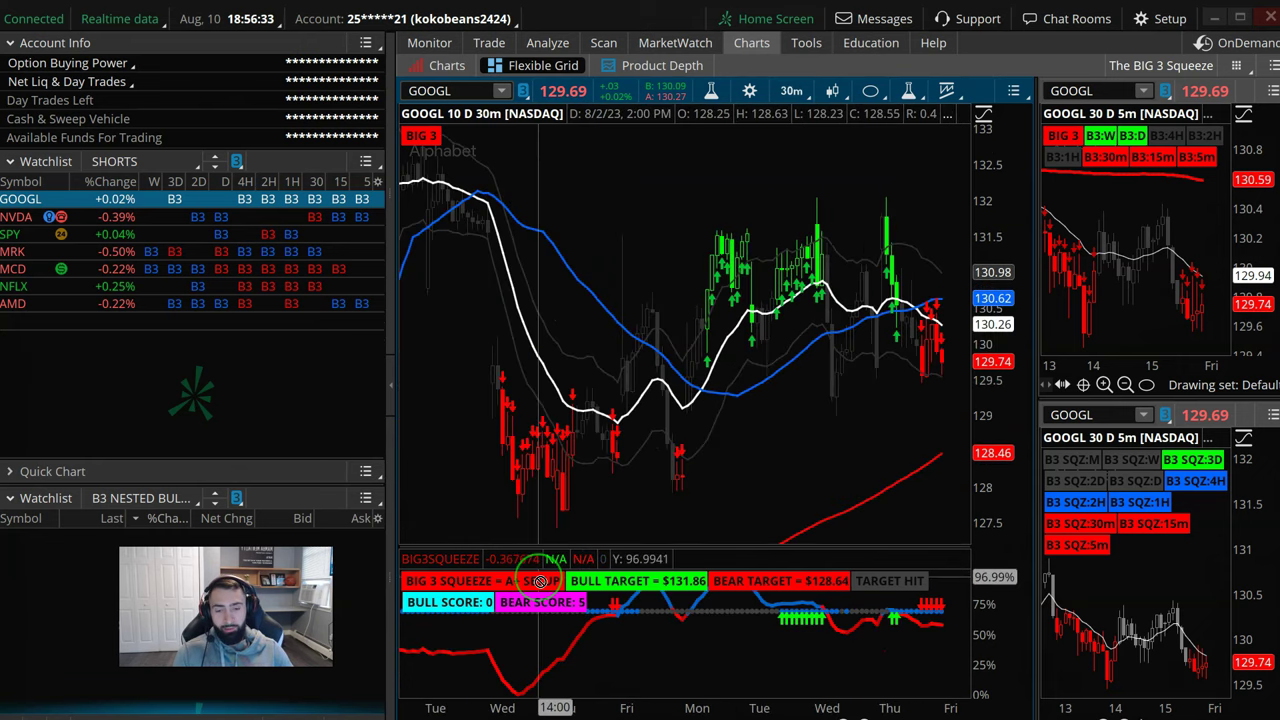
left_click(791, 91)
left_click(717, 312)
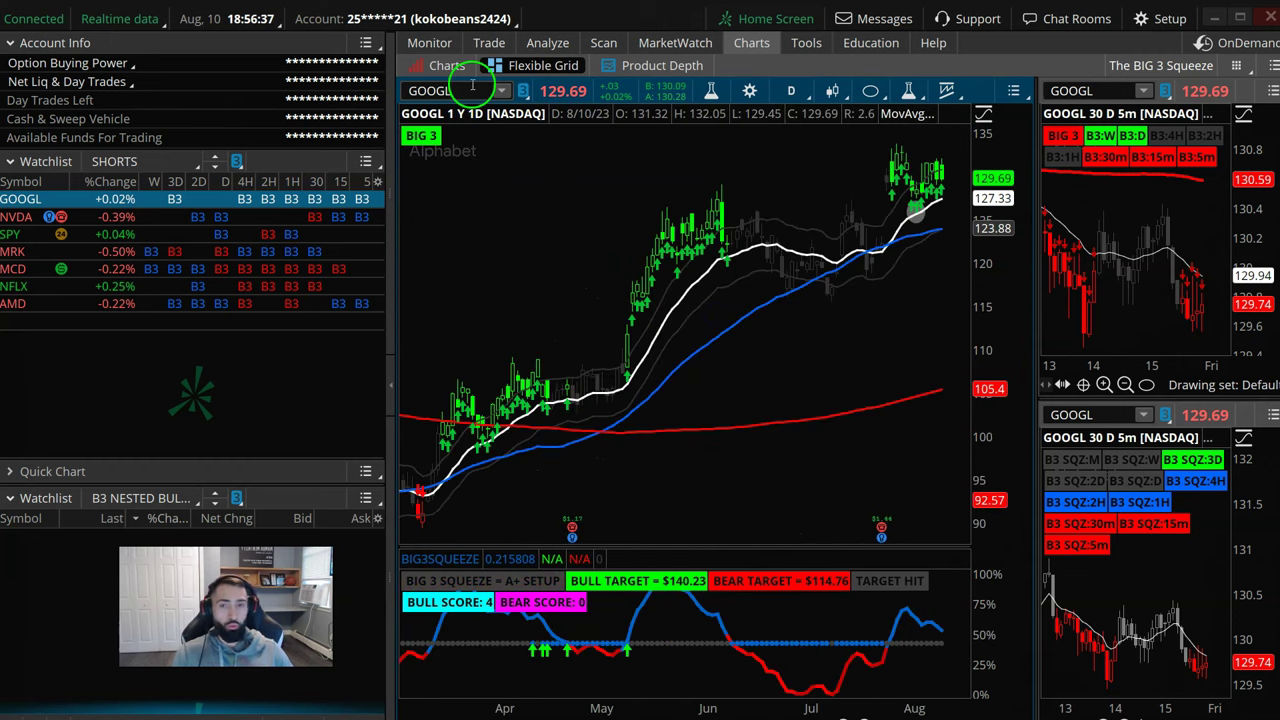
Switch the main GOOGL chart to the one-year 3-day timeframe and mark the latest candle and the recent bullish squeeze arrows
left_click(791, 91)
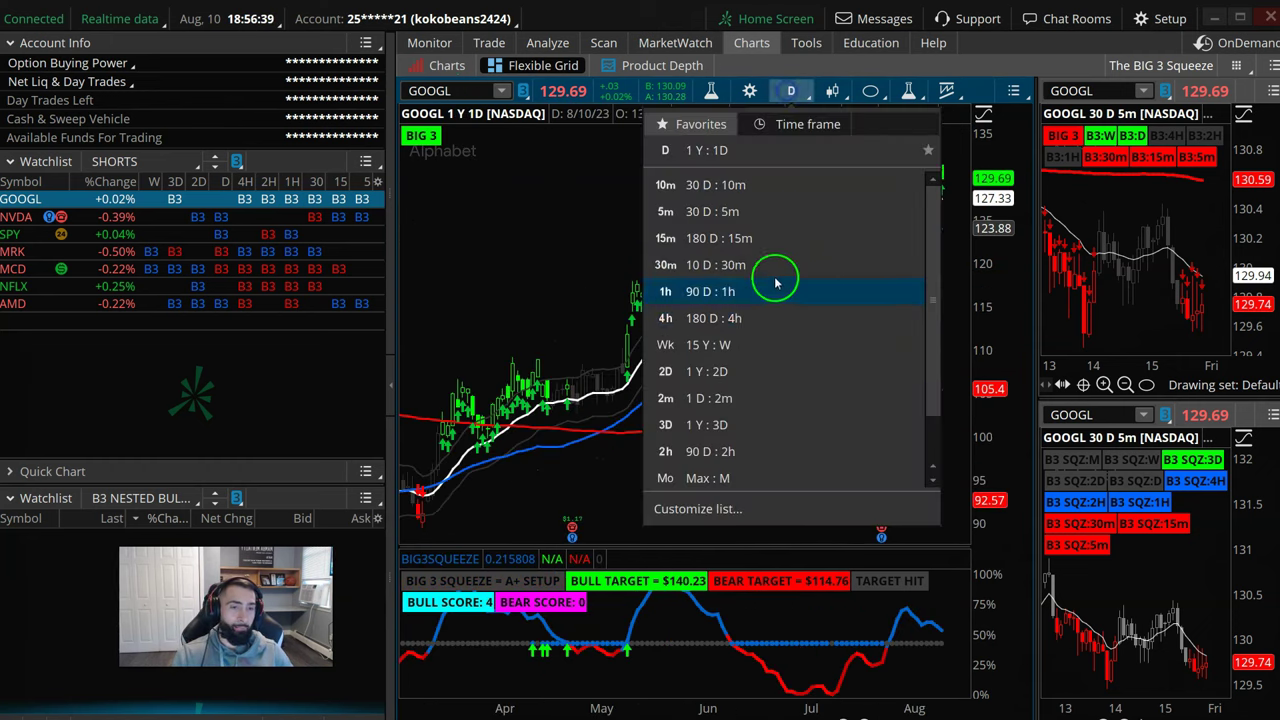
left_click(725, 424)
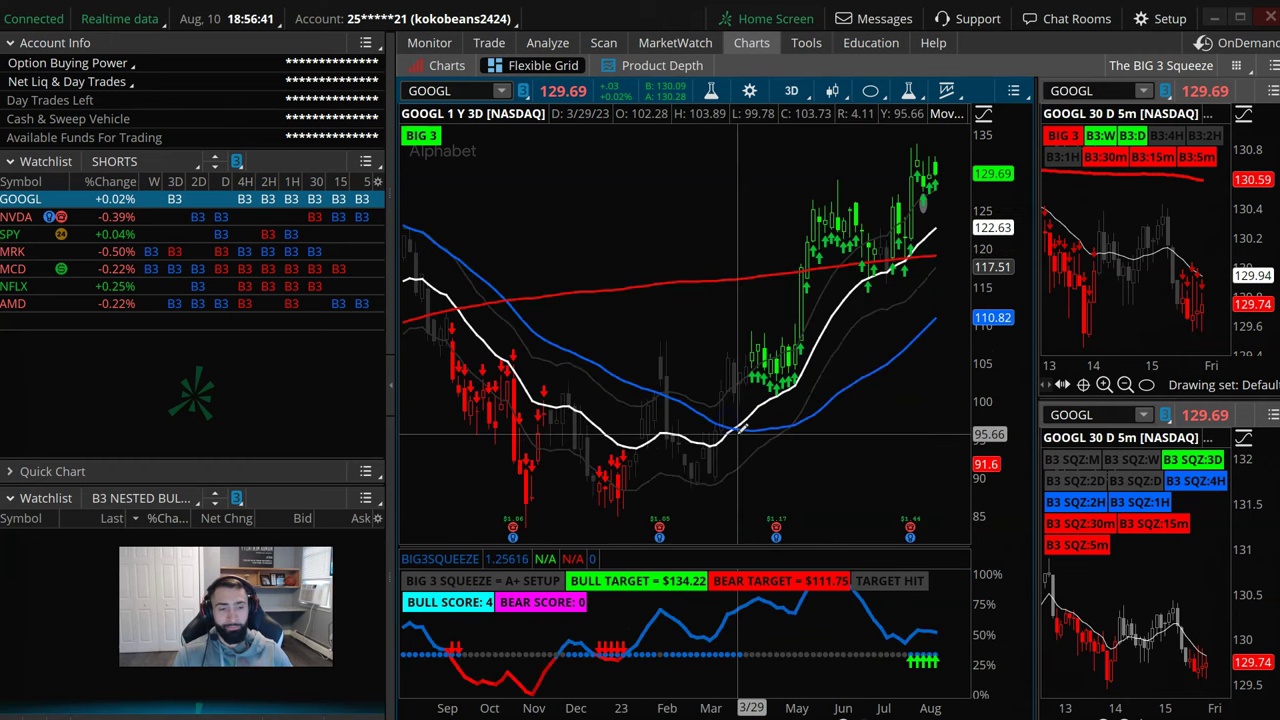
mouse_move(740, 428)
left_mouse_down()
mouse_move(848, 380)
mouse_move(852, 420)
left_mouse_up()
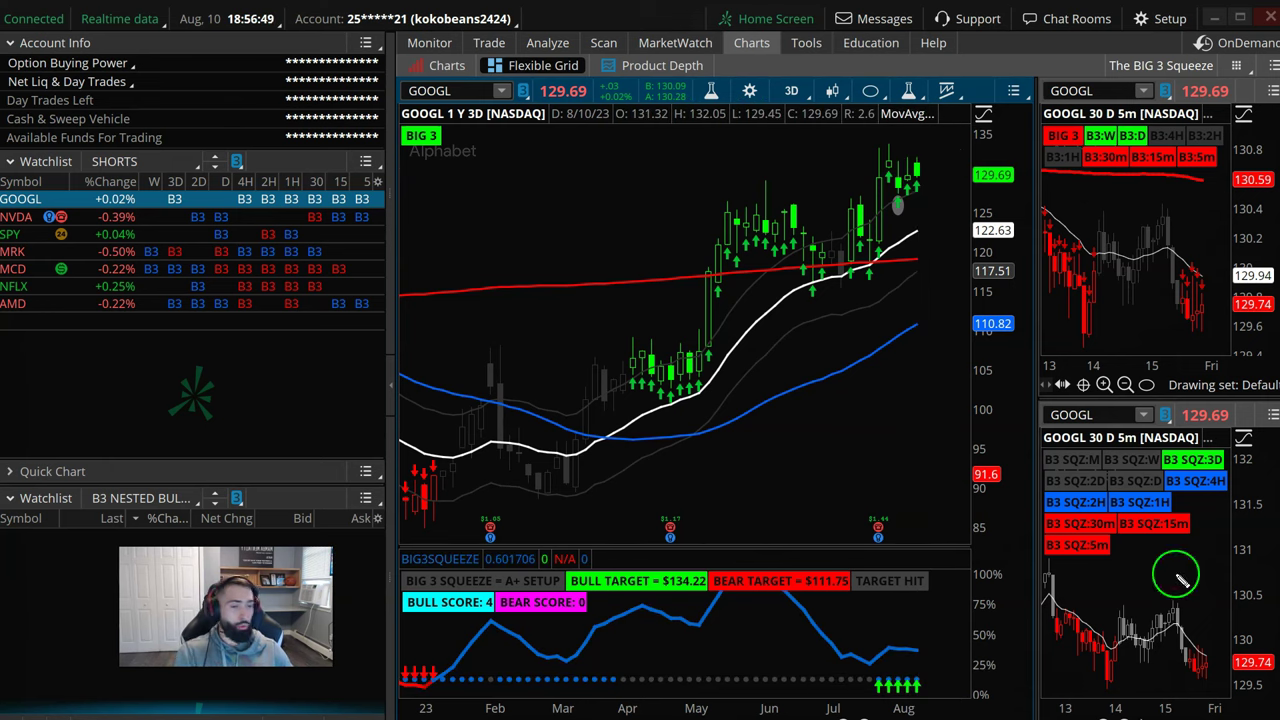
left_click_drag(1085, 580, 1072, 545)
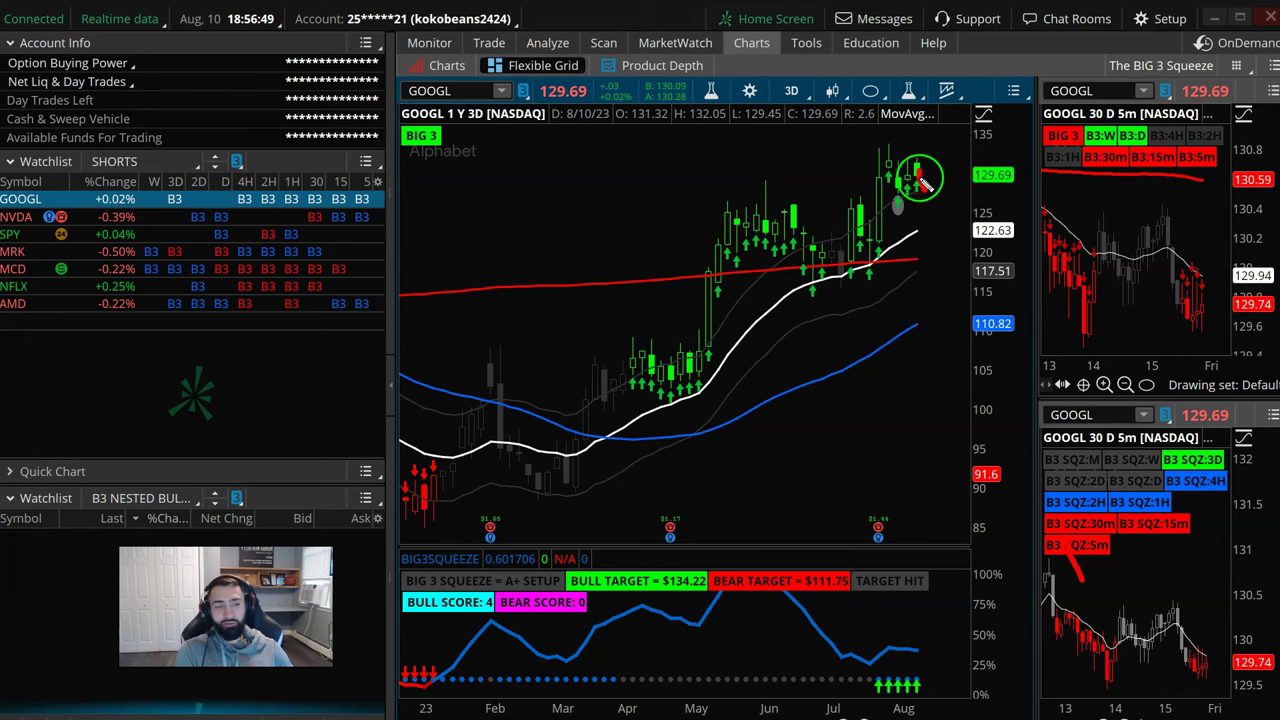
mouse_move(890, 632)
left_mouse_down()
mouse_move(829, 697)
mouse_move(940, 650)
mouse_move(893, 643)
left_mouse_up()
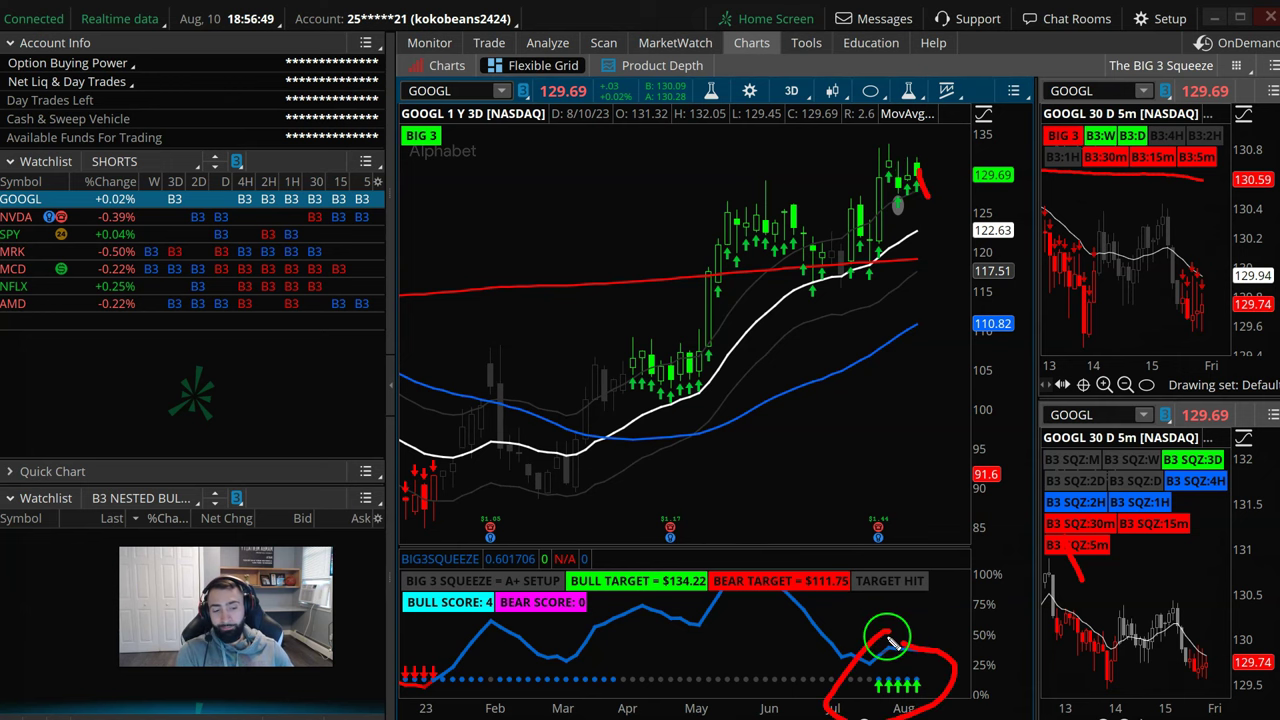
Return the main chart to the one-year daily timeframe and load MCD, framing its recent candles
left_click(791, 91)
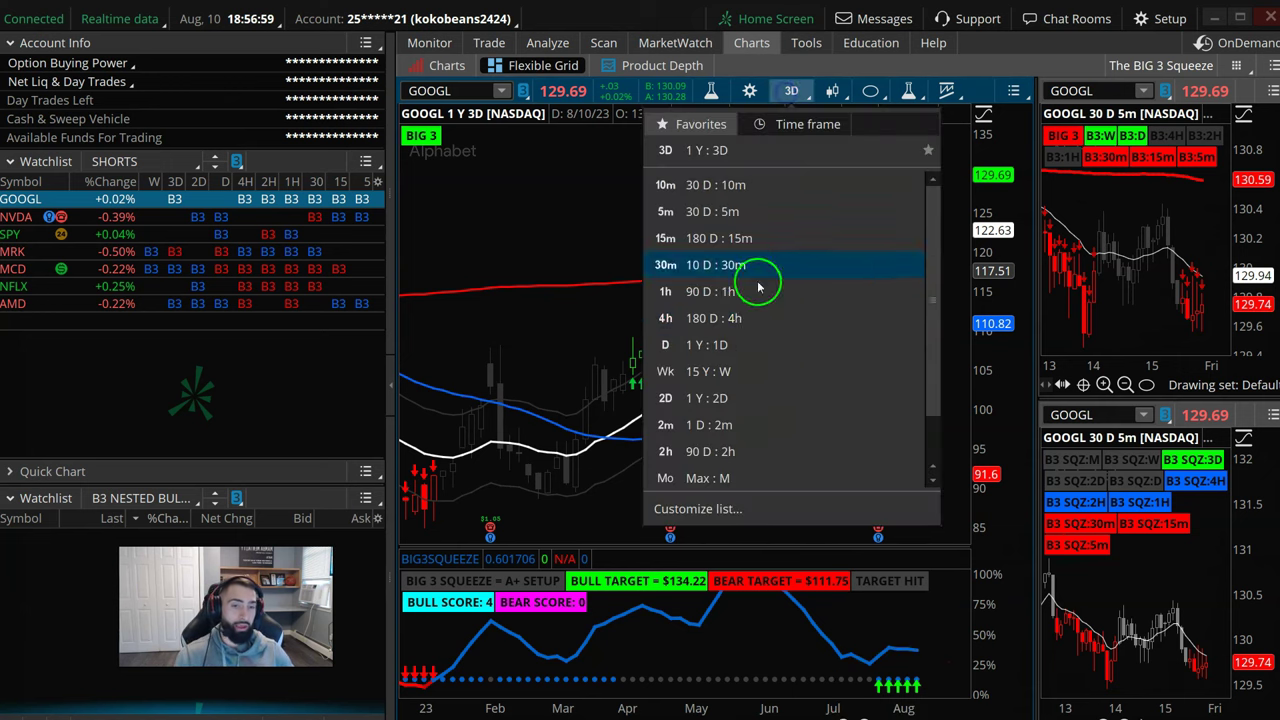
left_click(712, 344)
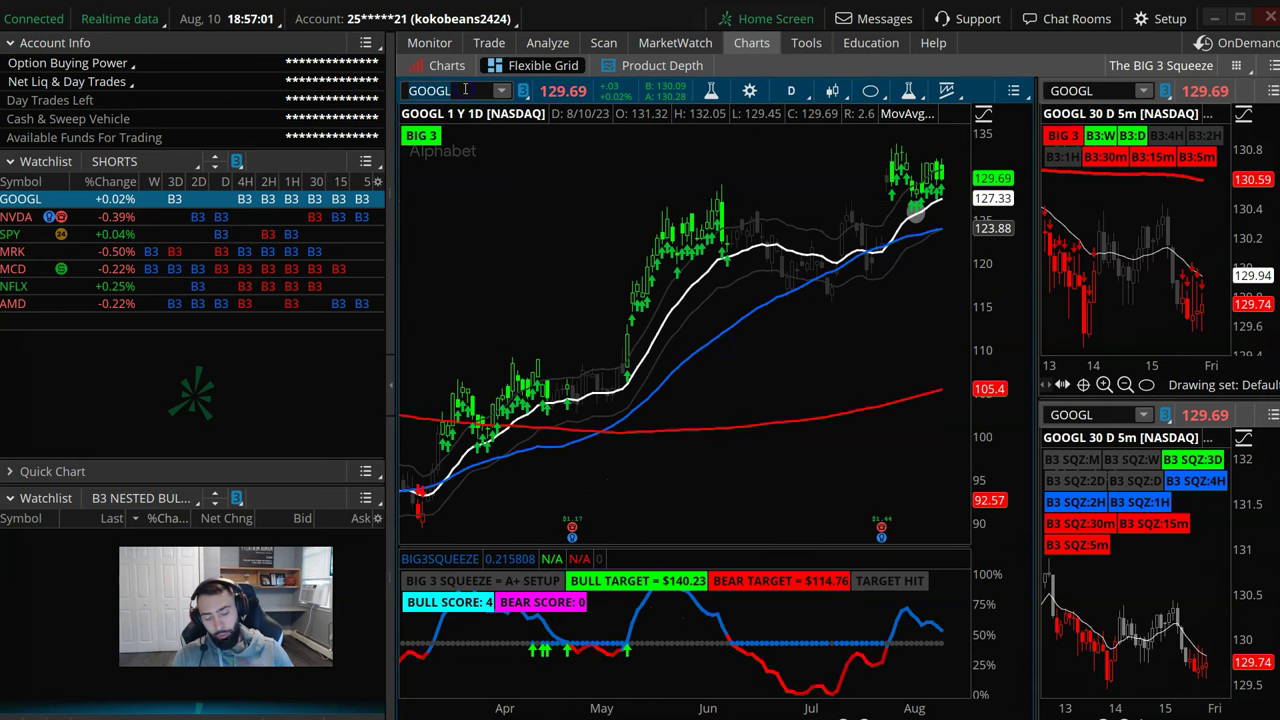
left_click(465, 89)
type("MCD")
key("Return")
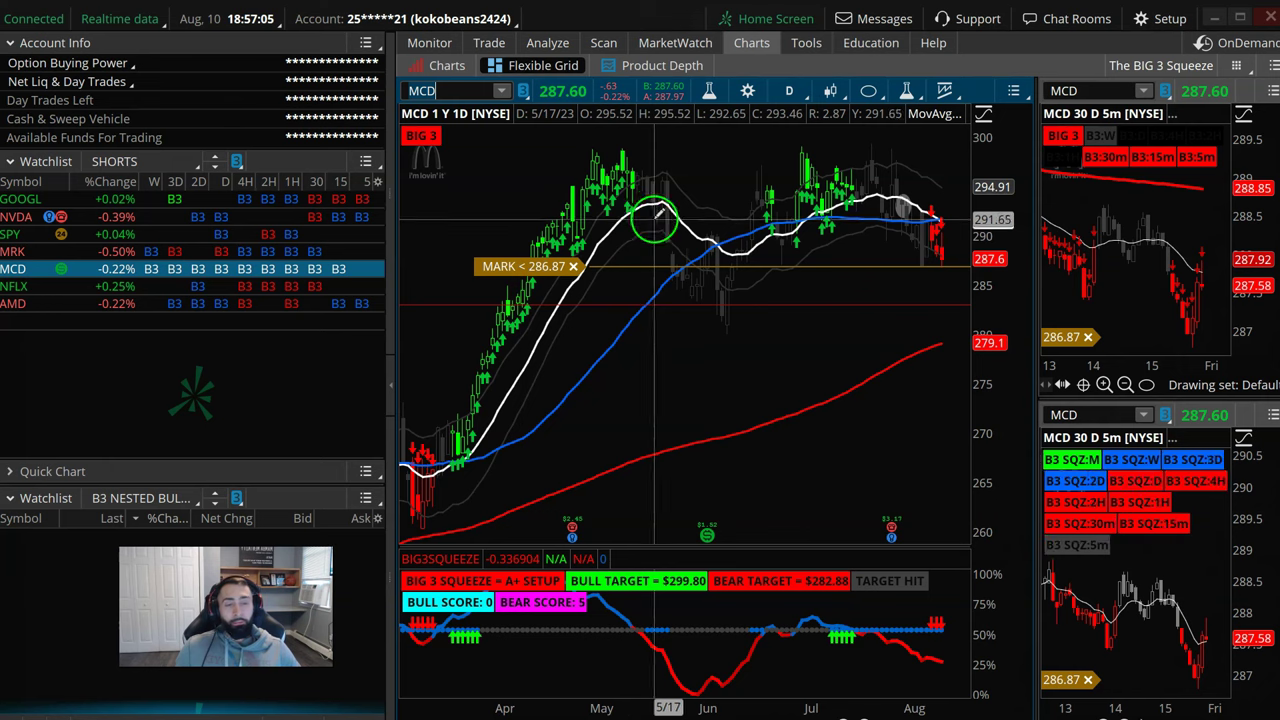
scroll(700, 196, "up", 3)
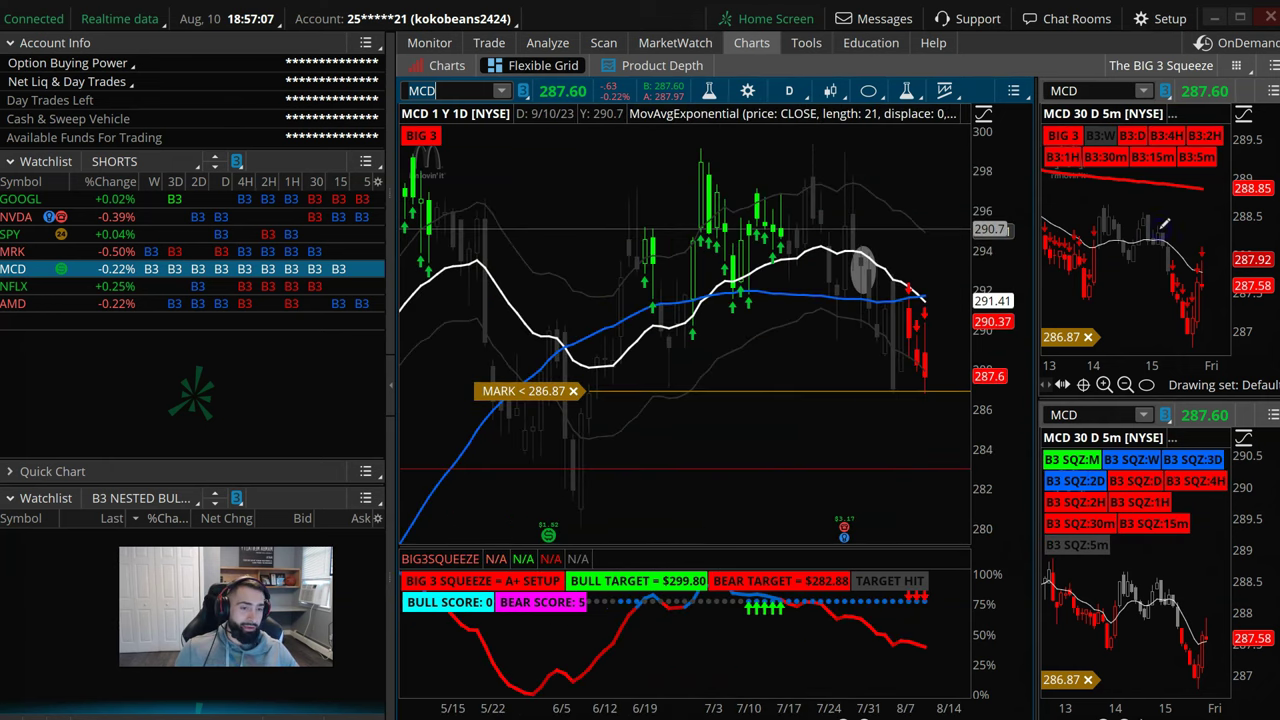
scroll(866, 712, "down", 4)
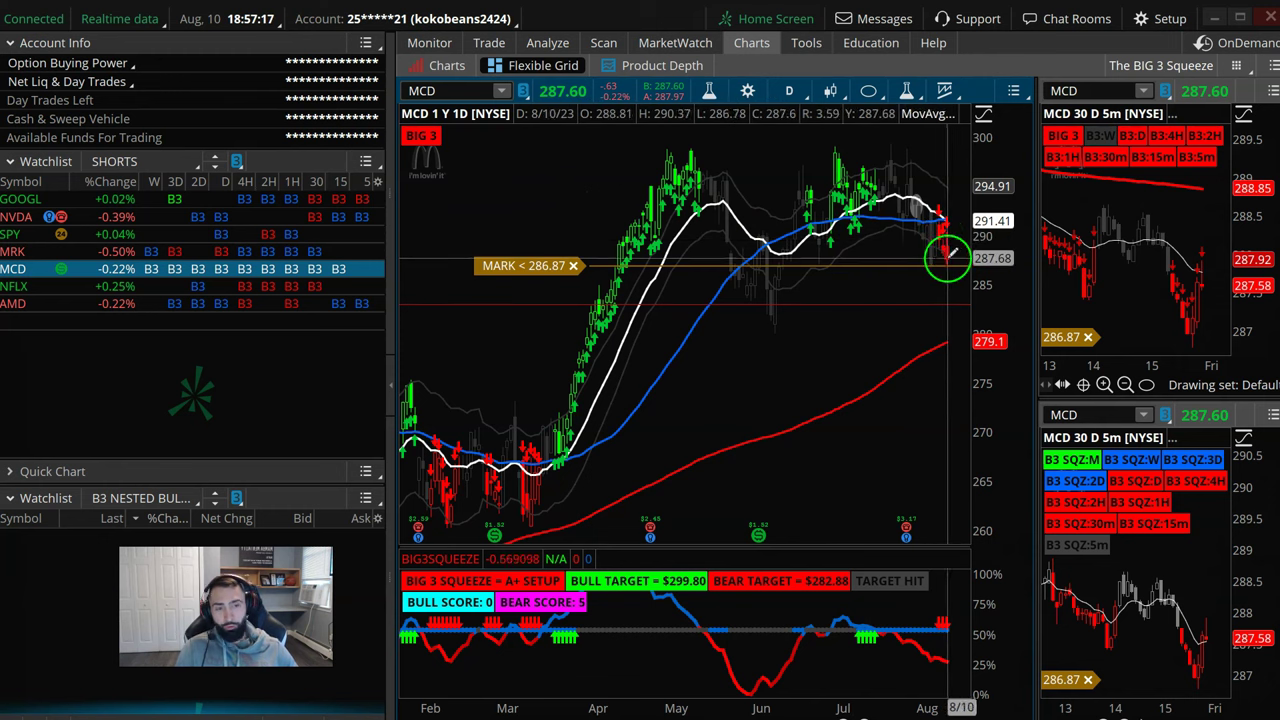
scroll(945, 231, "up", 3)
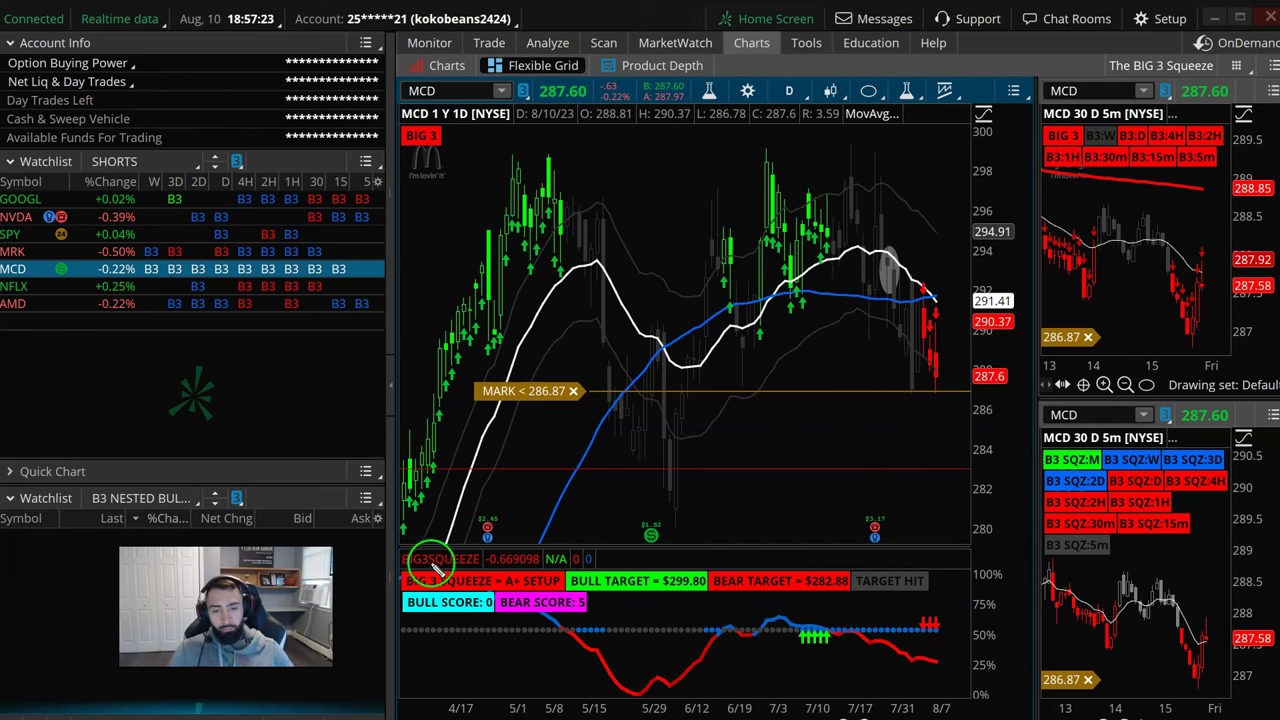
Mark MCD's A+ setup labels, daily timeframe and latest bearish squeeze arrows, plus the upper small chart's timeframe labels, and clear the marks
mouse_move(425, 558)
left_mouse_down()
mouse_move(586, 546)
mouse_move(485, 565)
left_mouse_up()
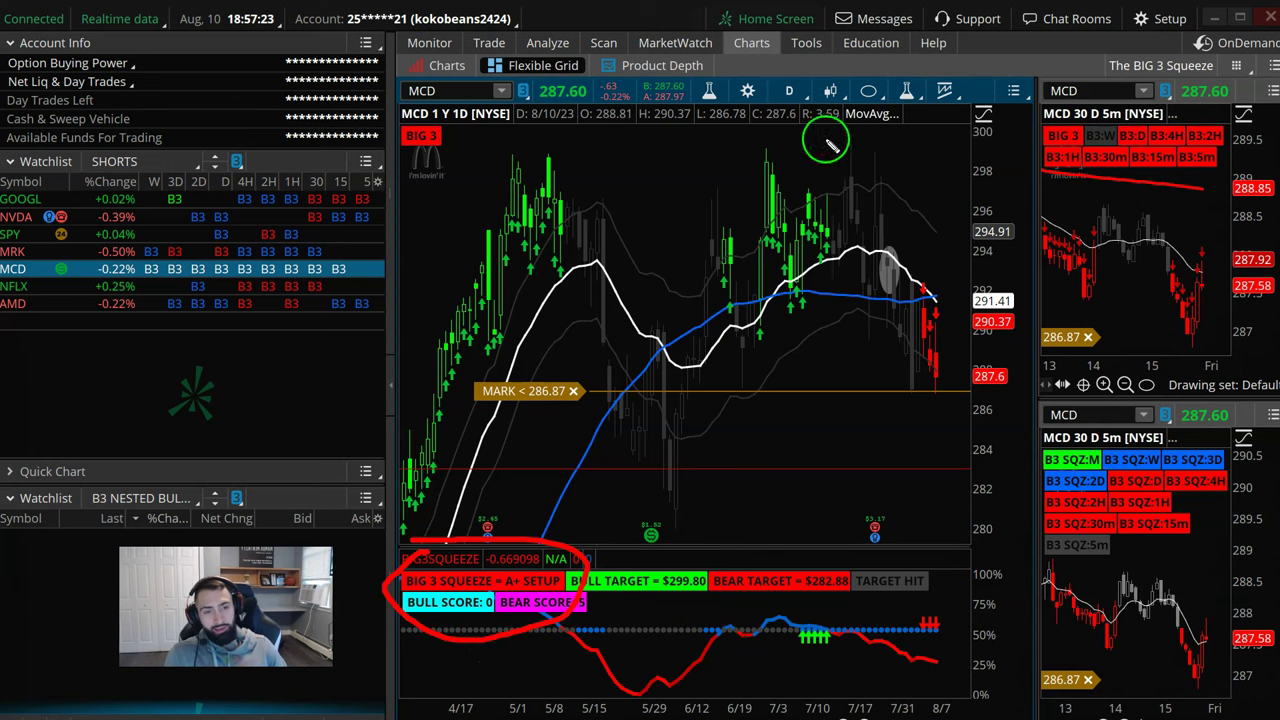
left_click_drag(804, 76, 827, 86)
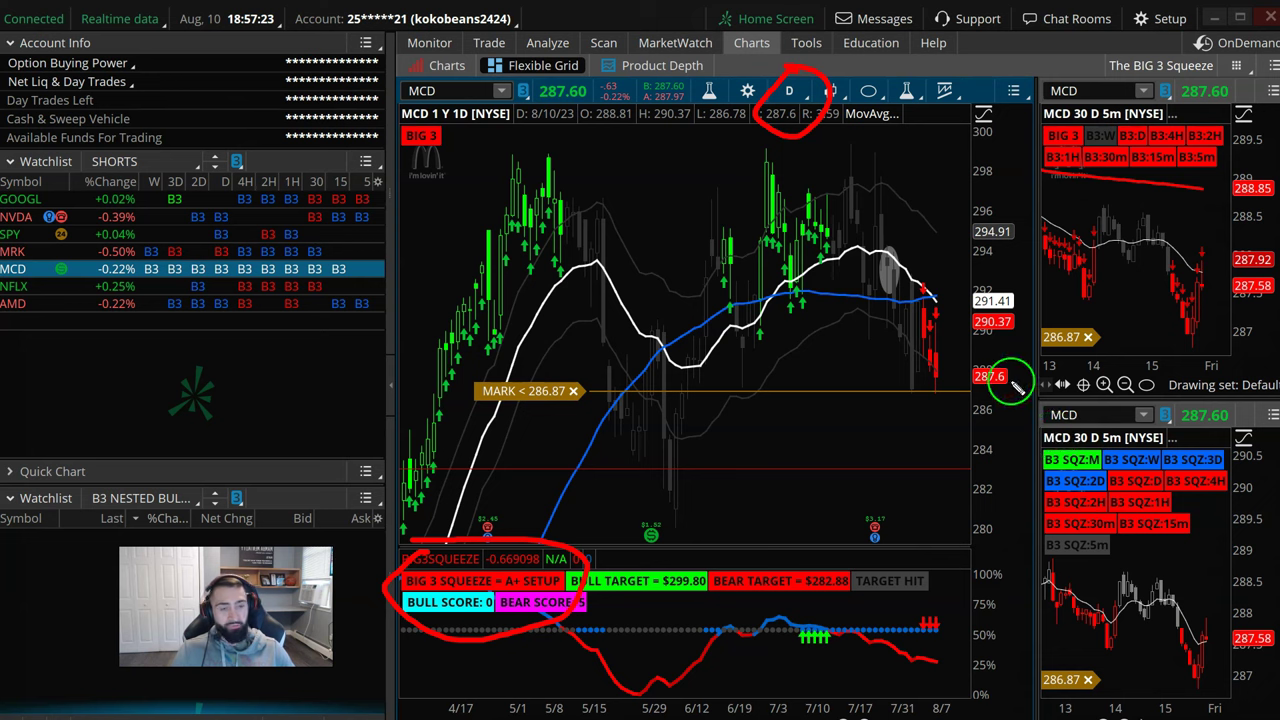
left_click_drag(905, 668, 900, 608)
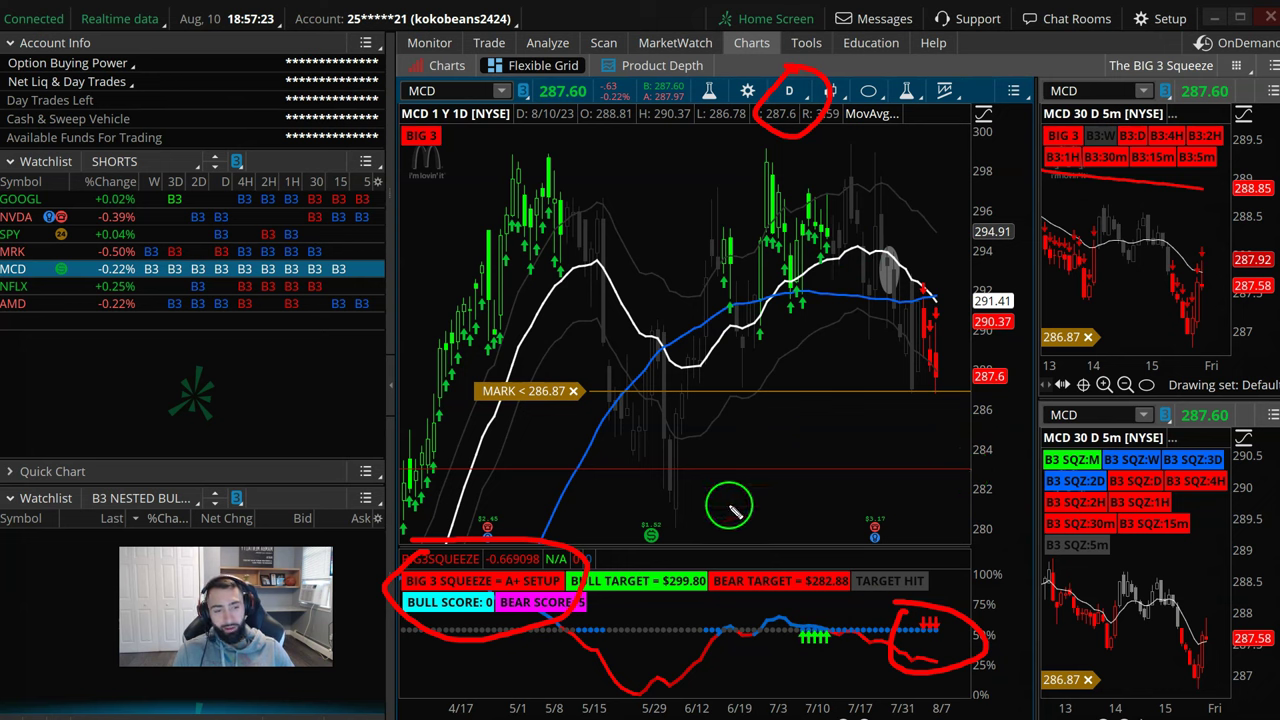
left_click_drag(922, 366, 957, 462)
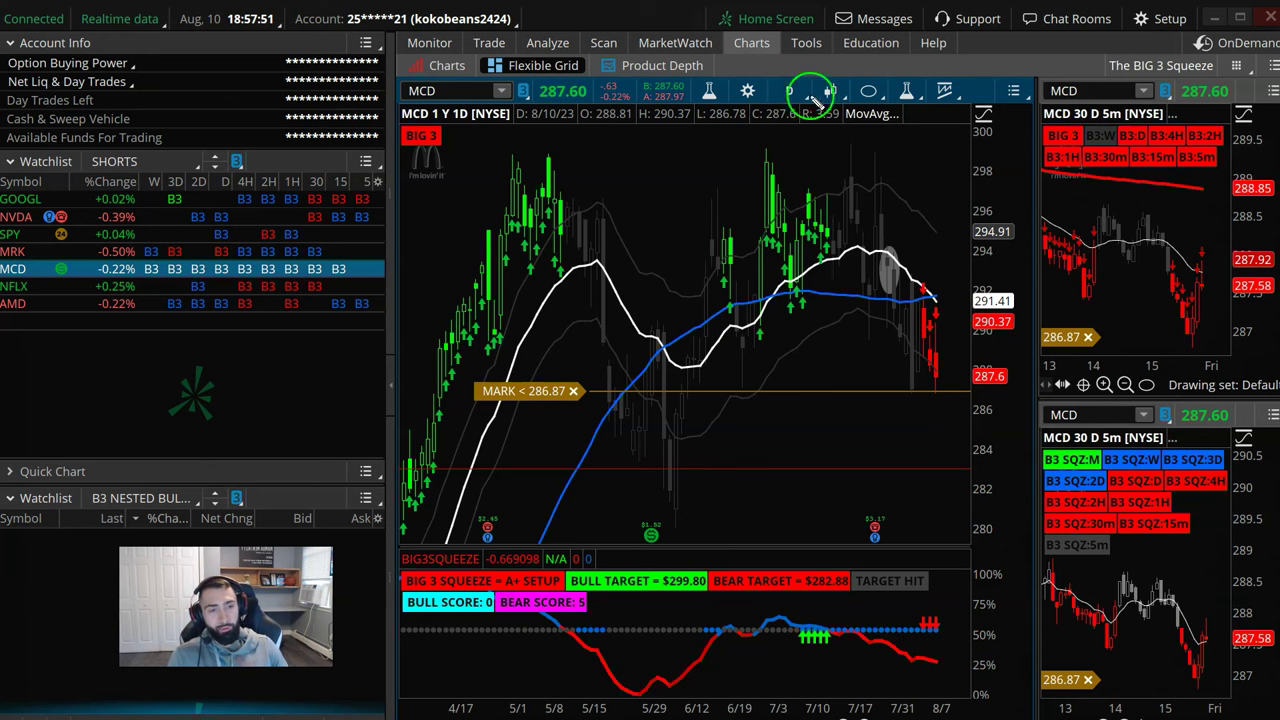
left_click_drag(785, 75, 820, 68)
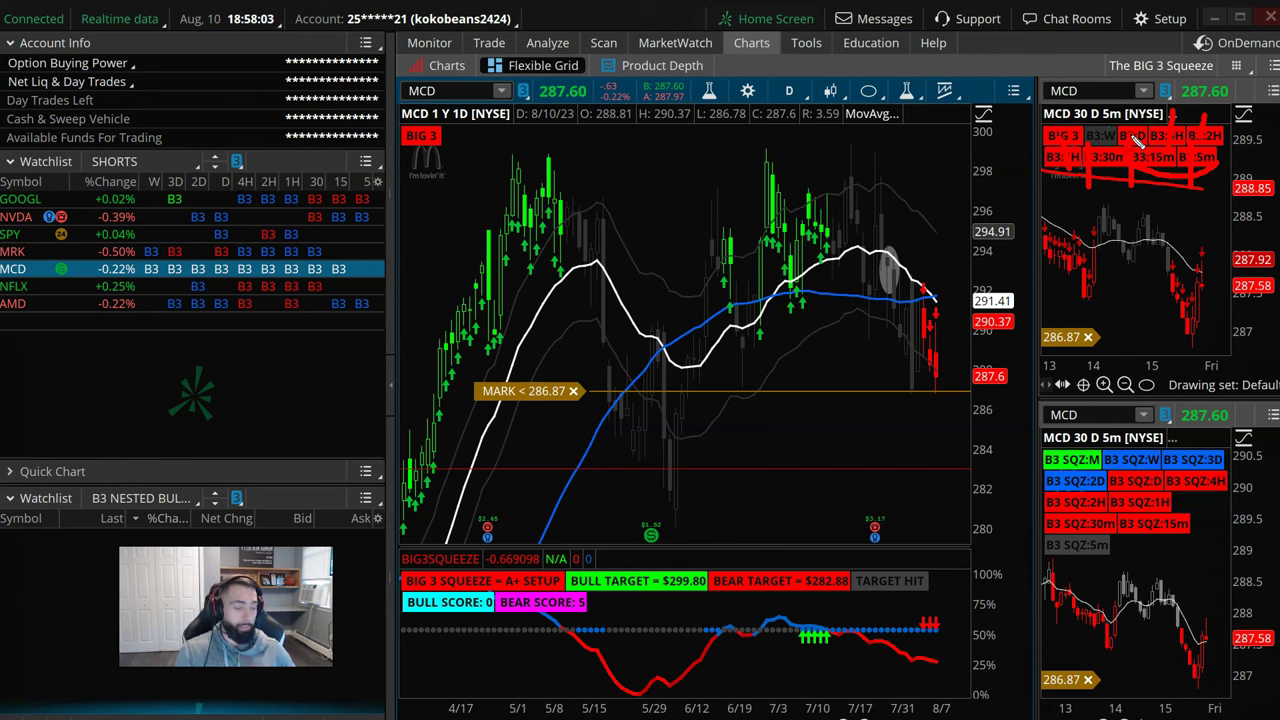
key("ctrl+z")
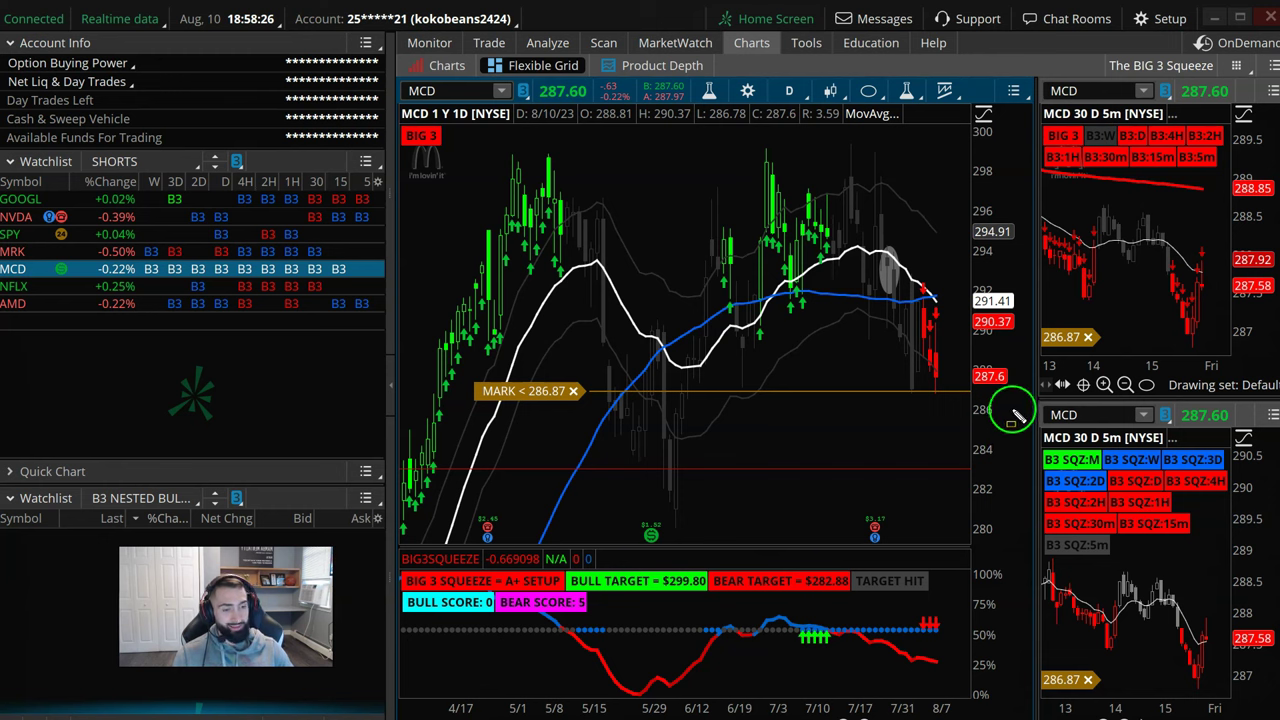
Box the squeeze timeframe labels on MCD's lower small chart and the A+ setup and score labels in the indicator pane
mouse_move(1005, 409)
left_mouse_down()
mouse_move(1190, 563)
mouse_move(1250, 566)
left_mouse_up()
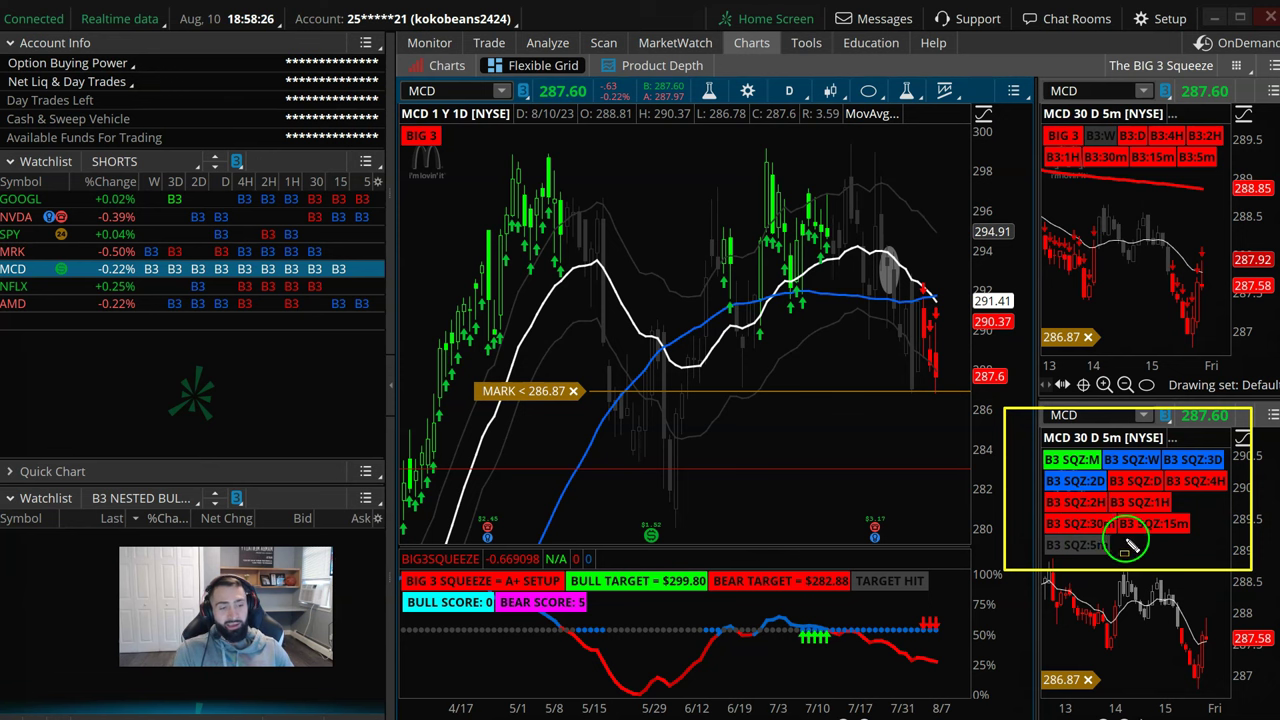
left_click_drag(1035, 535, 1143, 568)
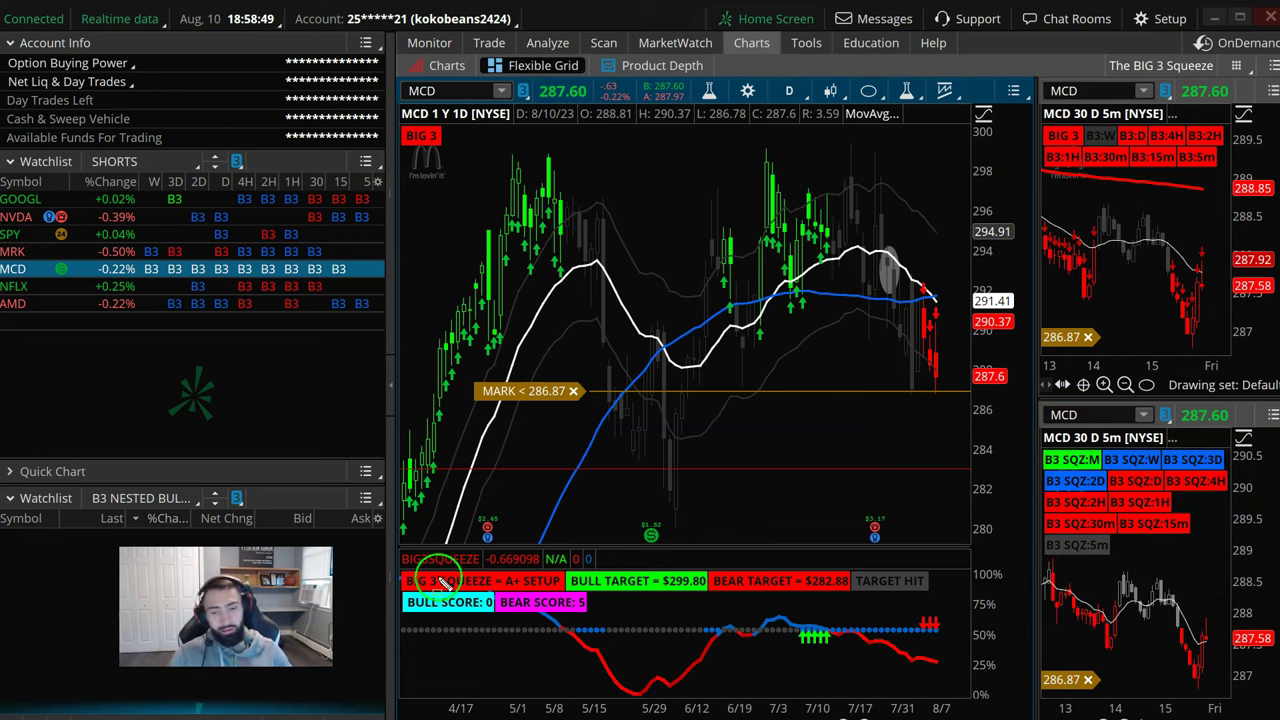
left_click_drag(455, 598, 600, 615)
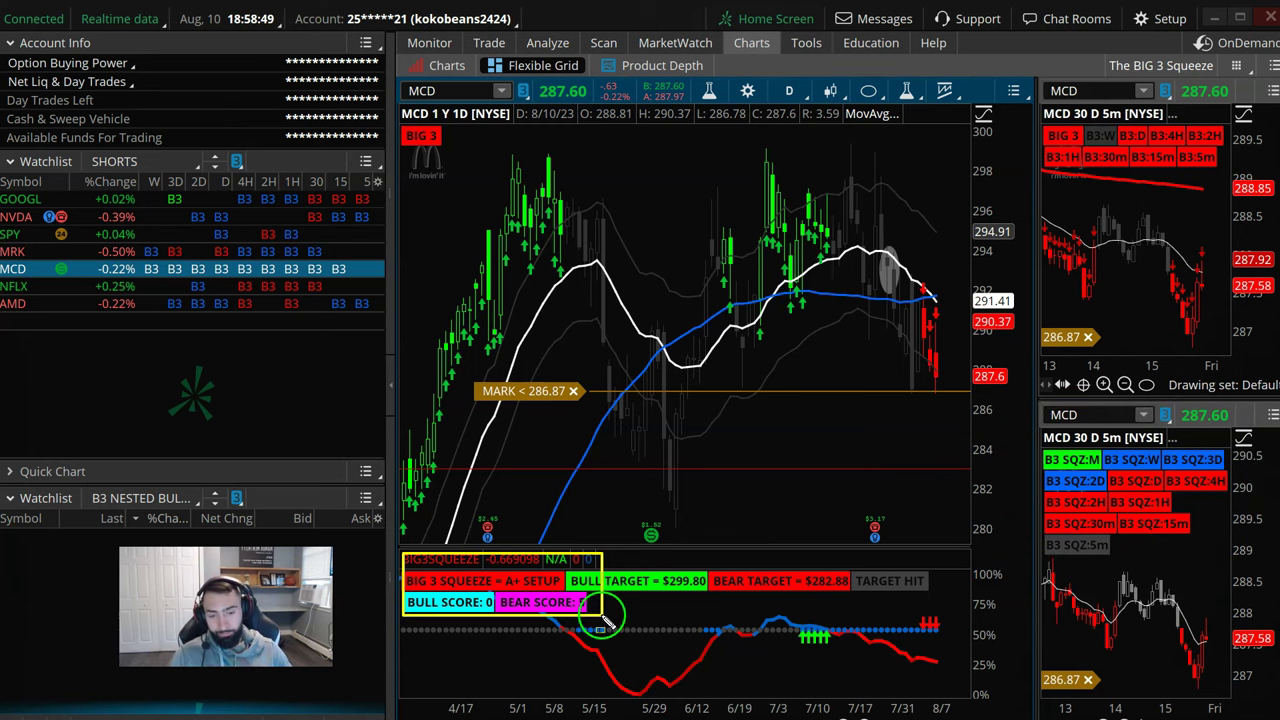
Review MCD's bearish squeeze on the main chart at the 180-day 4-hour and 90-day 2-hour timeframes
left_click(788, 91)
left_click(743, 323)
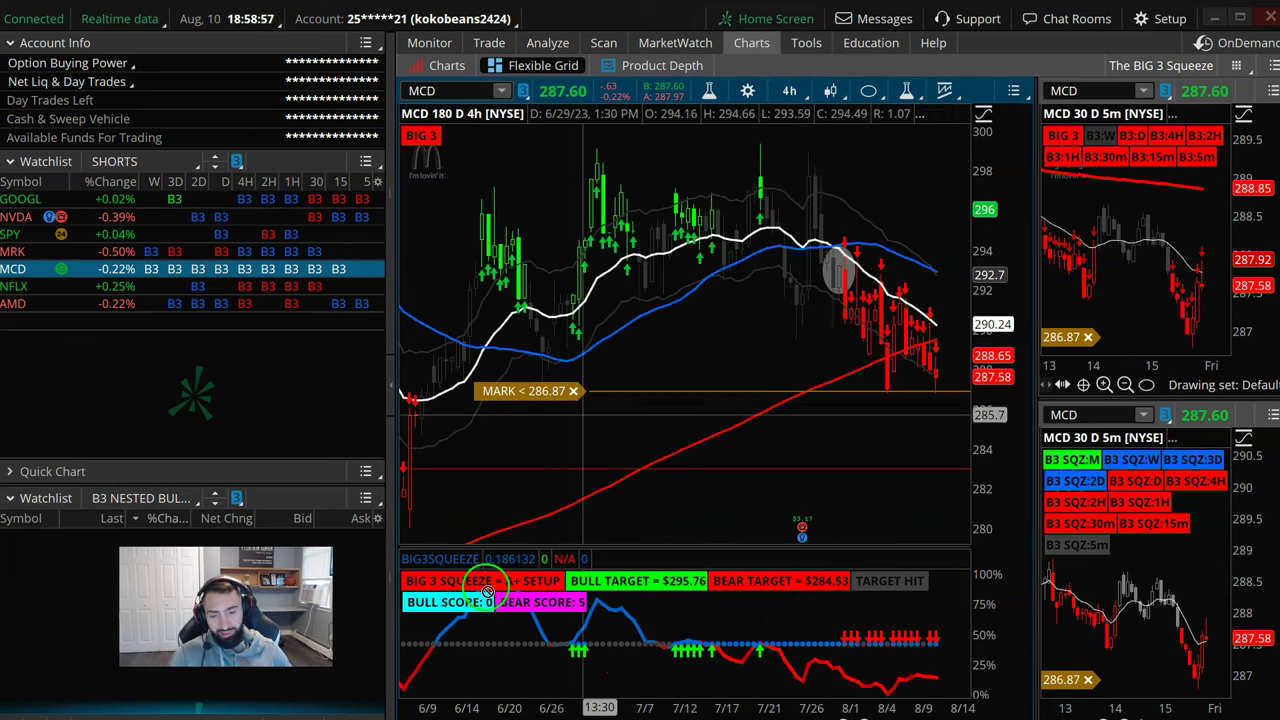
left_click(788, 91)
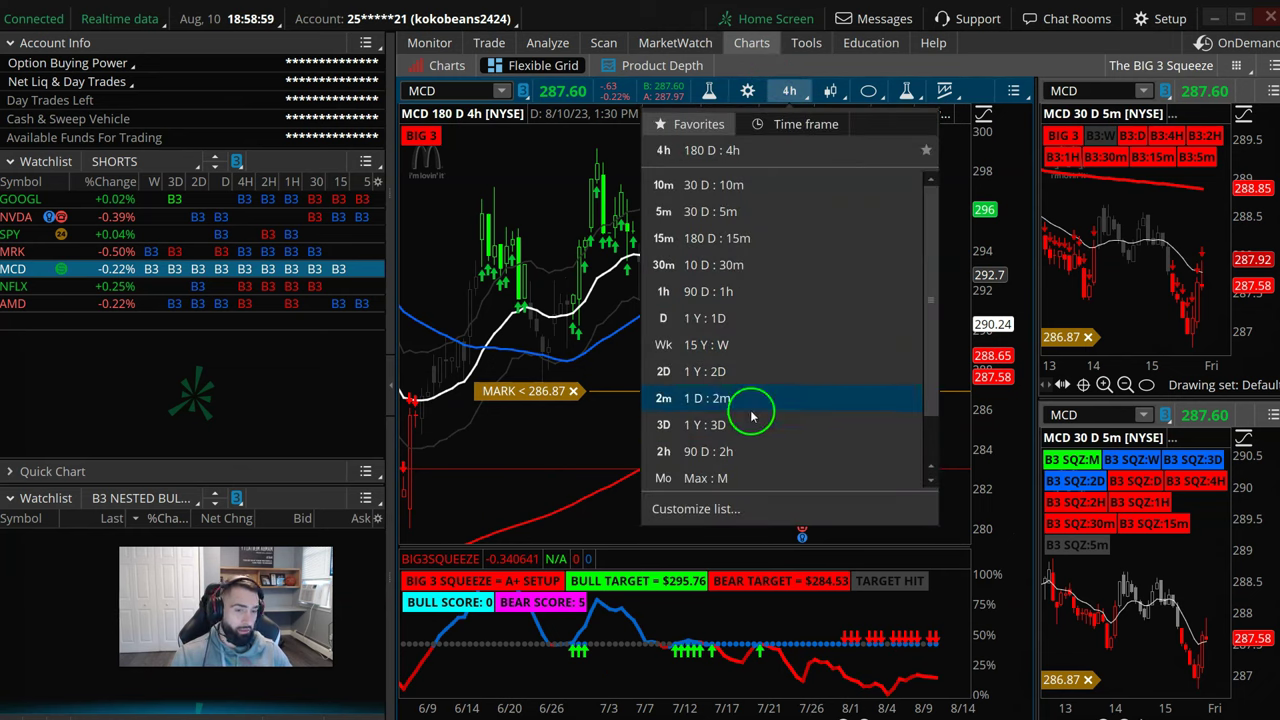
left_click(755, 451)
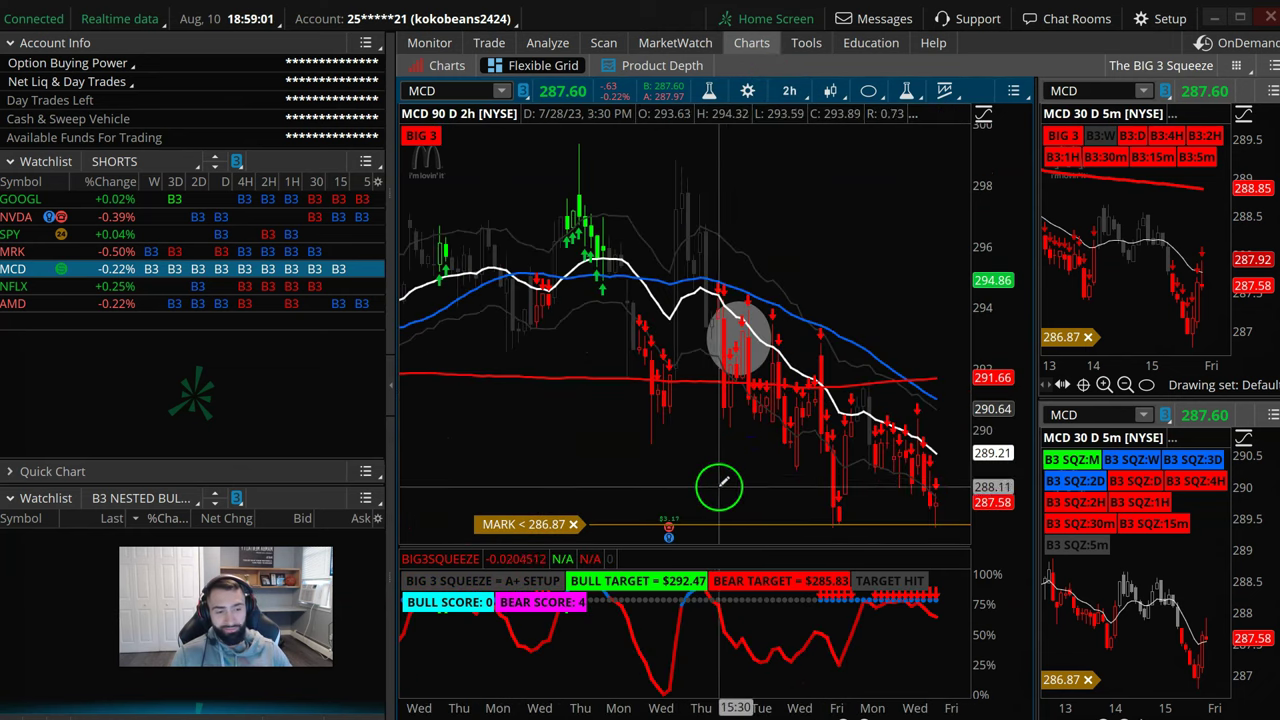
scroll(677, 447, "up", 3)
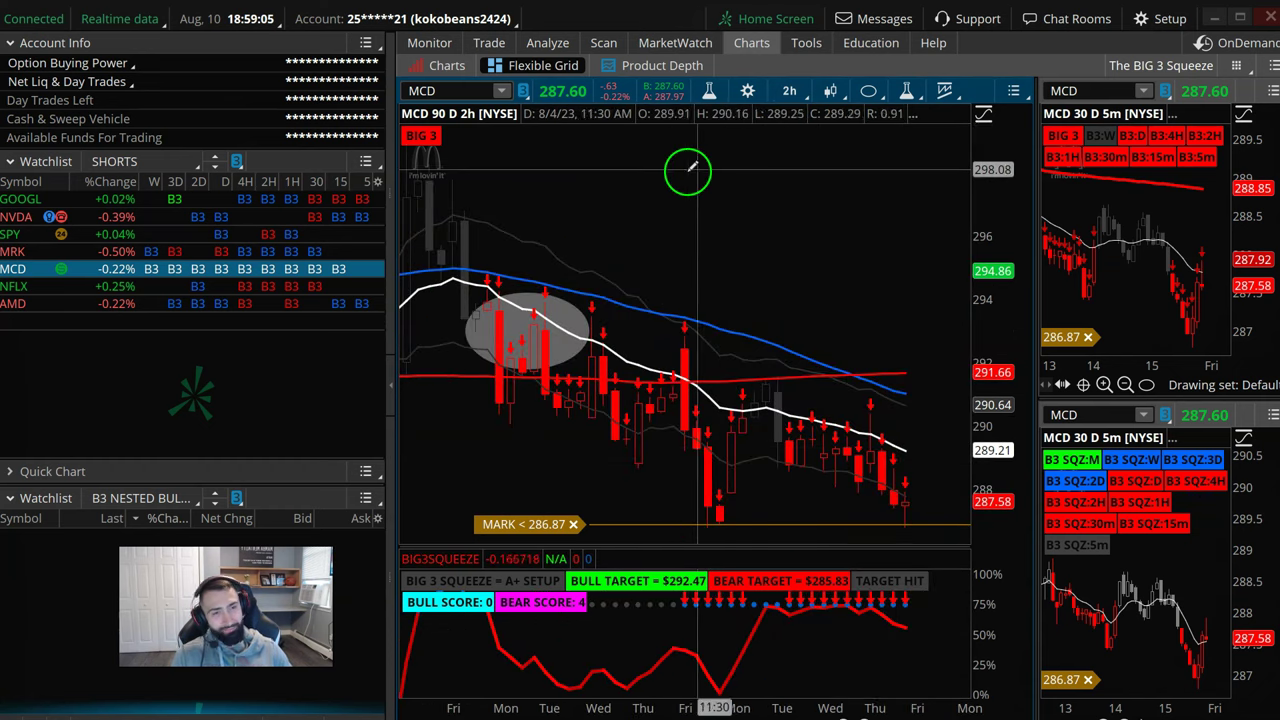
Review MCD's squeeze on the main chart at the 90-day 1-hour, 10-day 30-minute and 180-day 15-minute timeframes
left_click(786, 92)
left_click(733, 292)
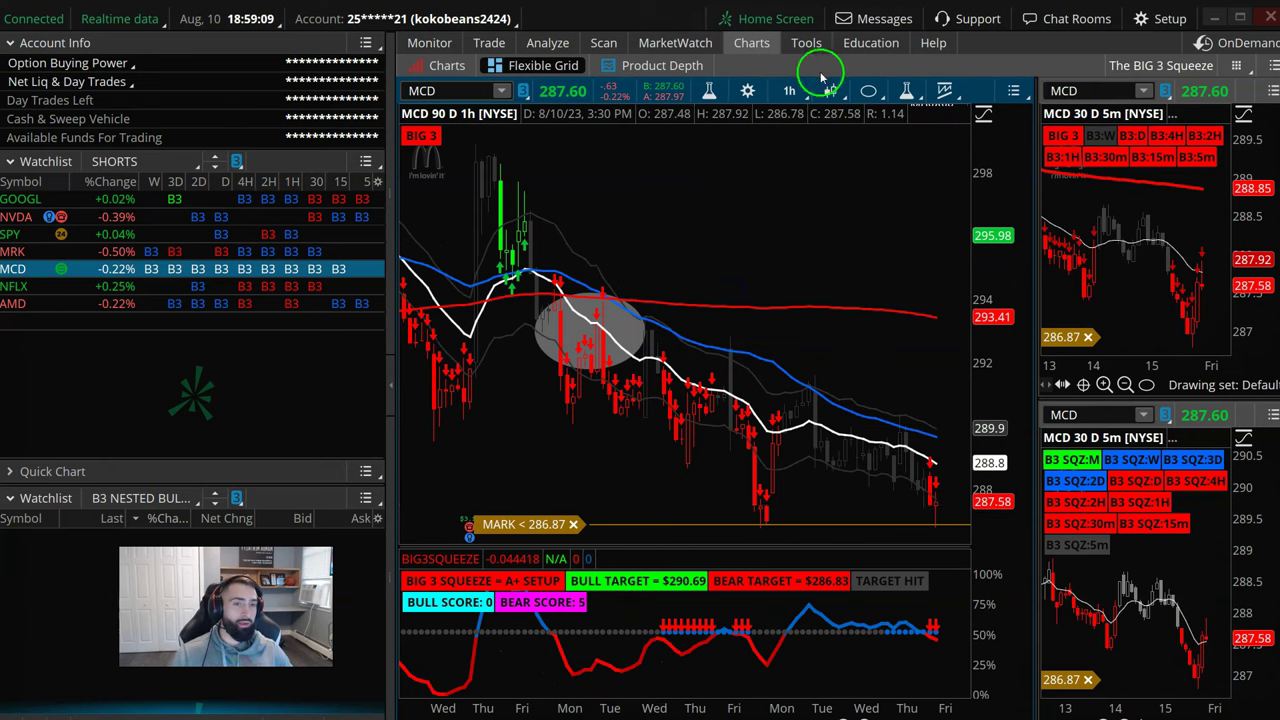
left_click(795, 90)
left_click(737, 265)
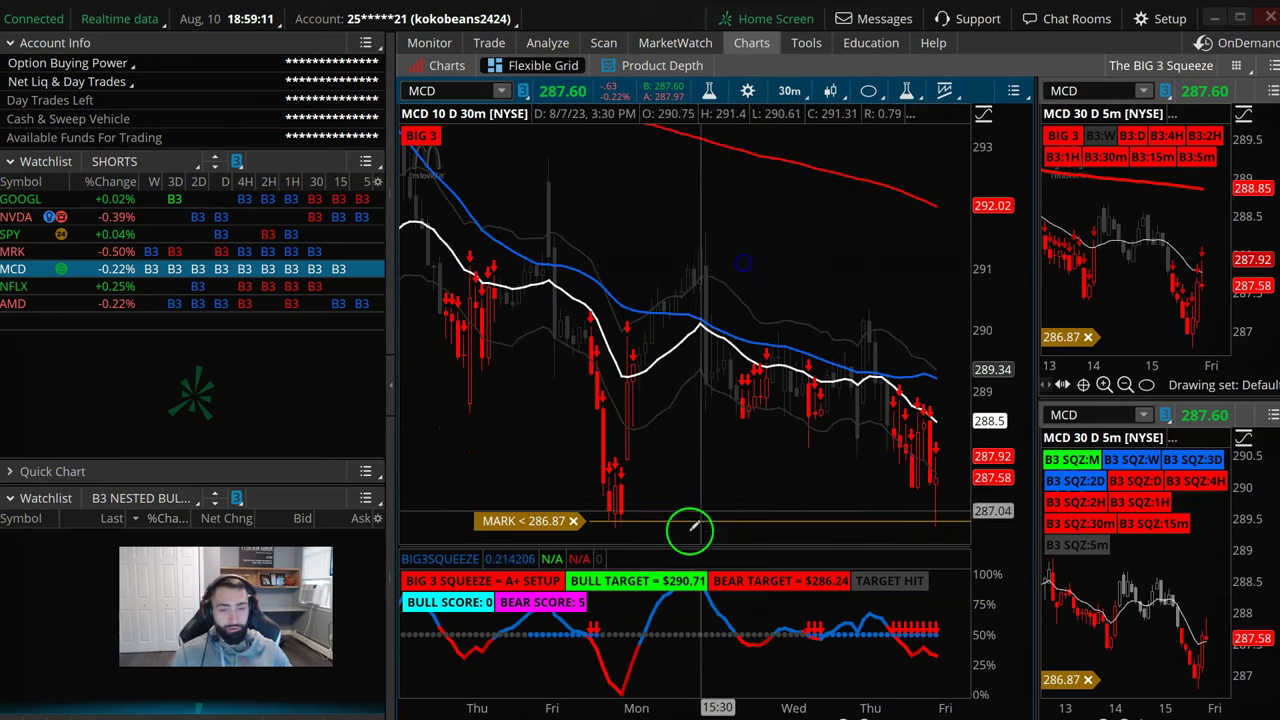
left_click(795, 90)
left_click(742, 242)
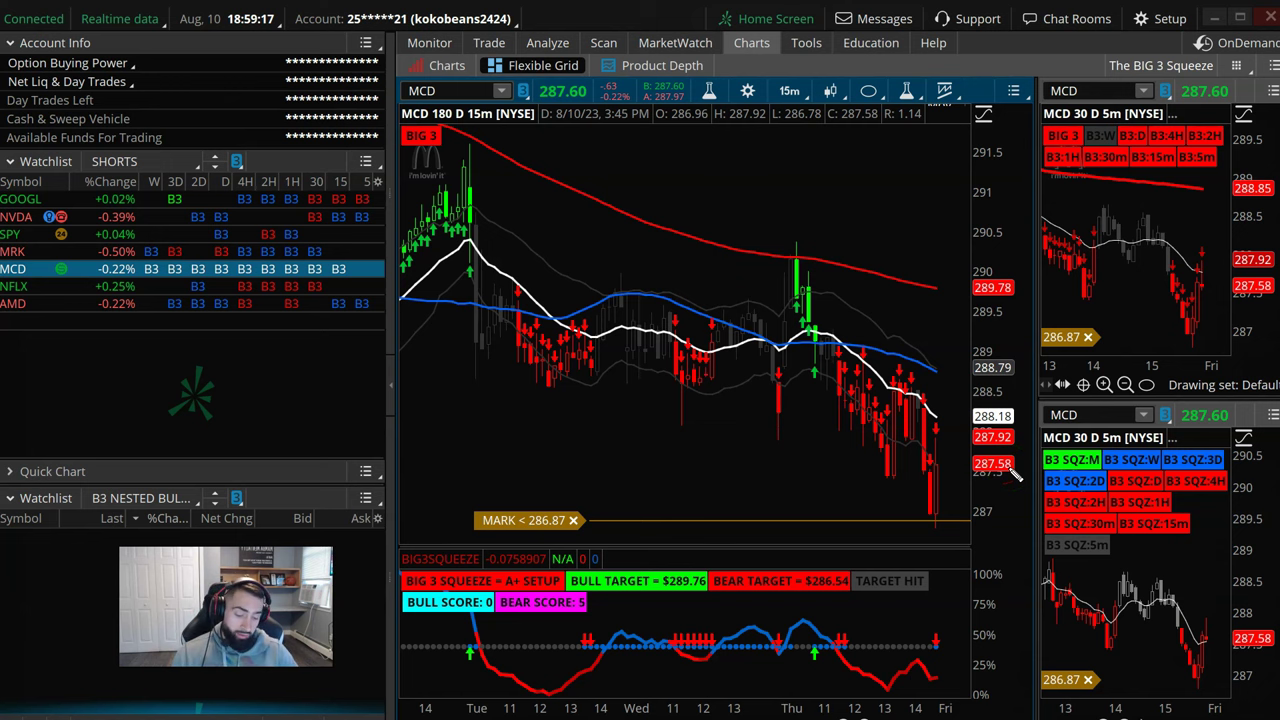
Return the main chart to the one-year daily timeframe and load MRK from the SHORTS watchlist, with a wider visible price range
left_click(789, 90)
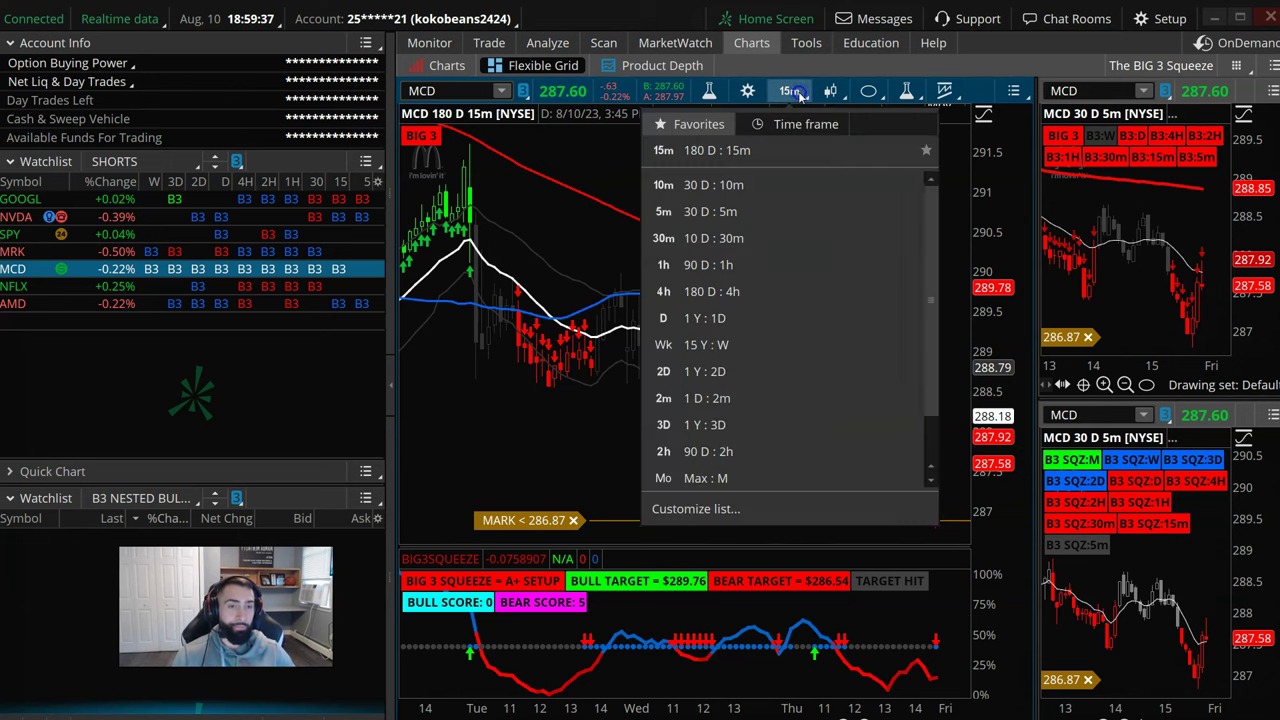
left_click(720, 318)
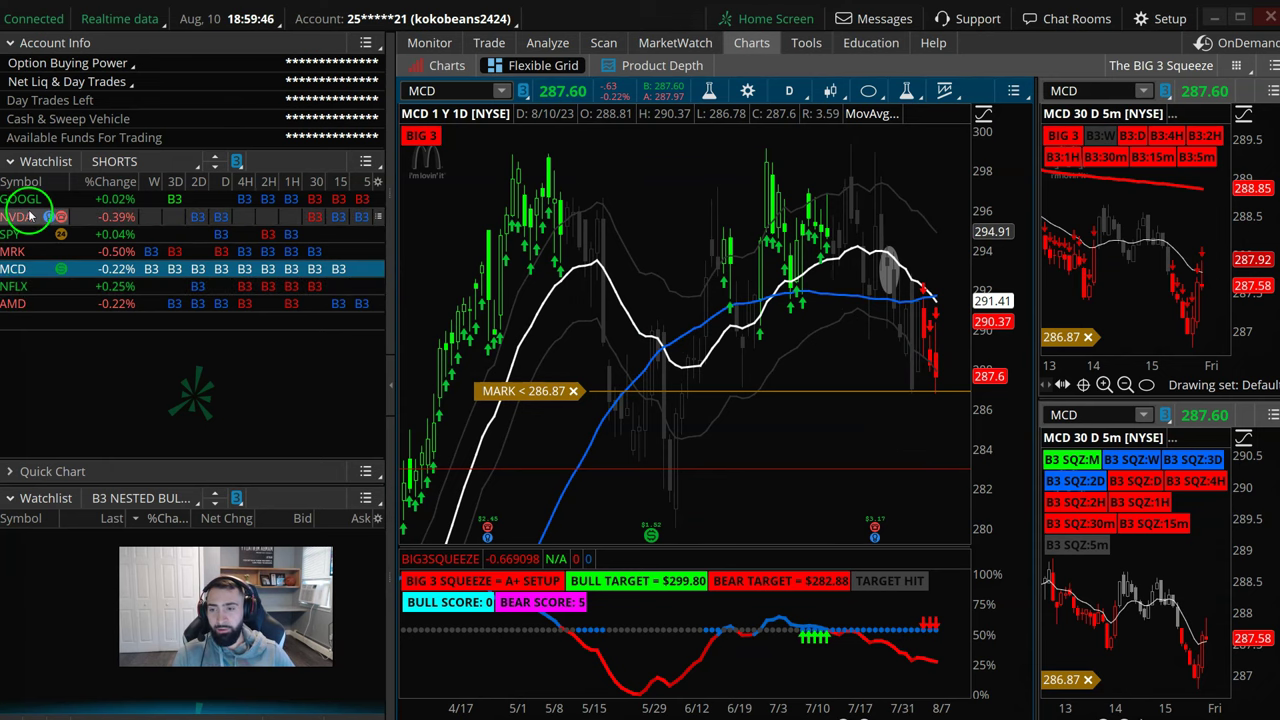
left_click(29, 252)
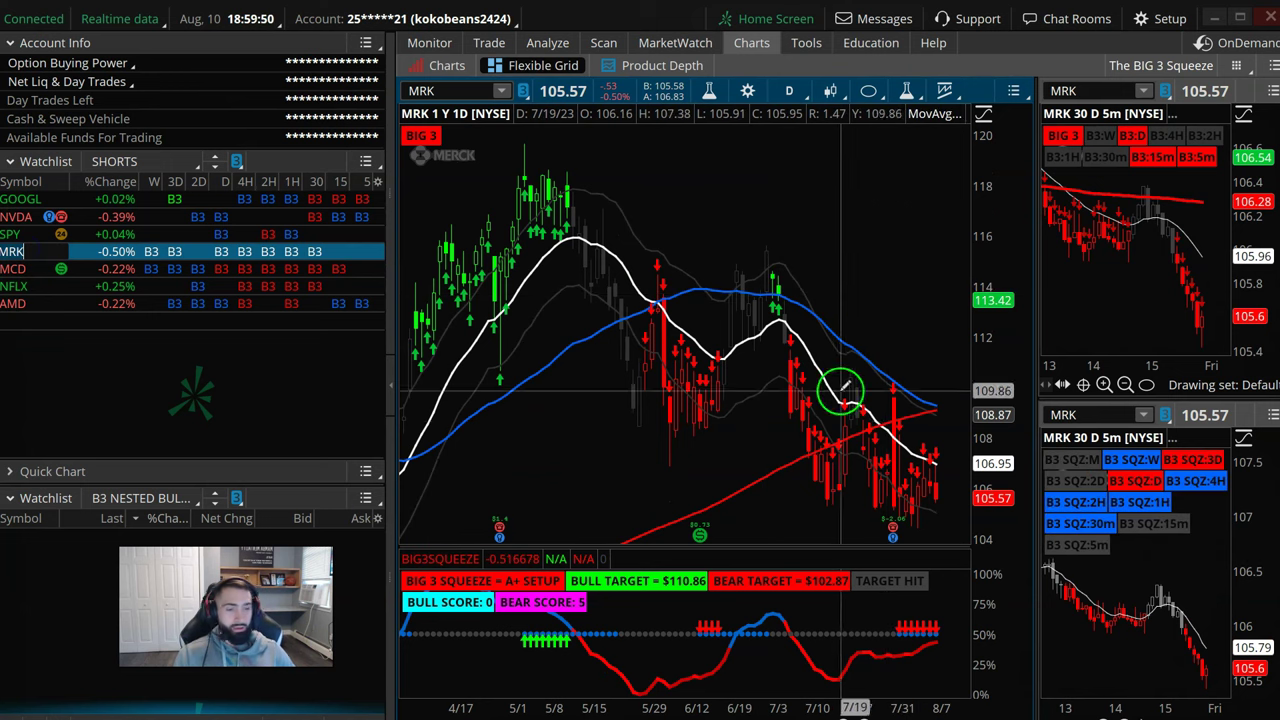
scroll(920, 340, "up", 3)
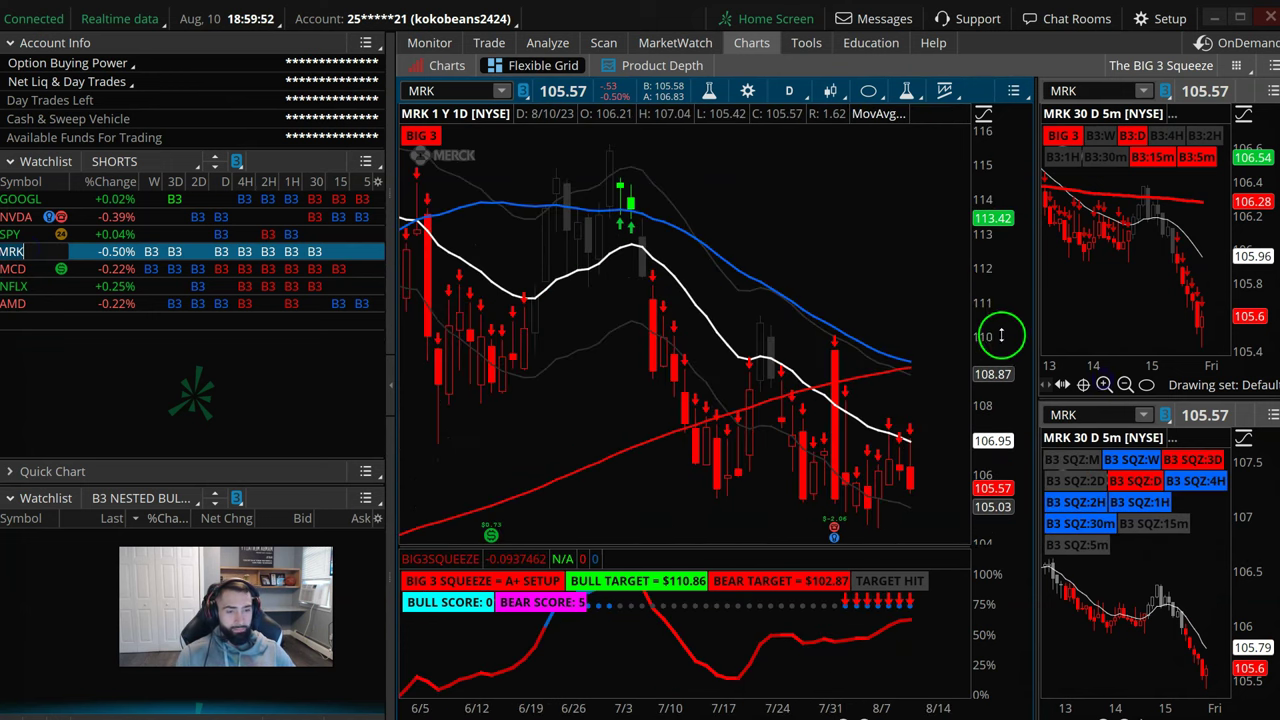
left_click_drag(1000, 418, 998, 546)
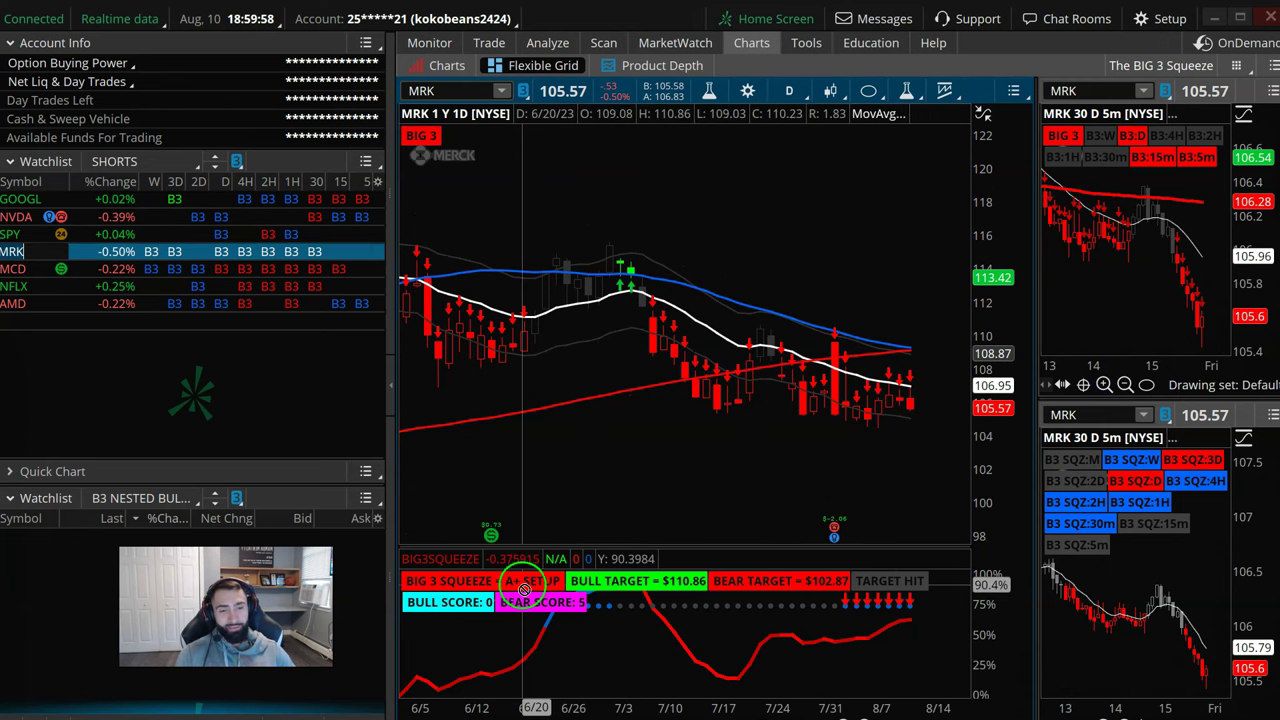
Replace MRK with MCD on the main chart
left_click(450, 88)
type("M")
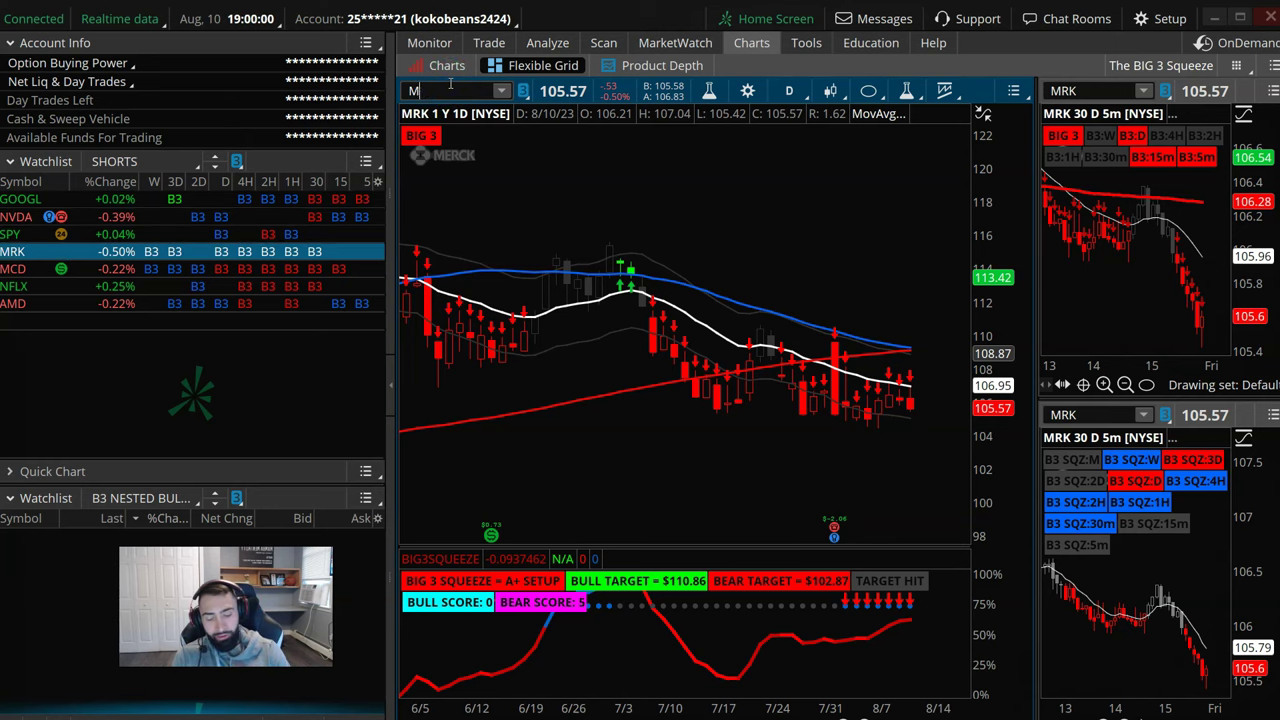
type("CD")
key("Return")
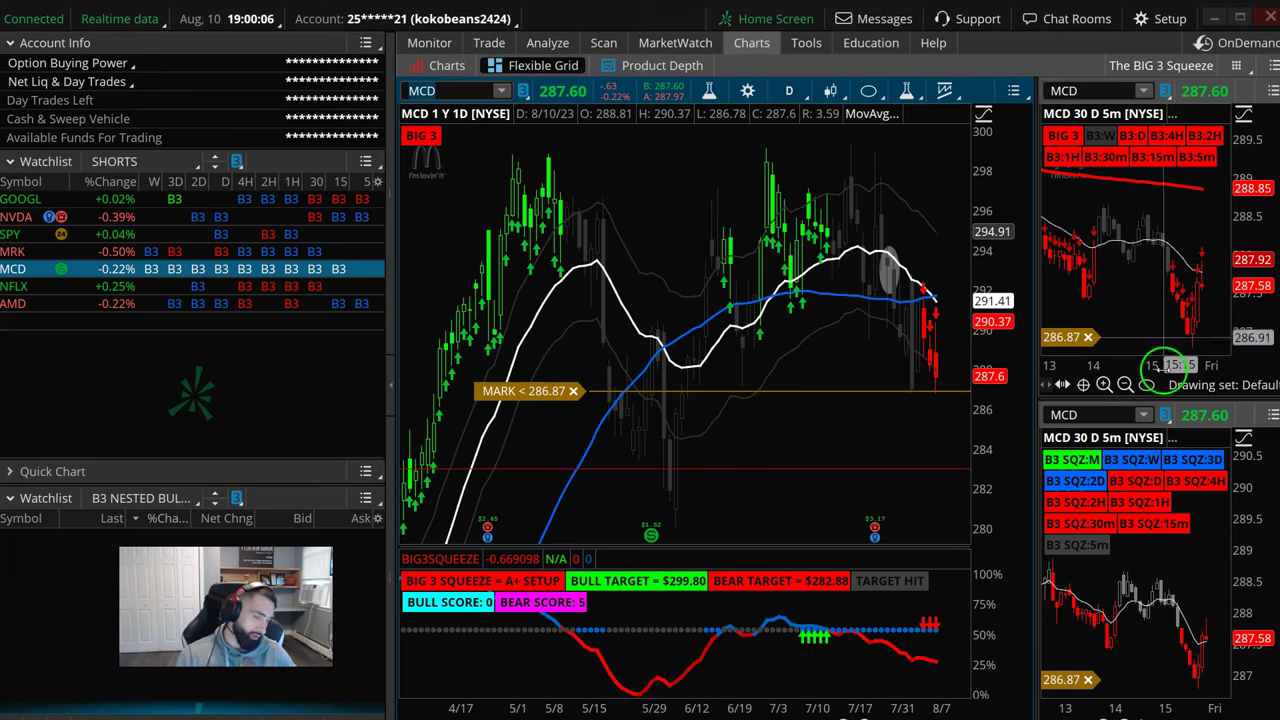
Load SPY on the main chart and show its latest daily candles closer up
left_click(462, 90)
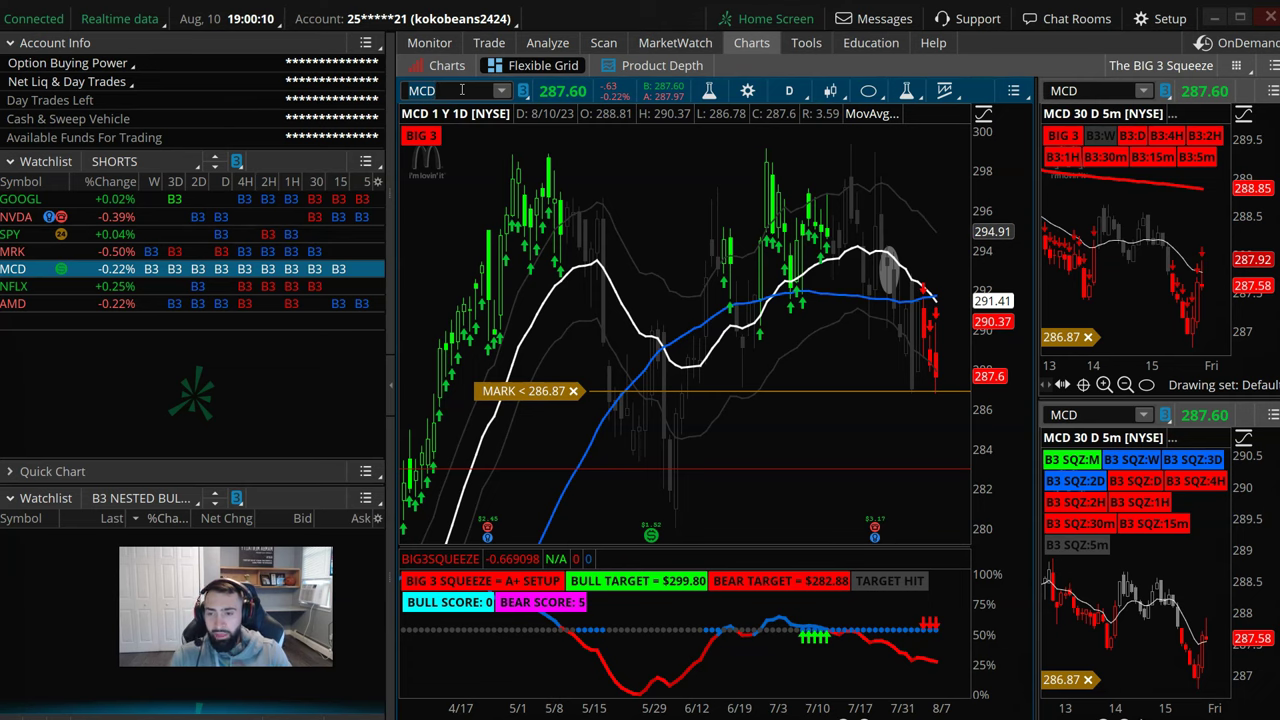
key("Return")
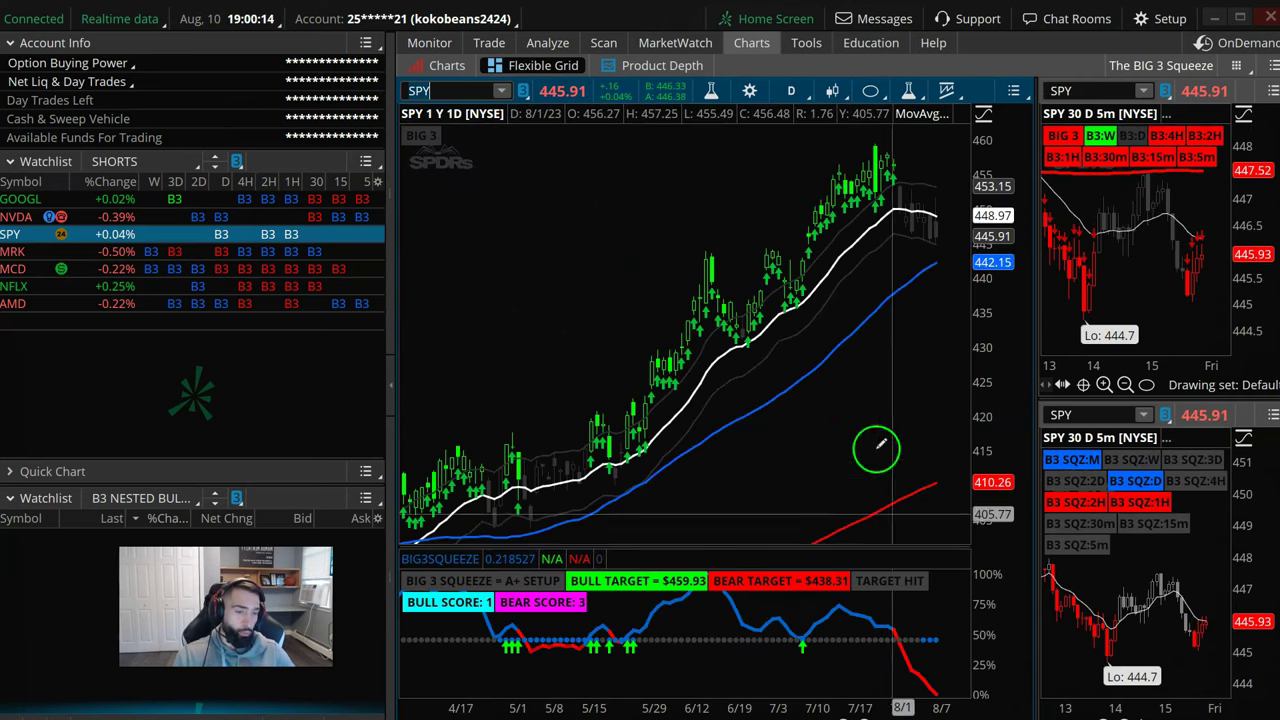
scroll(787, 384, "up", 2)
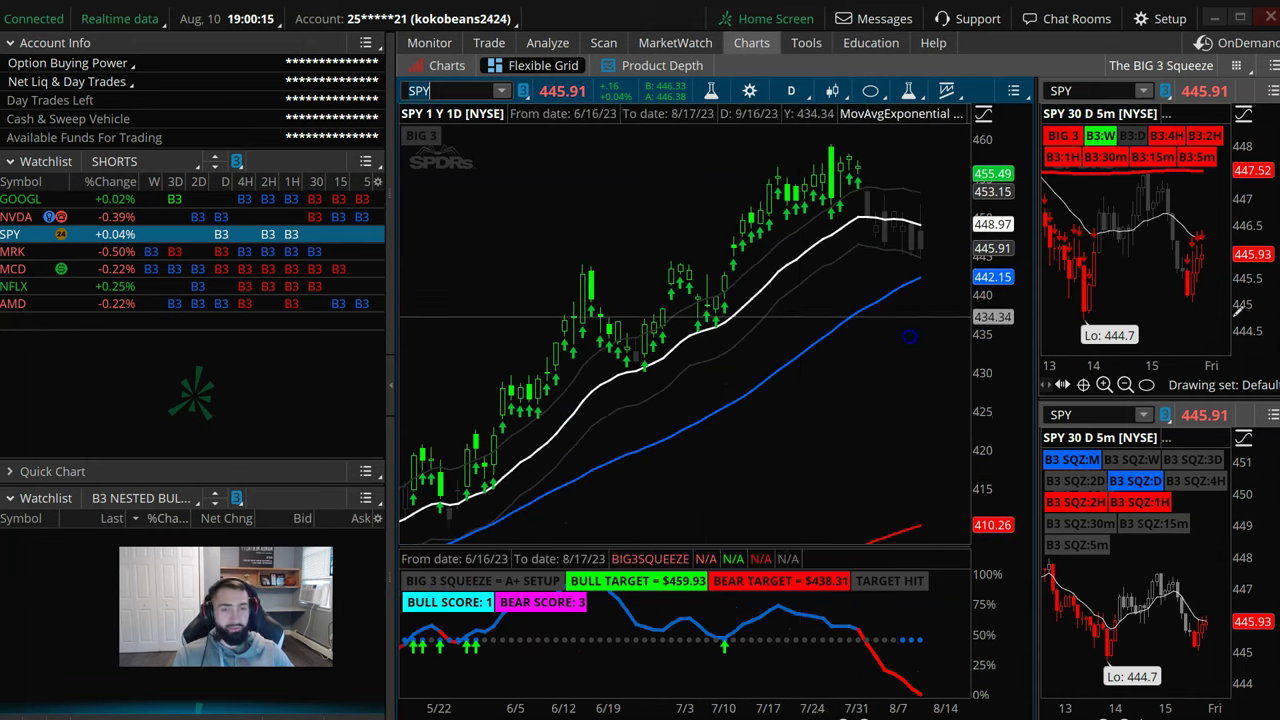
Switch the SPY chart to the 90-day 1-hour timeframe and circle the A+ setup and score labels in the indicator pane
left_click(790, 91)
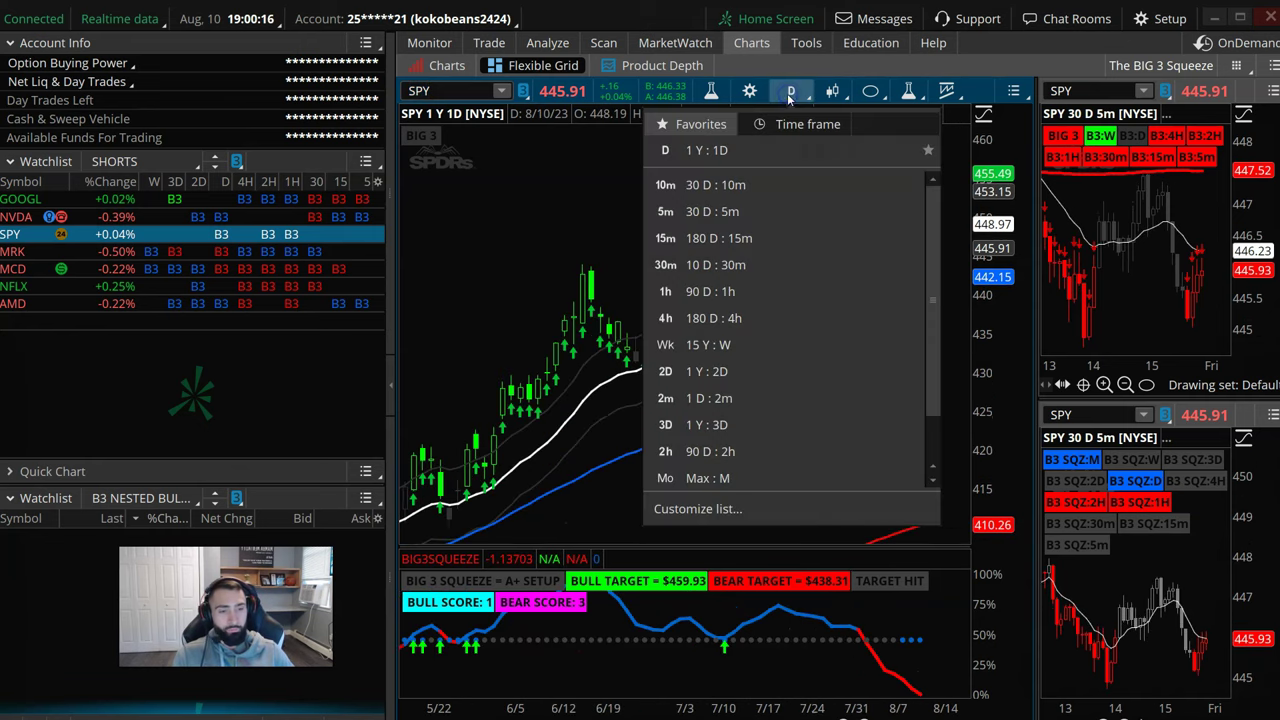
left_click(751, 292)
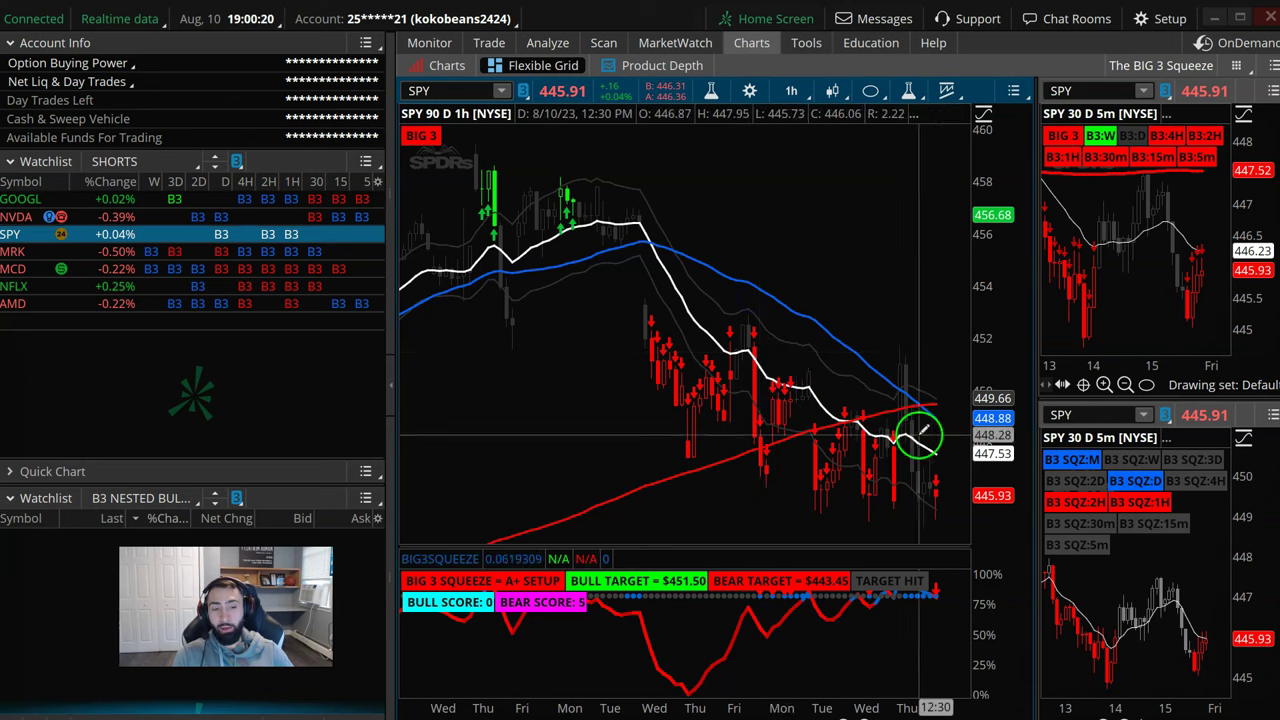
scroll(919, 389, "up", 1)
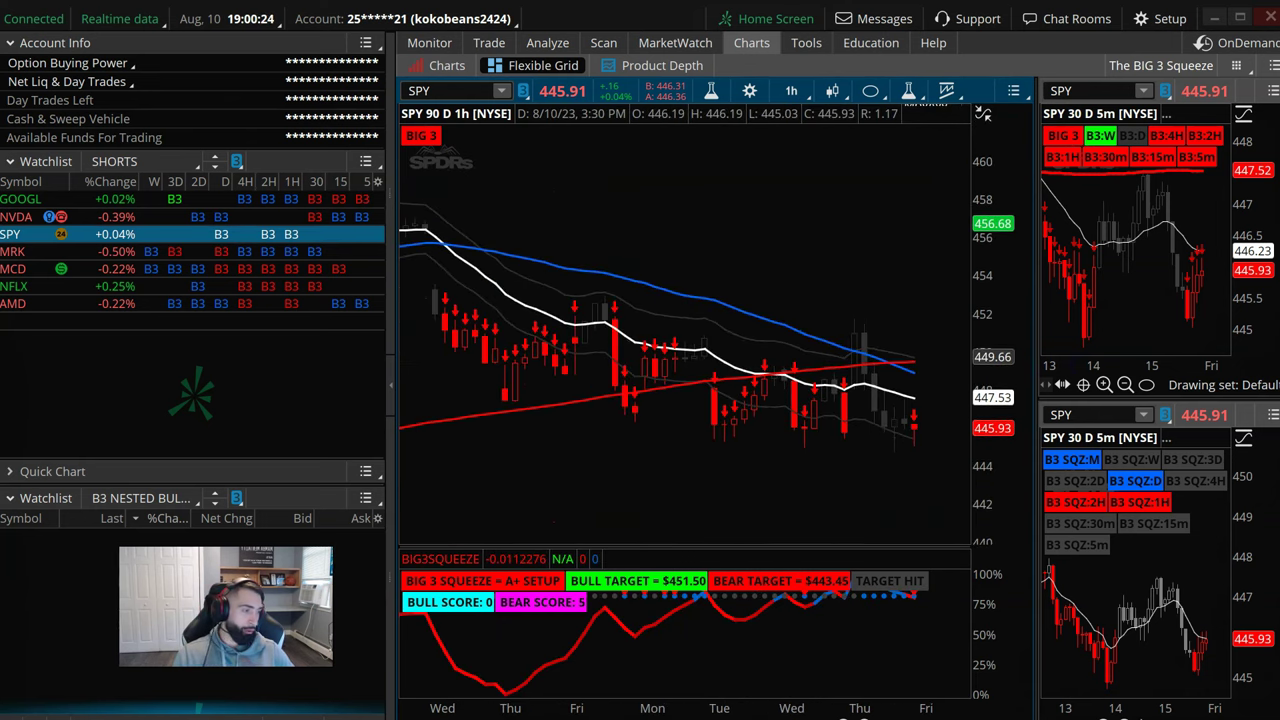
left_click_drag(400, 543, 471, 549)
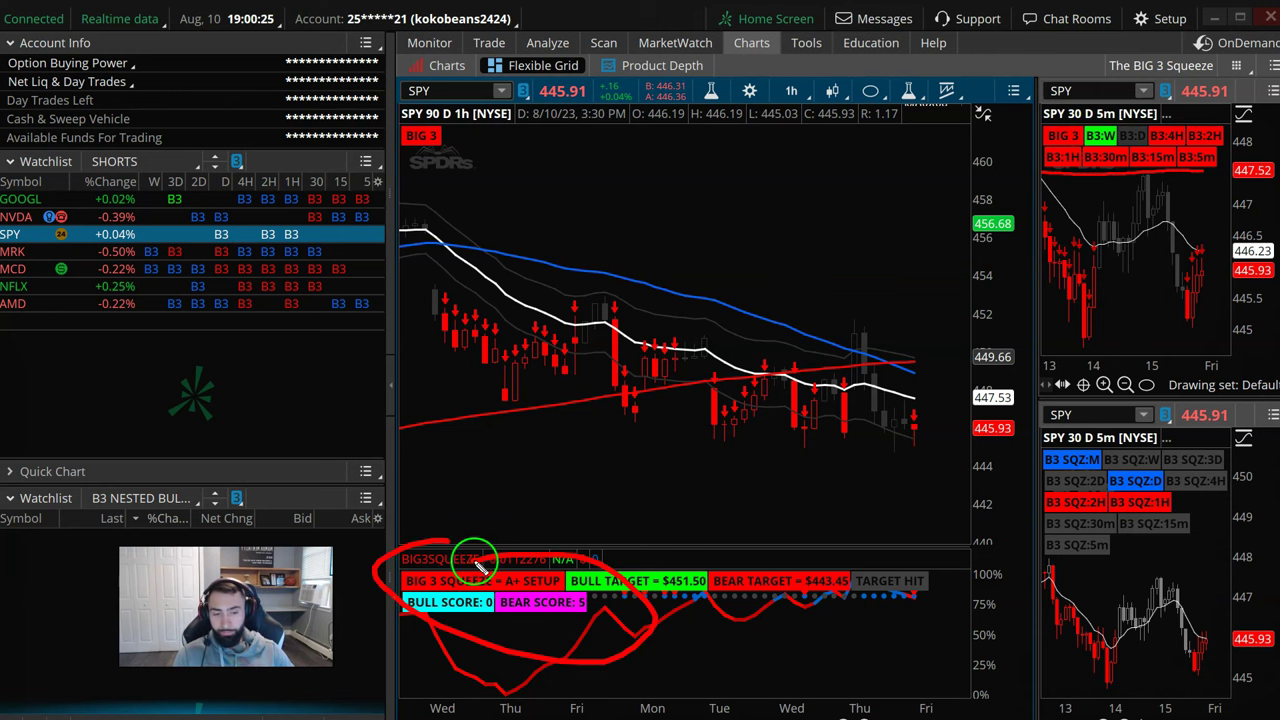
Review SPY's squeeze at the 90-day 2-hour timeframe, then return the main chart to the one-year daily timeframe
left_click(800, 91)
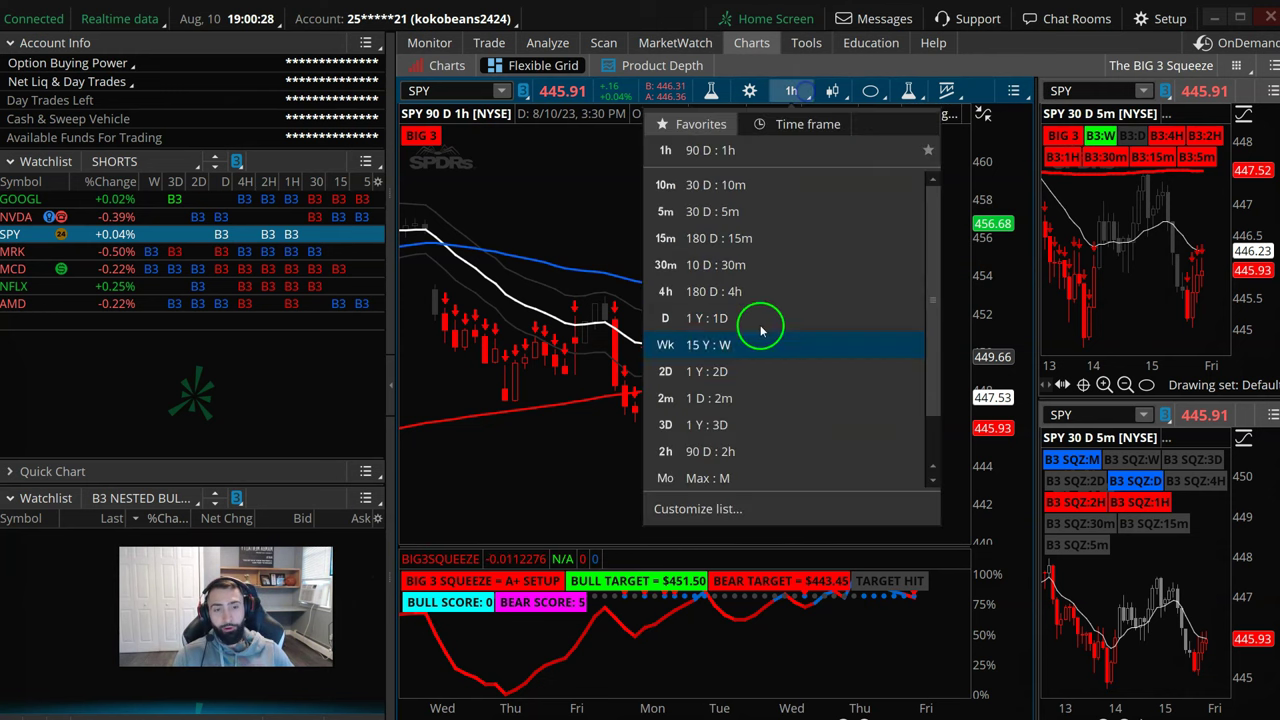
left_click(752, 450)
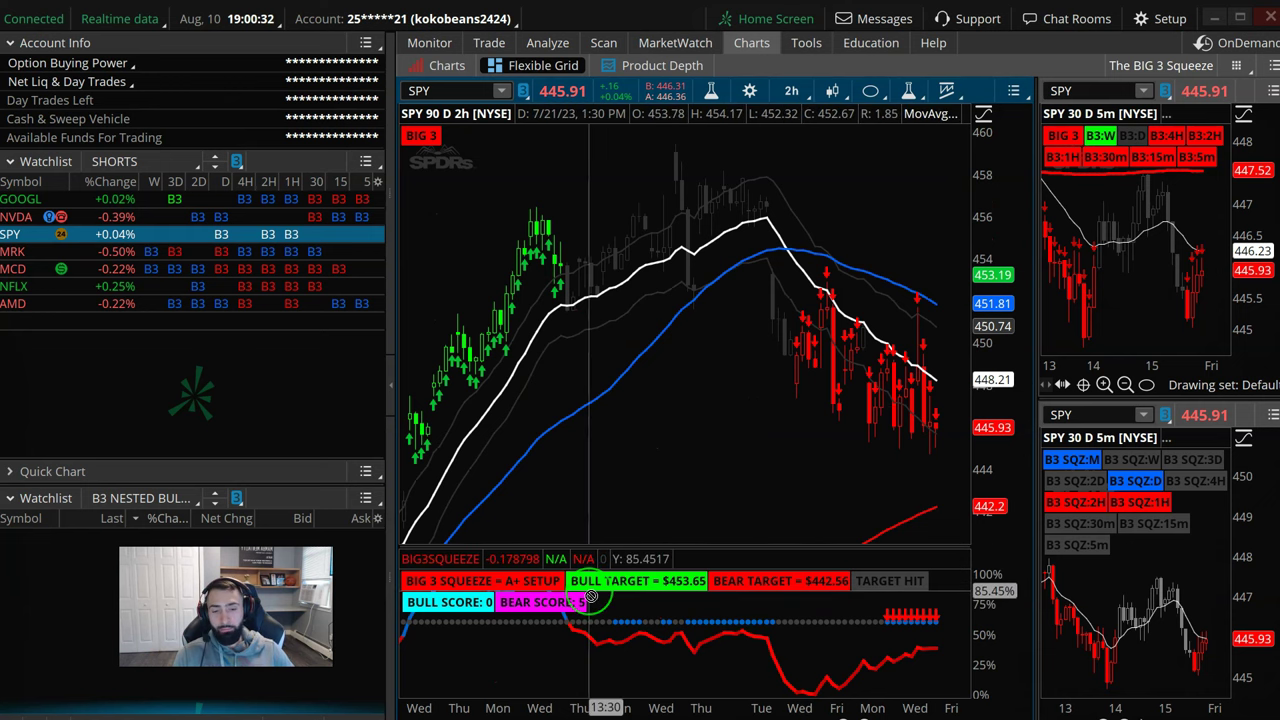
left_click(790, 90)
left_click(713, 345)
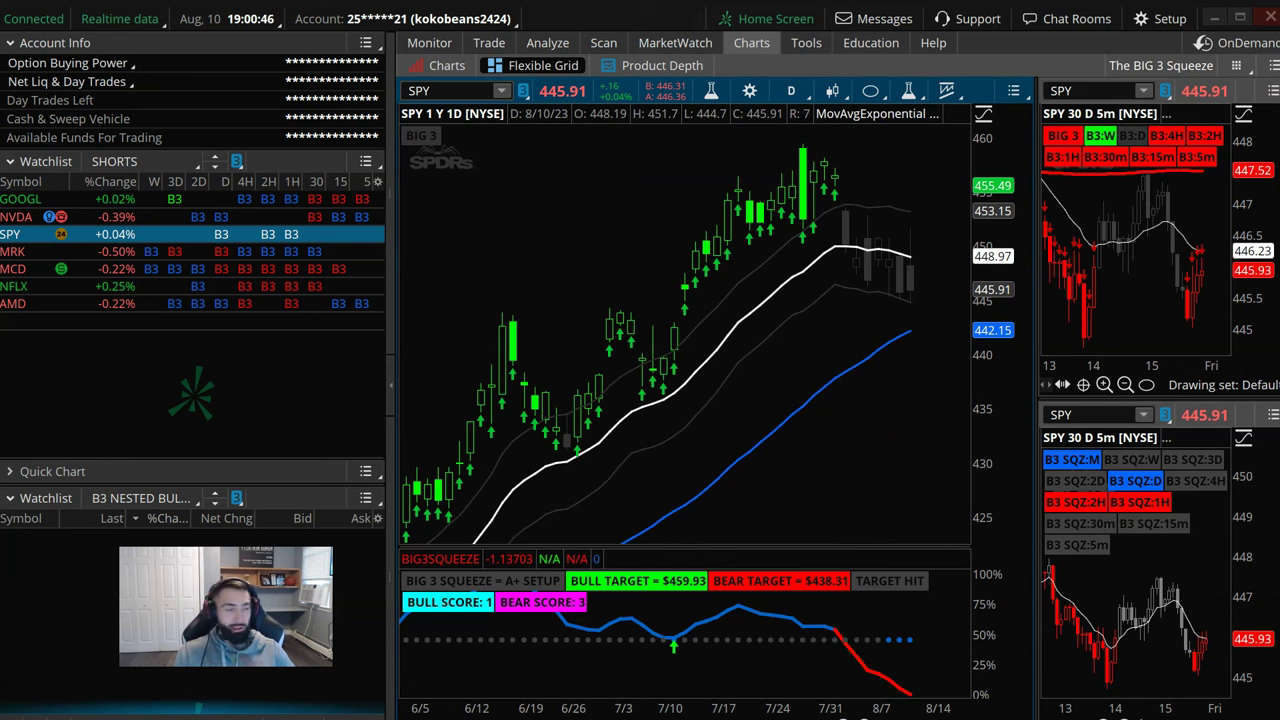
Write 3 below SPY's bear score and 1 below its bull score, and circle the latest blue squeeze dots
mouse_move(543, 632)
left_mouse_down()
mouse_move(562, 642)
mouse_move(537, 687)
left_mouse_up()
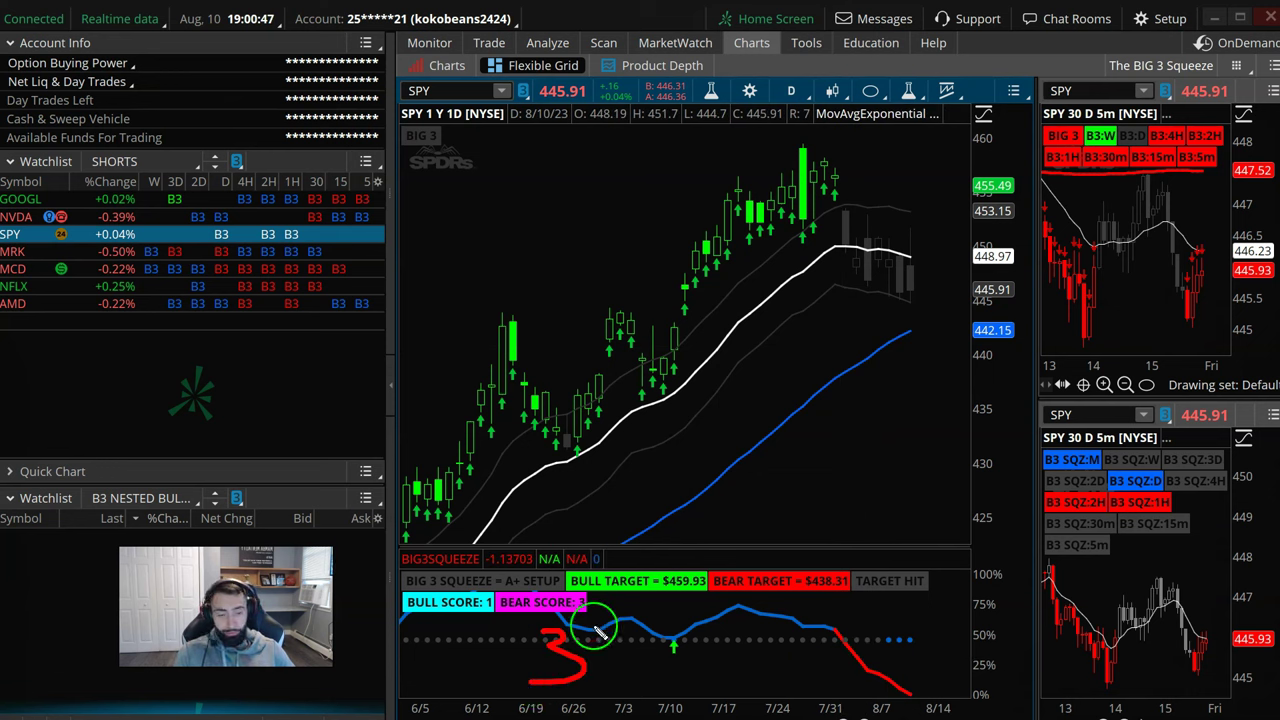
left_click_drag(467, 633, 467, 682)
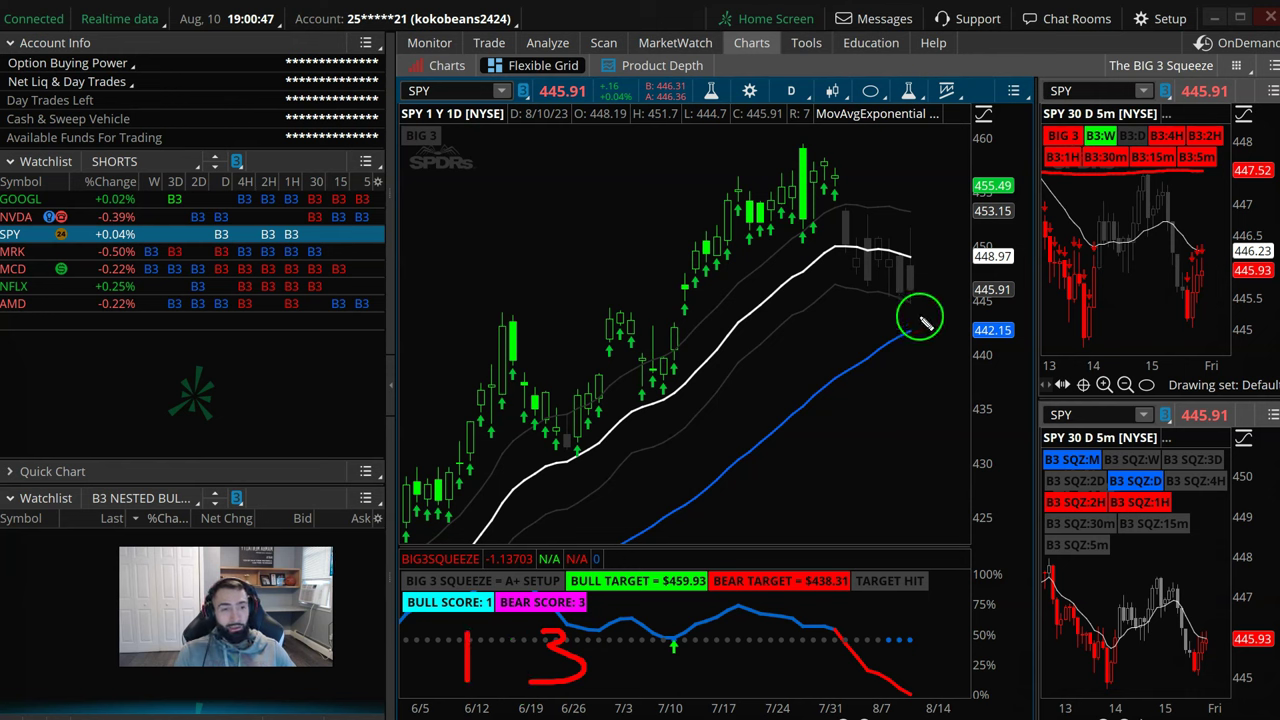
mouse_move(885, 622)
left_mouse_down()
mouse_move(960, 648)
mouse_move(885, 600)
mouse_move(870, 630)
mouse_move(920, 638)
left_mouse_up()
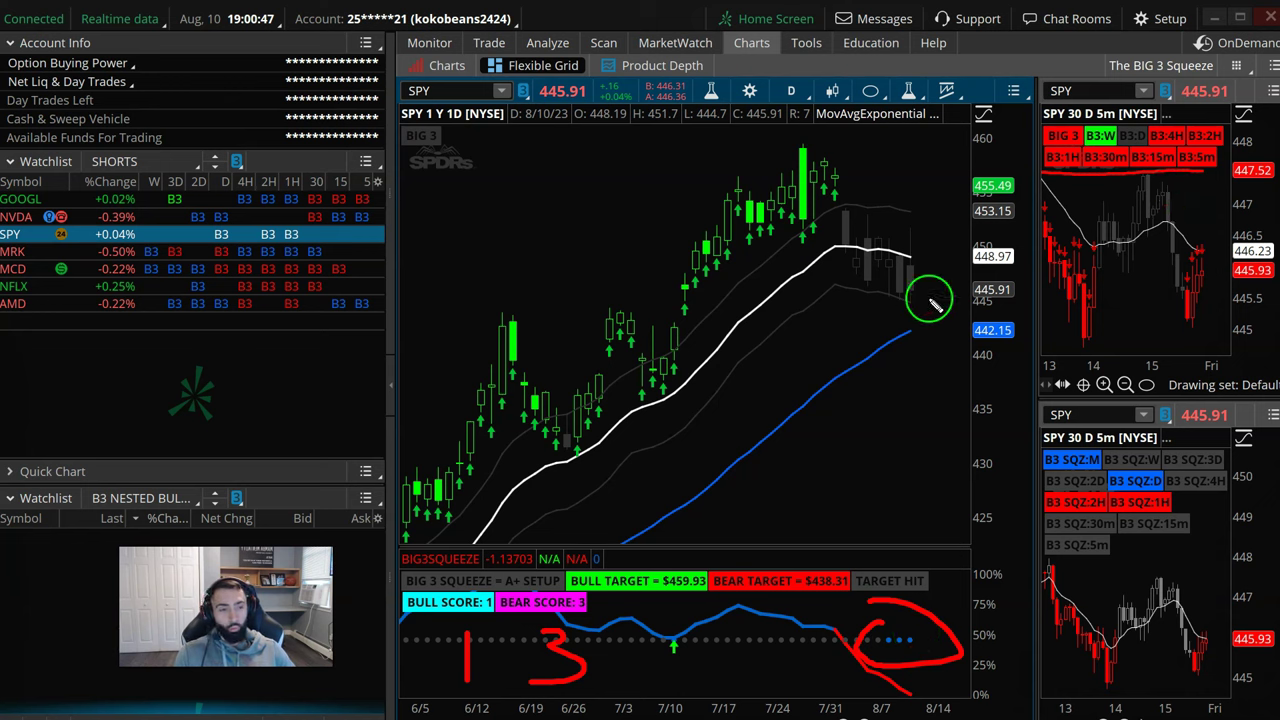
Mark a line under SPY's latest daily candles with two downward strokes from it, then clear all the markup
left_click_drag(862, 292, 944, 302)
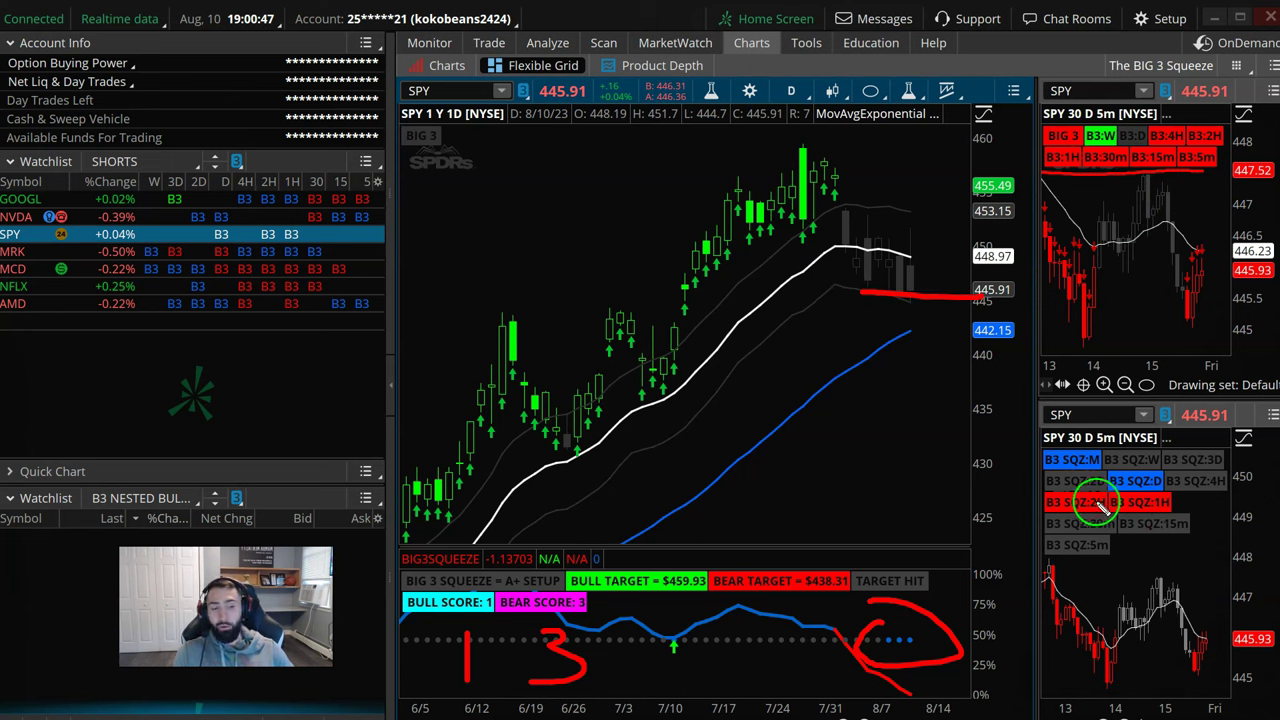
left_click_drag(907, 290, 930, 342)
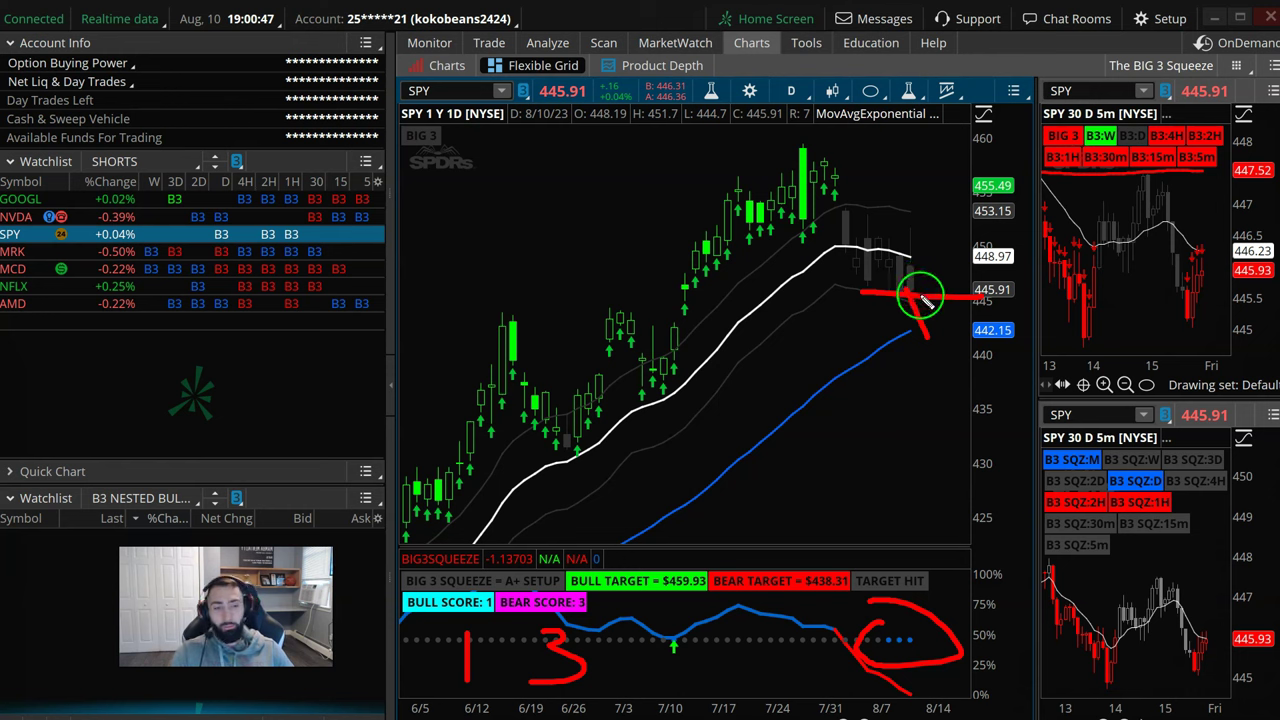
left_click_drag(914, 291, 963, 395)
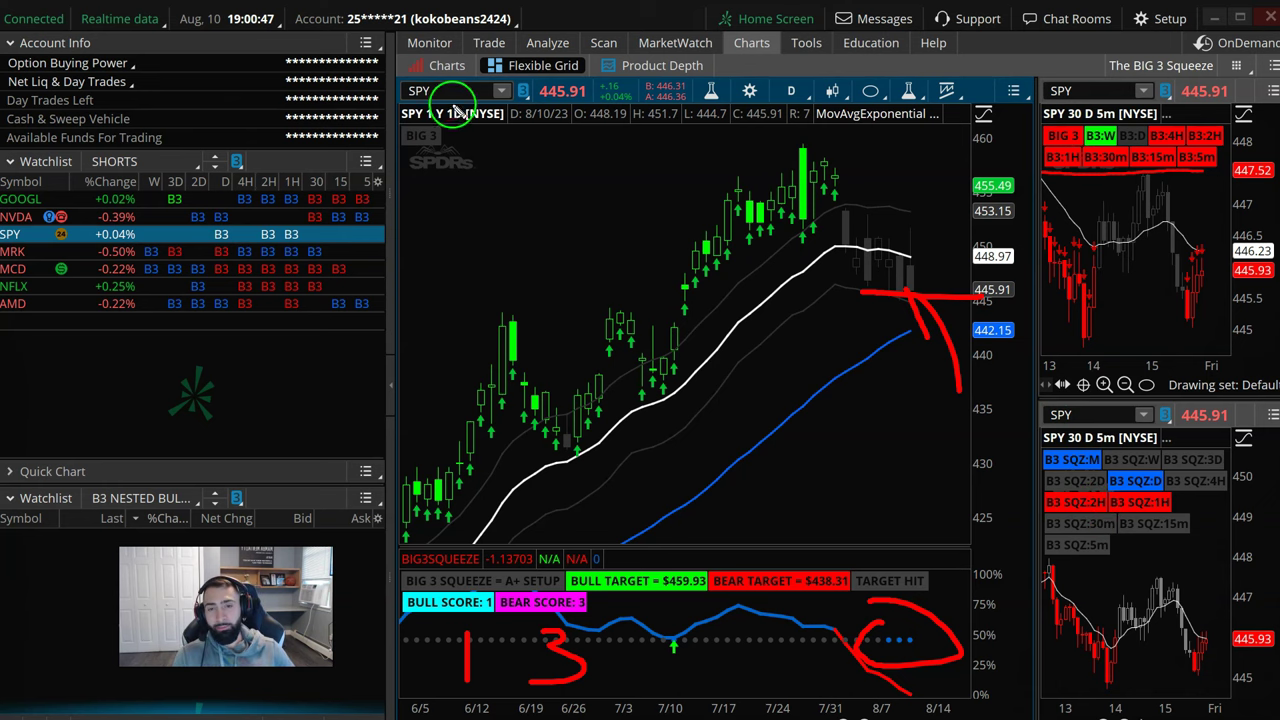
key("Escape")
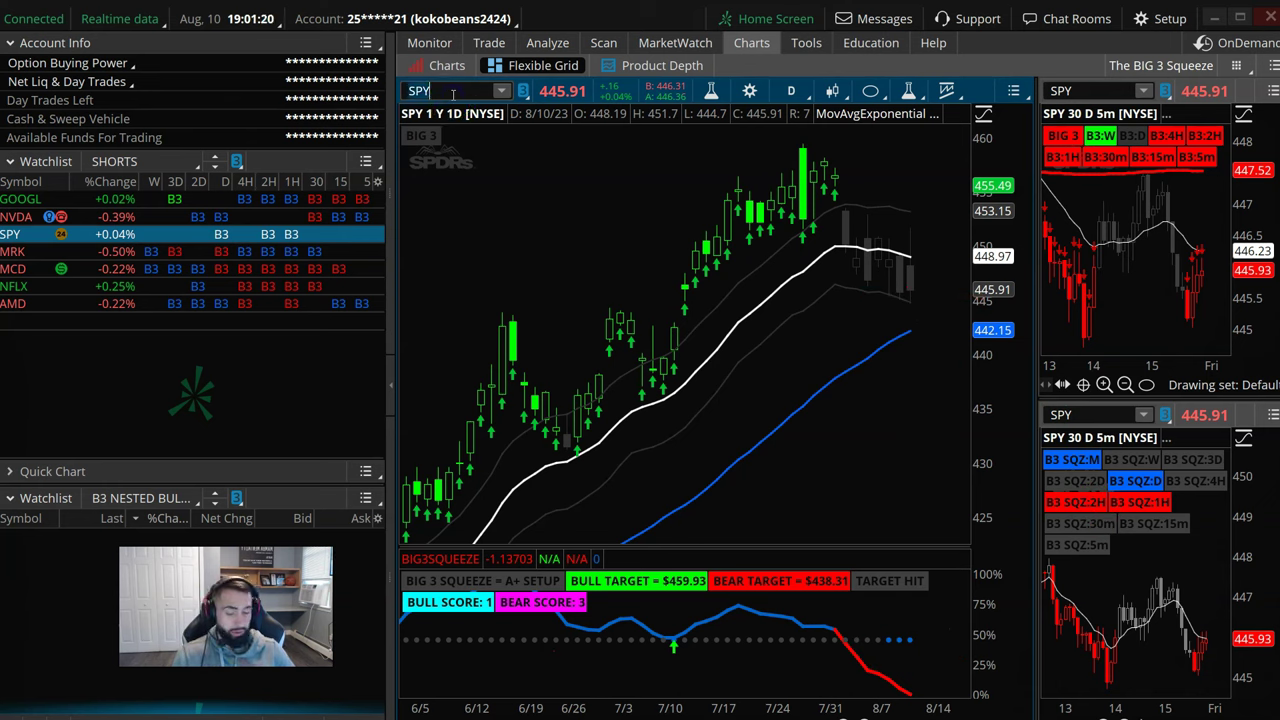
Load MCD on the main chart again to compare its daily squeeze with SPY's
left_click(453, 92)
type("M")
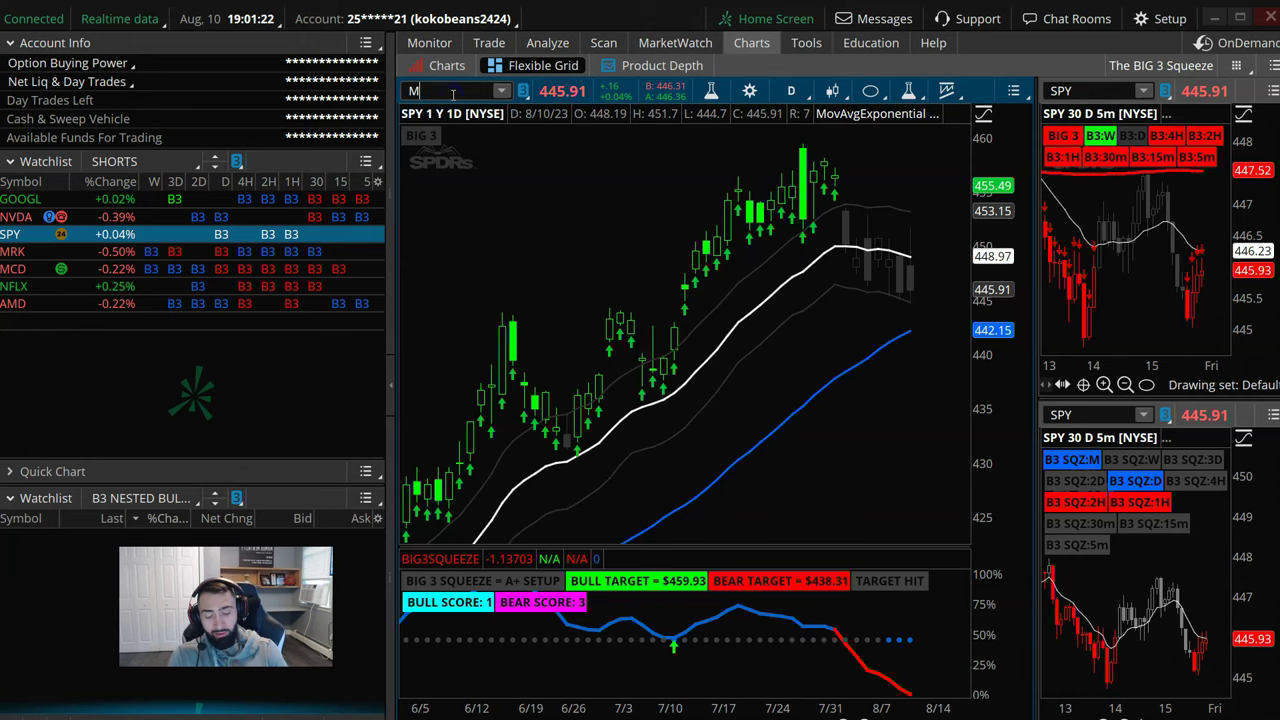
type("CD")
key("Return")
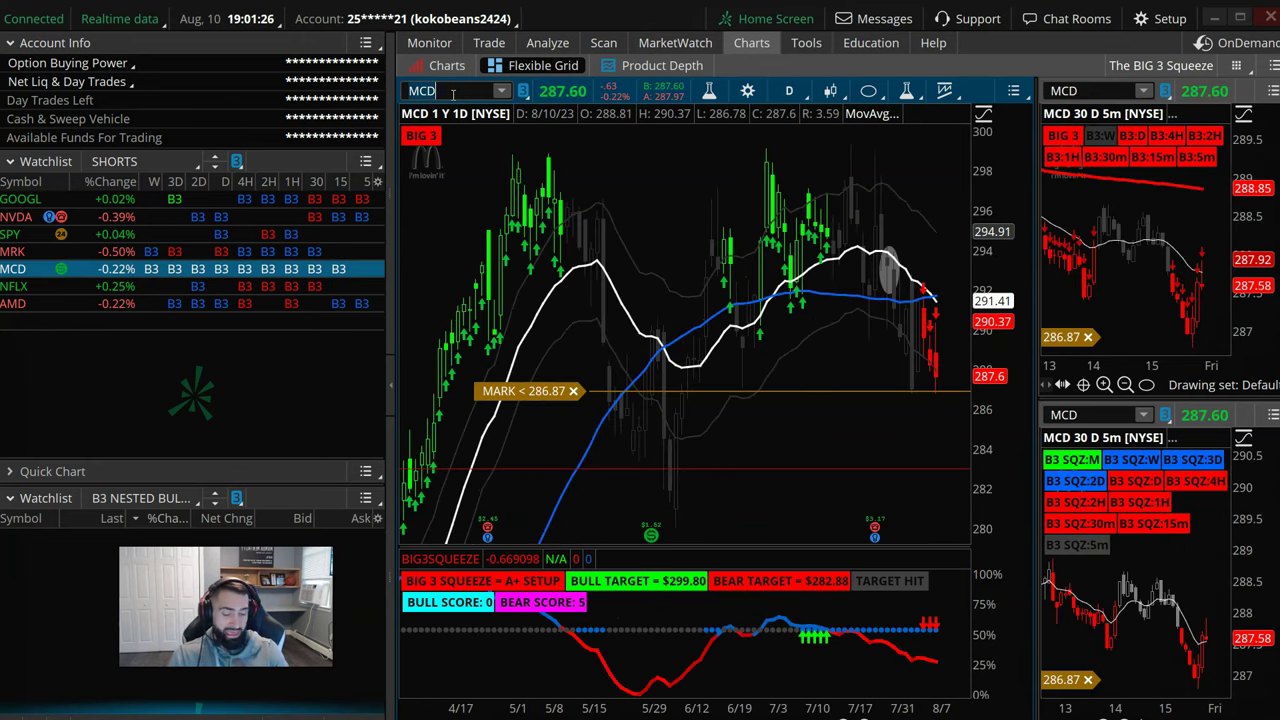
Bring SPY back on the main chart and examine its latest daily candles against the moving averages
type("SPY")
key("Return")
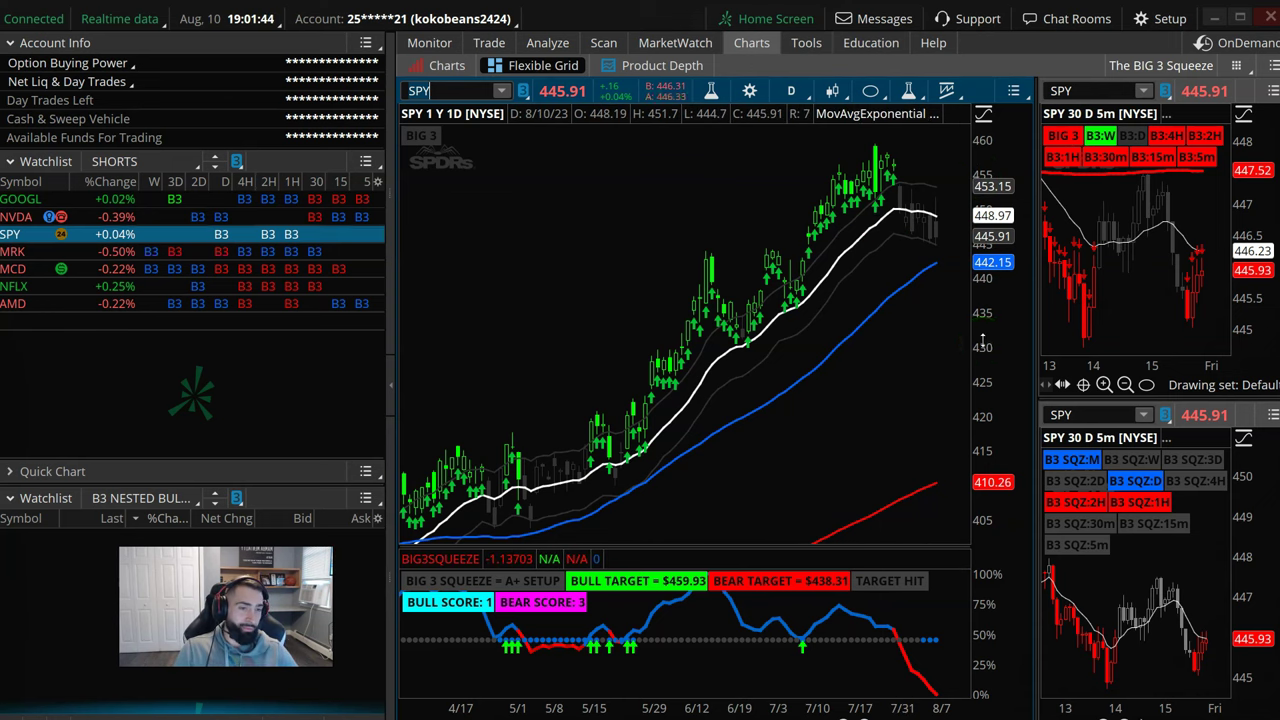
left_click(934, 250)
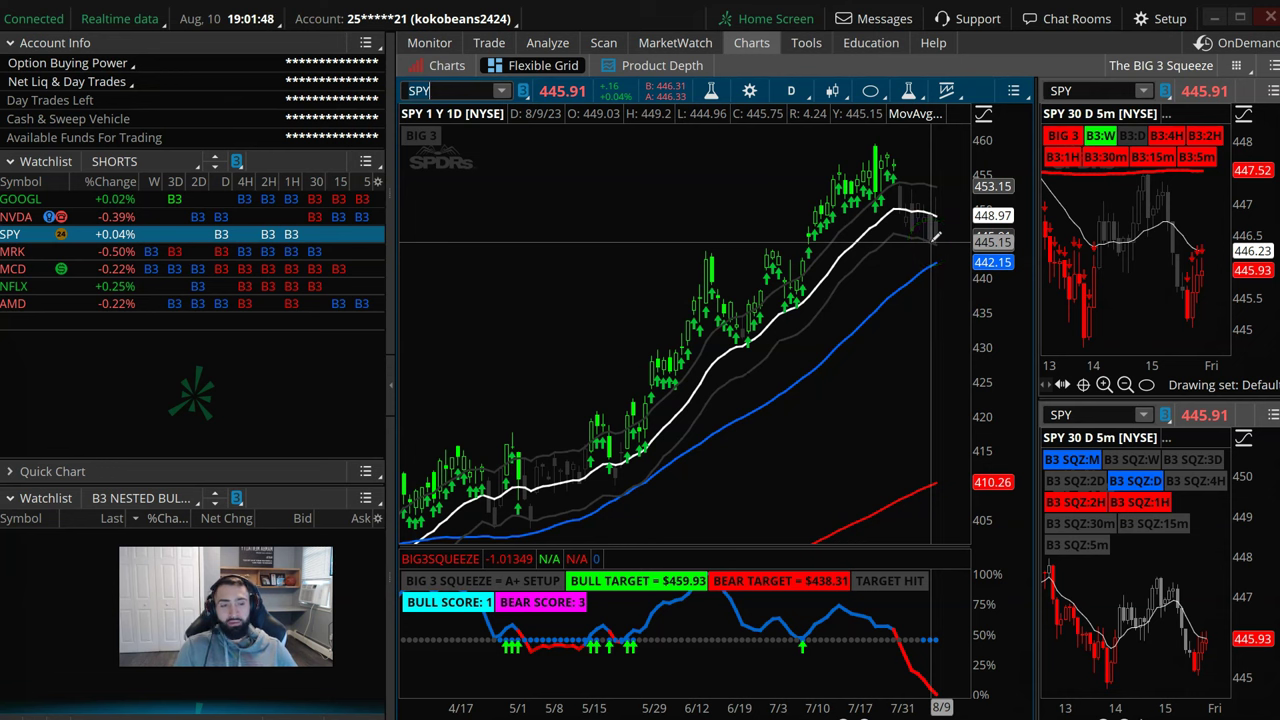
left_click(943, 339)
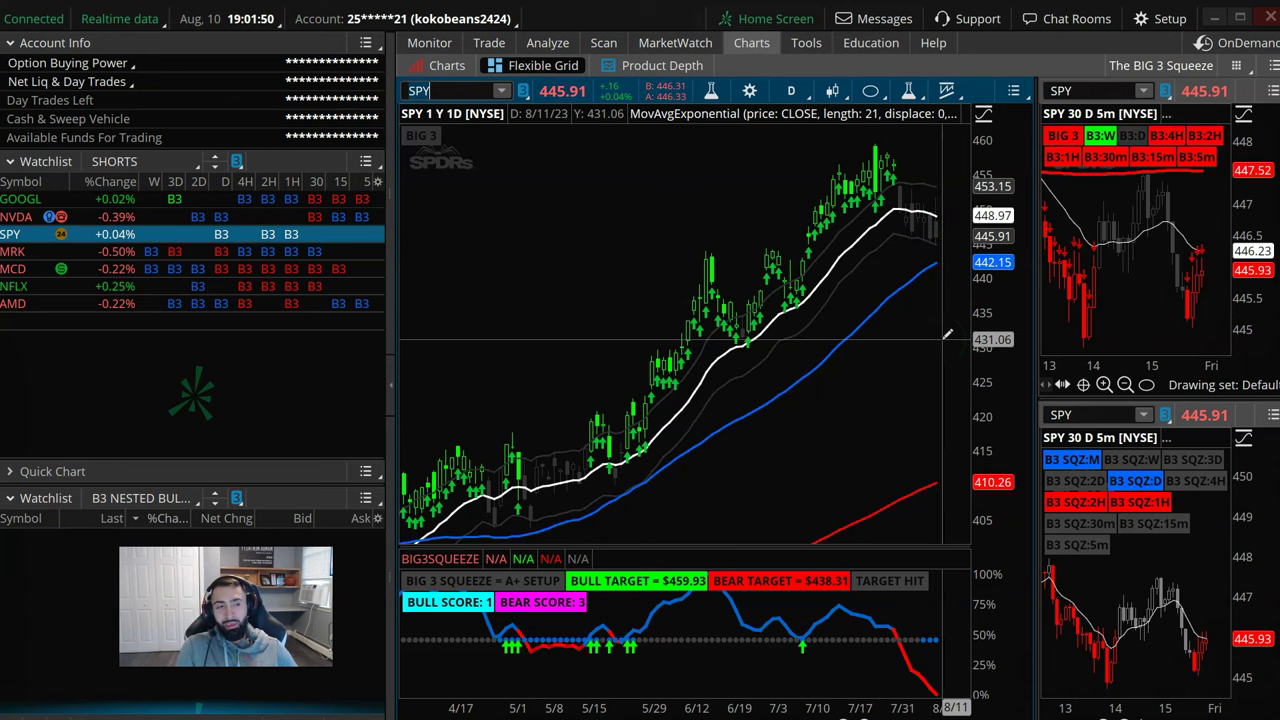
left_click(923, 271)
left_click(937, 191)
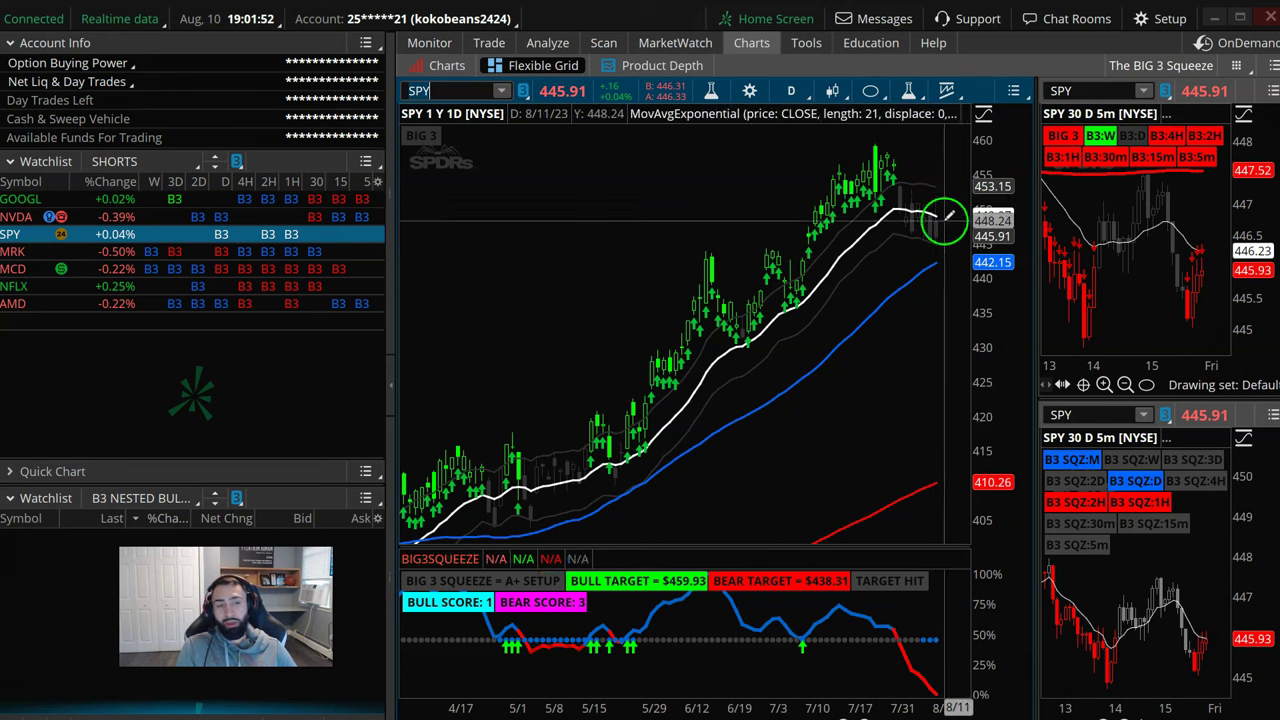
left_click(977, 138)
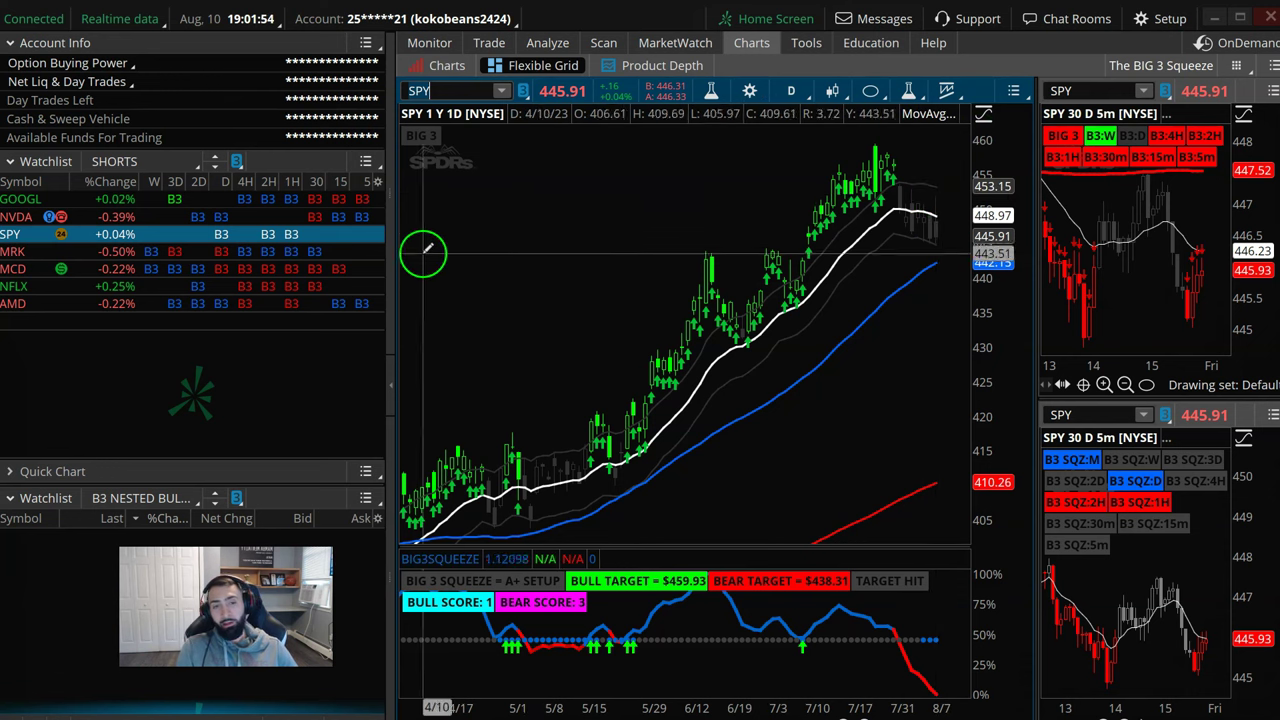
left_click_drag(423, 251, 523, 217)
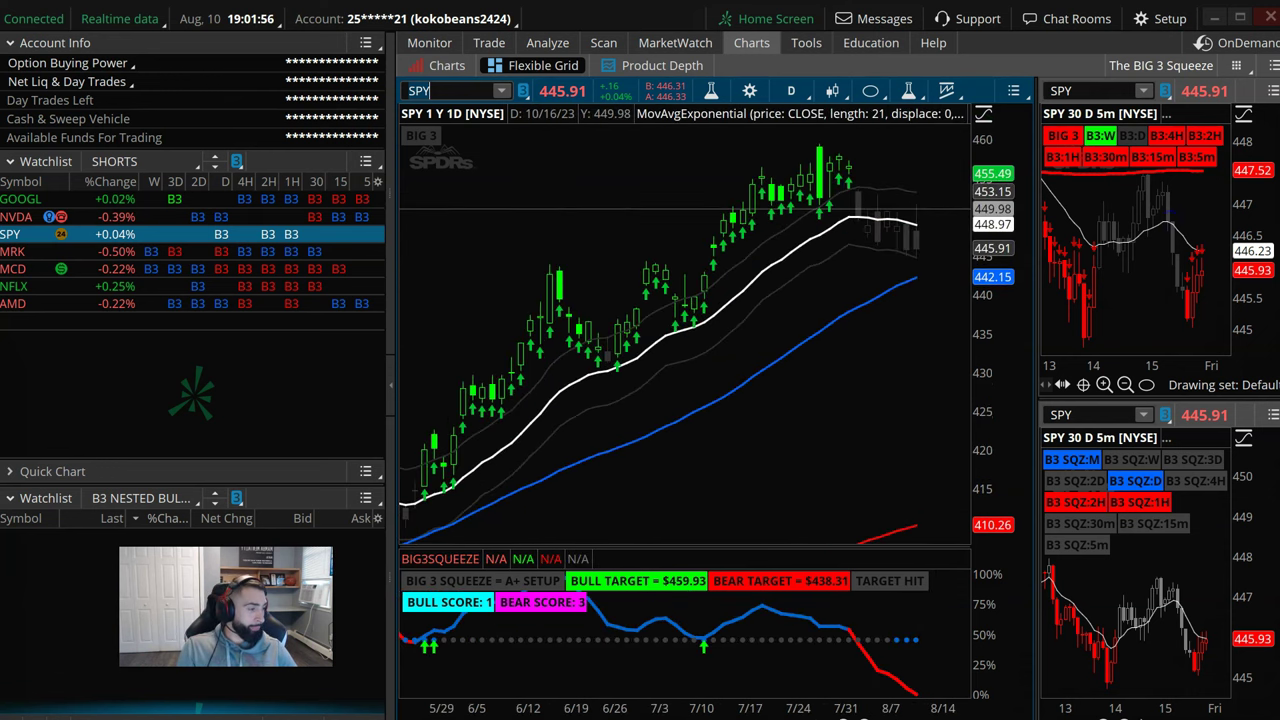
Trace SPY's flattening white moving average, draw a rising path from the blue one, circle the latest squeeze dots and momentum, then clear the markup
mouse_move(905, 243)
left_mouse_down()
mouse_move(843, 208)
mouse_move(951, 211)
mouse_move(940, 225)
left_mouse_up()
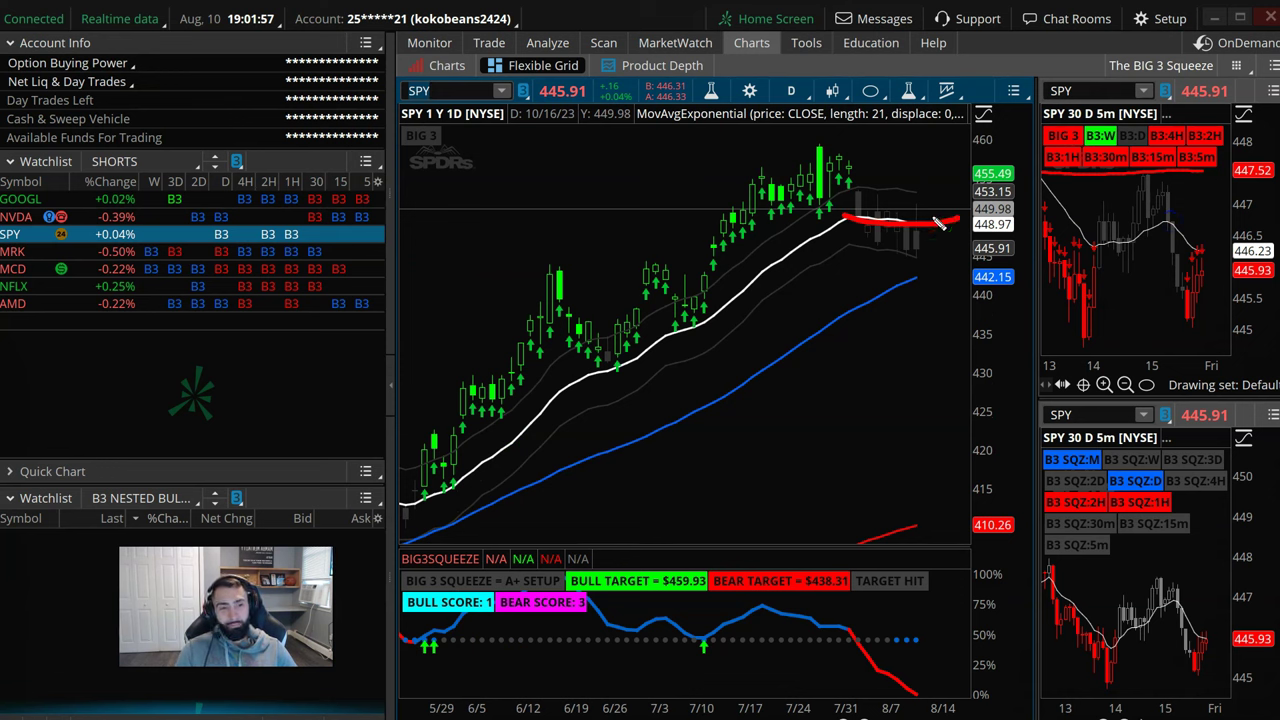
left_click_drag(922, 277, 1108, 167)
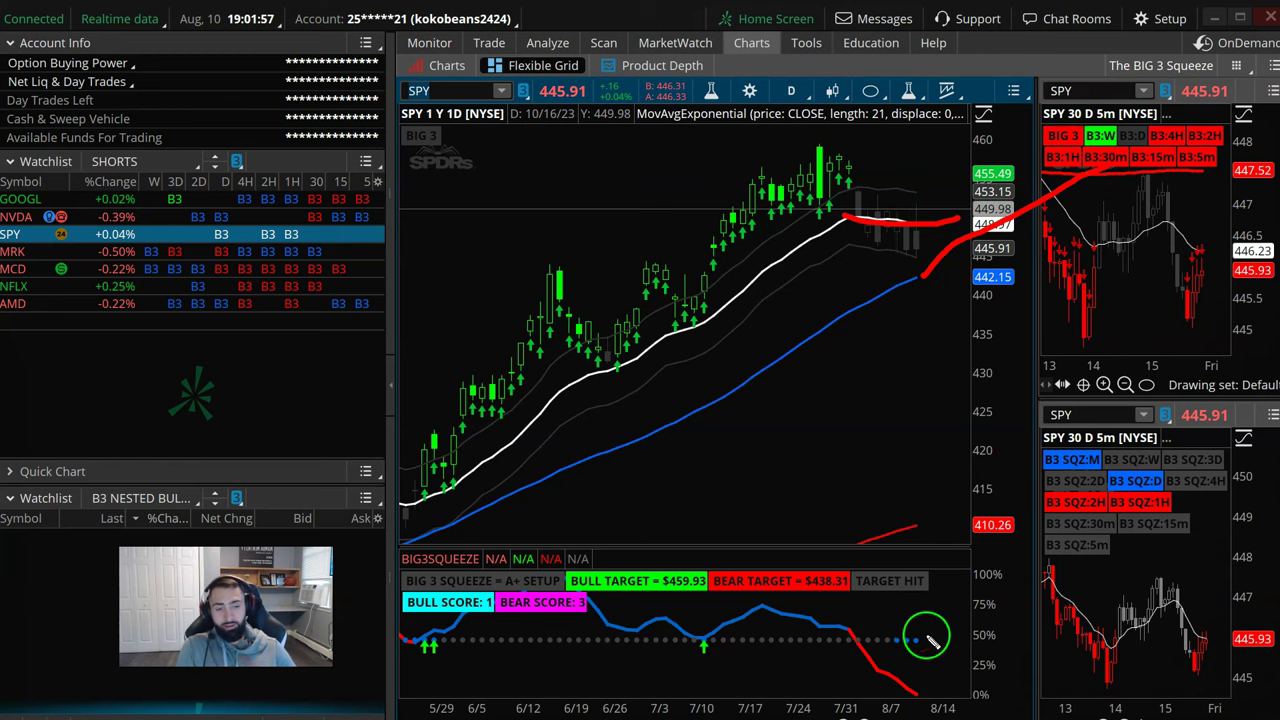
left_click_drag(907, 620, 918, 608)
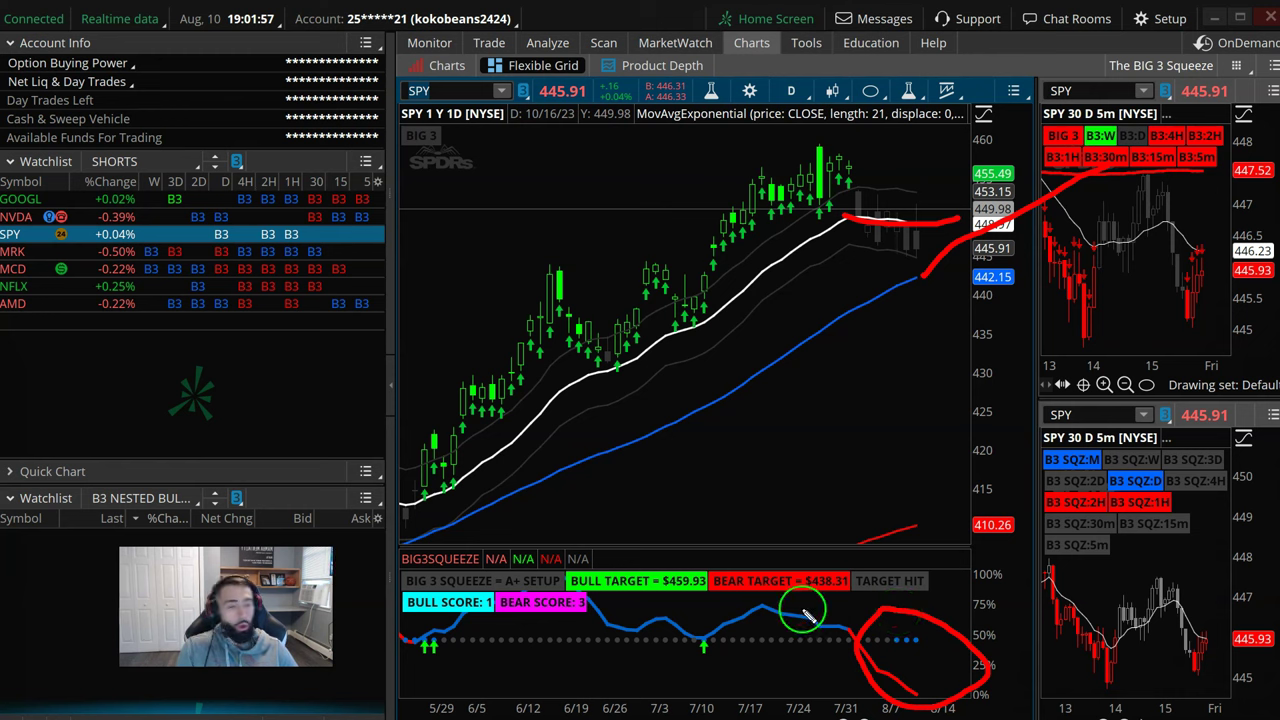
key("e")
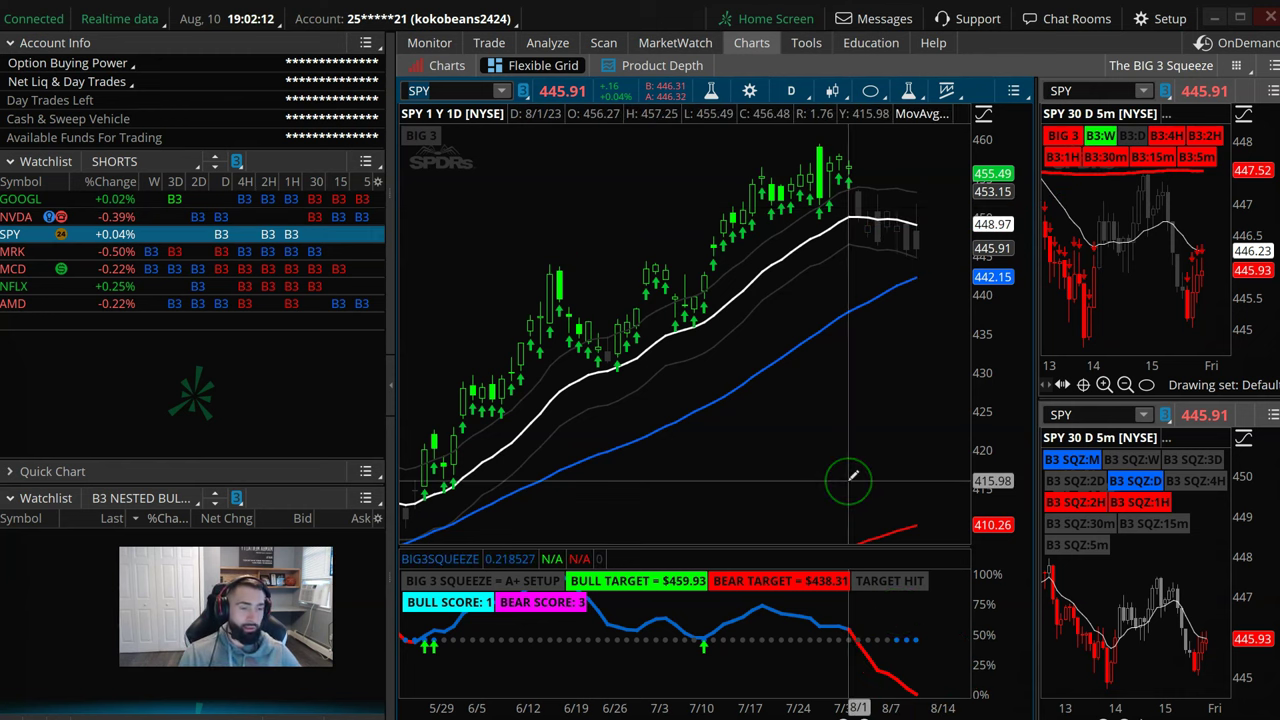